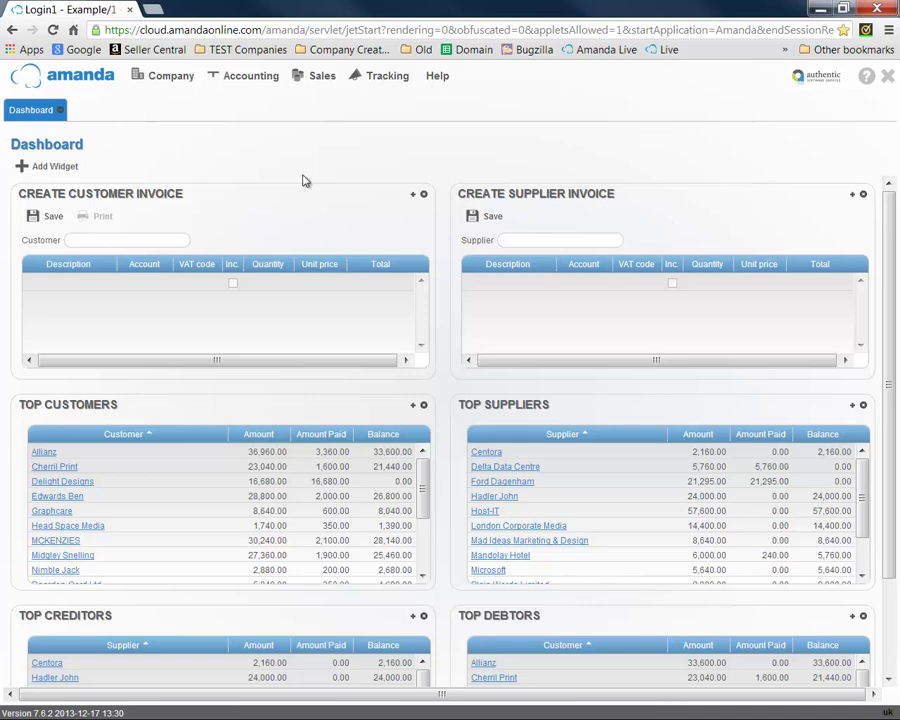
# - Check the dashboard widget configuration, then go to Company > Users > User List
pyautogui.click(38, 168)
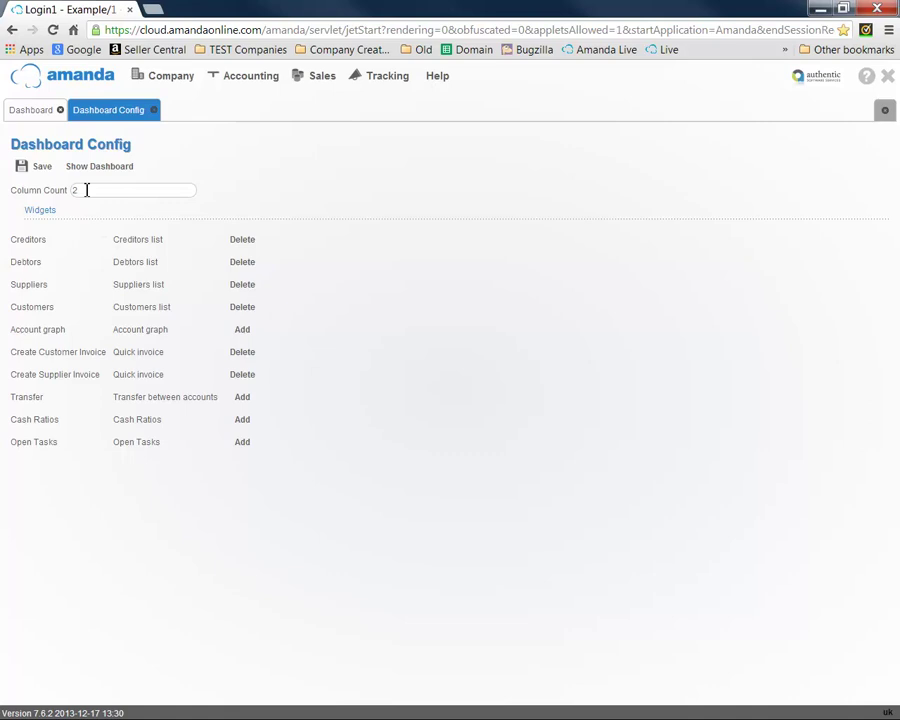
pyautogui.click(153, 110)
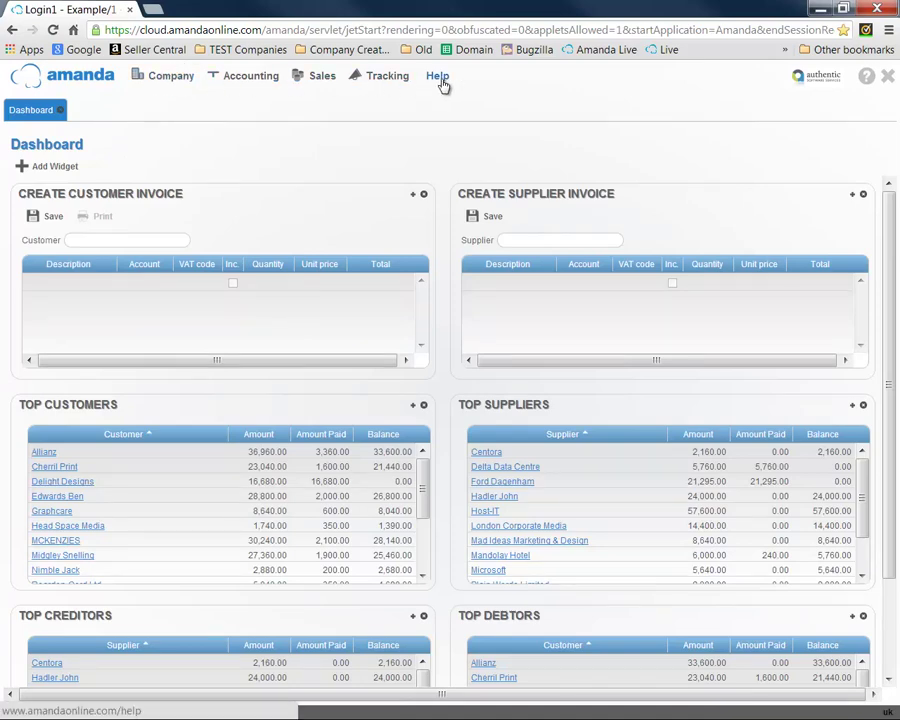
pyautogui.click(151, 78)
pyautogui.moveTo(172, 122)
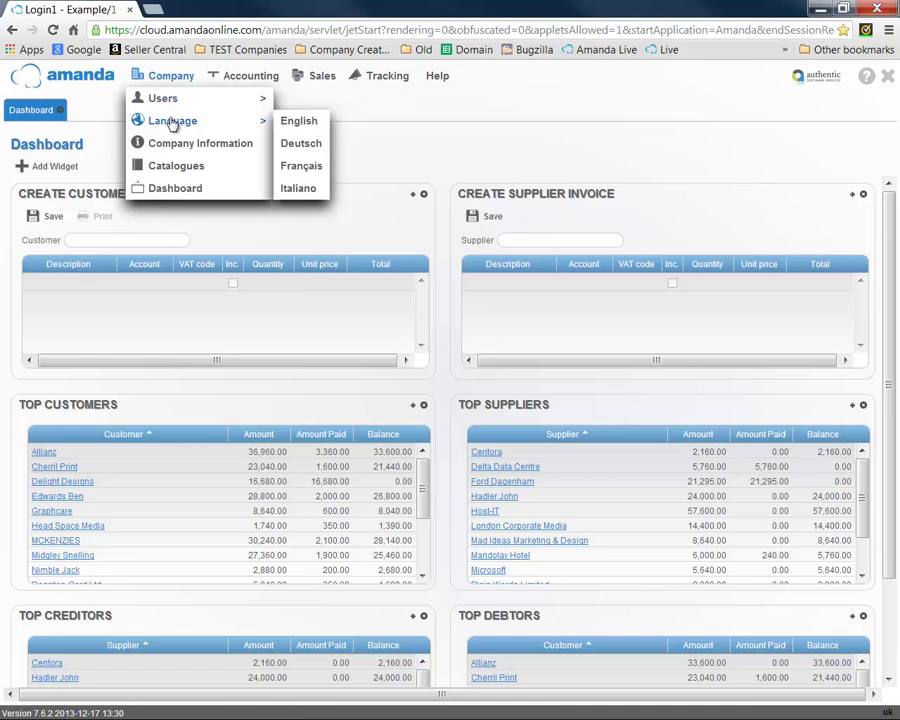
pyautogui.moveTo(169, 99)
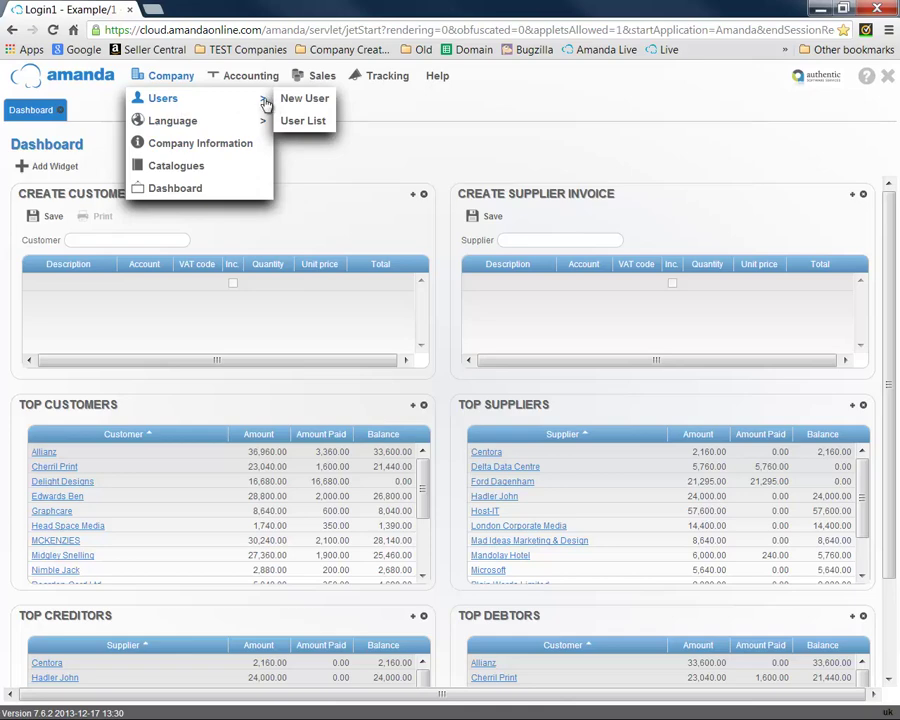
pyautogui.click(311, 122)
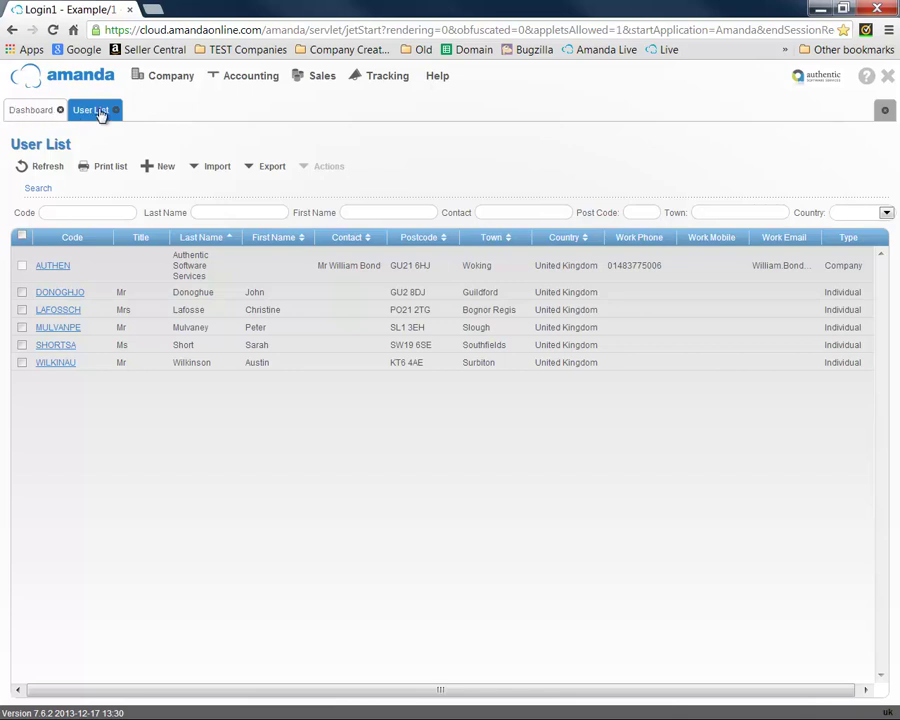
# - Open Company Information, switch between the Dashboard and User List pages, then close all pages
pyautogui.click(171, 83)
pyautogui.click(192, 145)
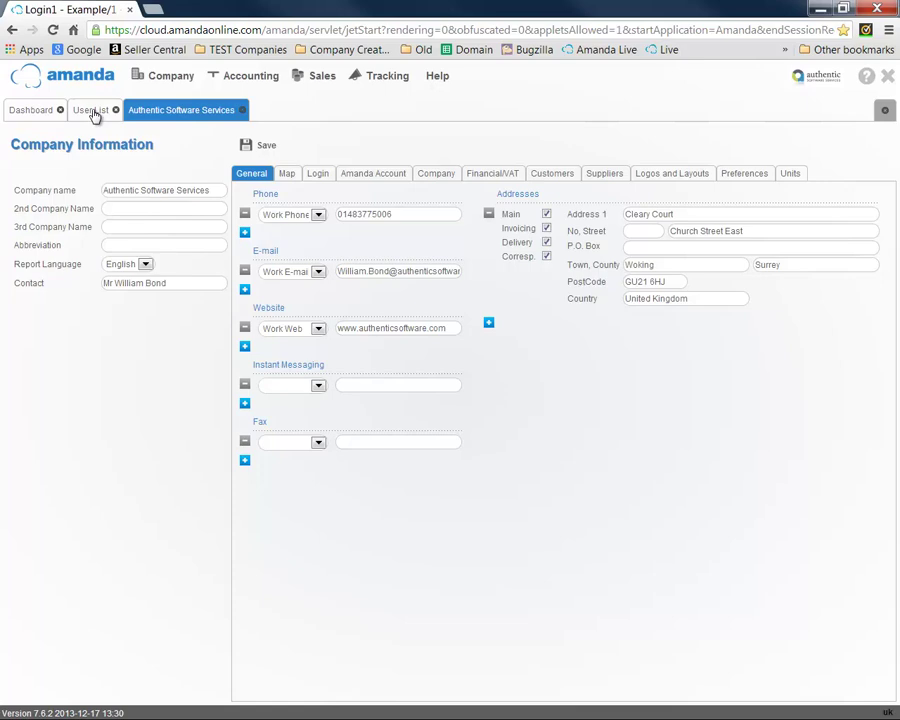
pyautogui.click(93, 112)
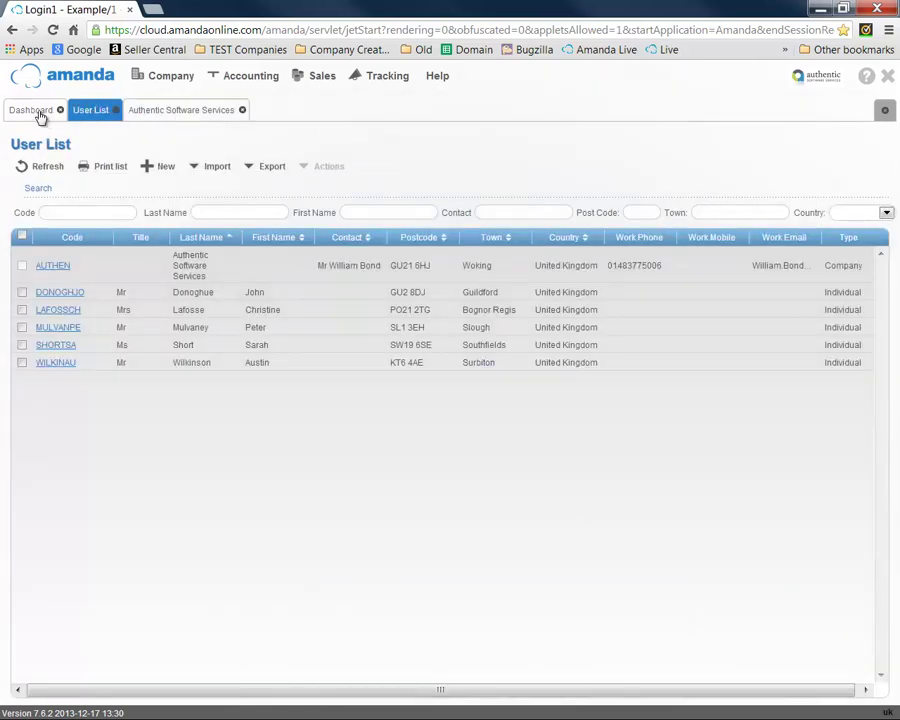
pyautogui.click(37, 111)
pyautogui.click(91, 111)
pyautogui.click(884, 112)
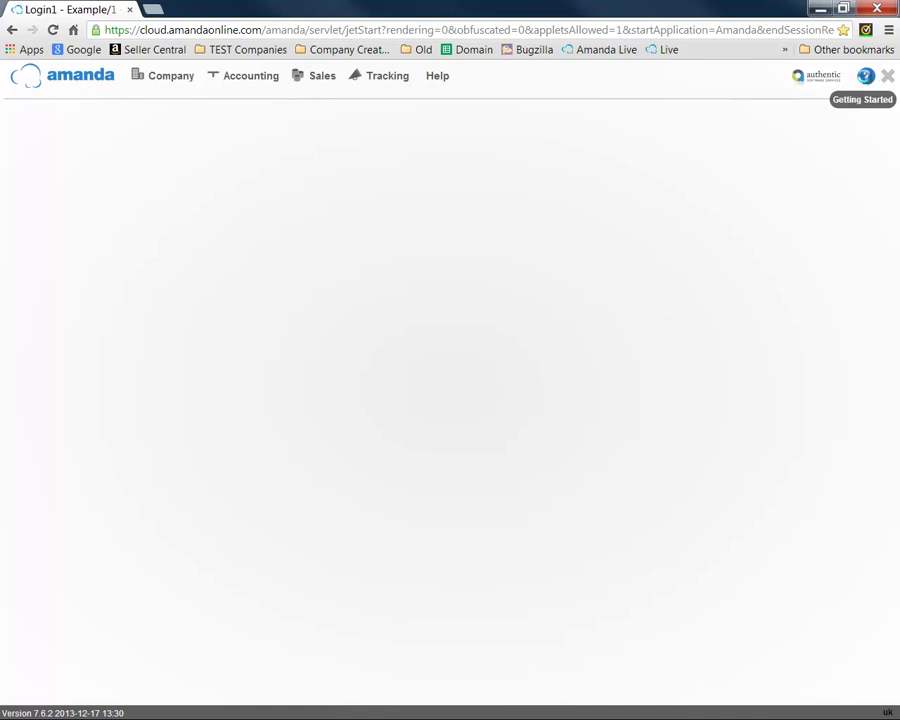
# - View the Getting Started guide, close its tab, and open the Company menu
pyautogui.click(866, 78)
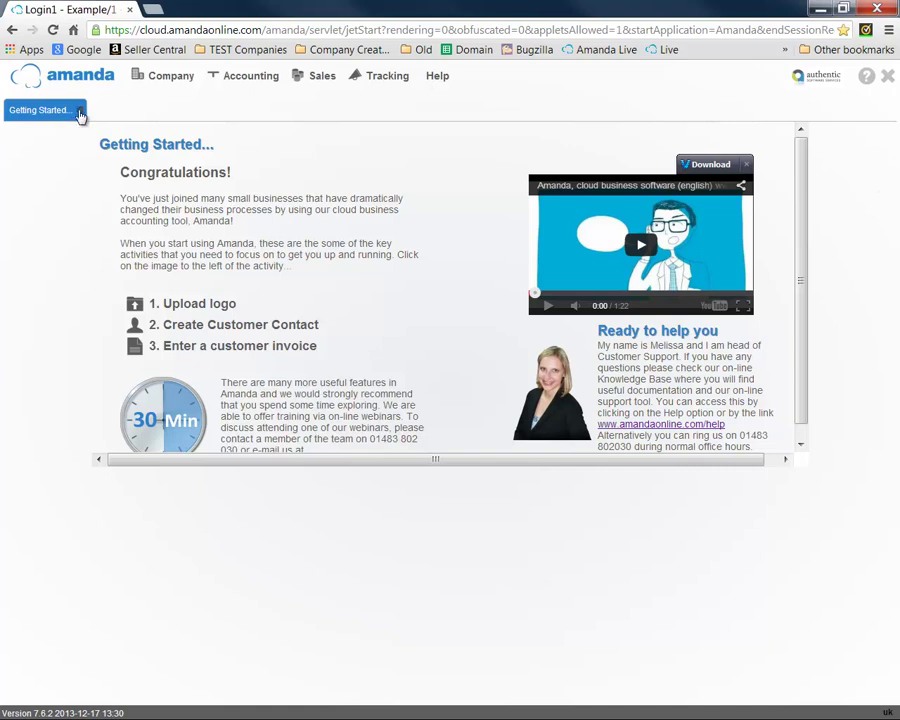
pyautogui.click(80, 112)
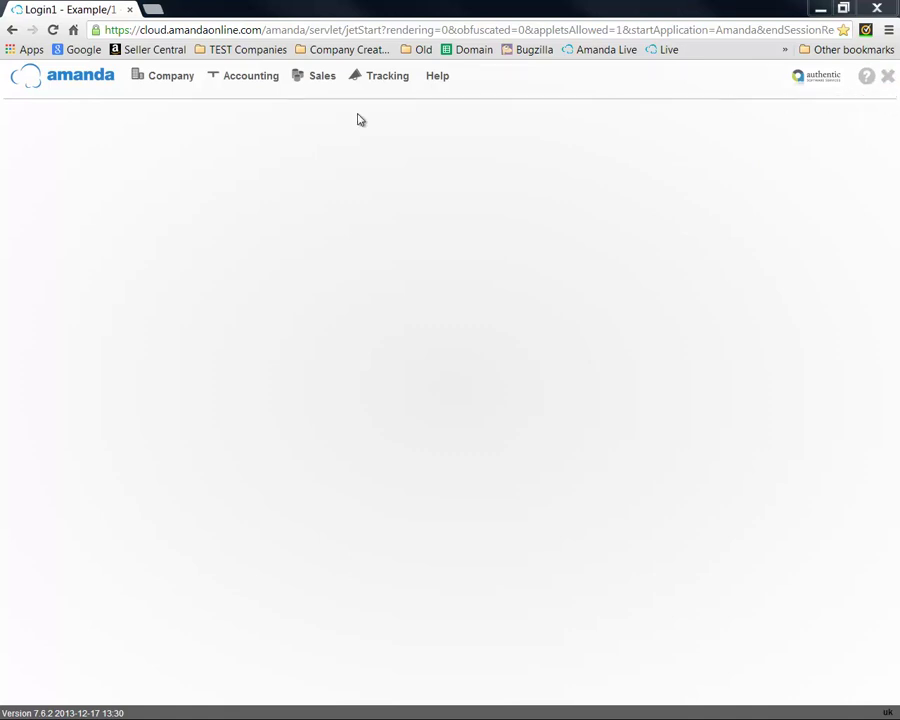
pyautogui.click(158, 82)
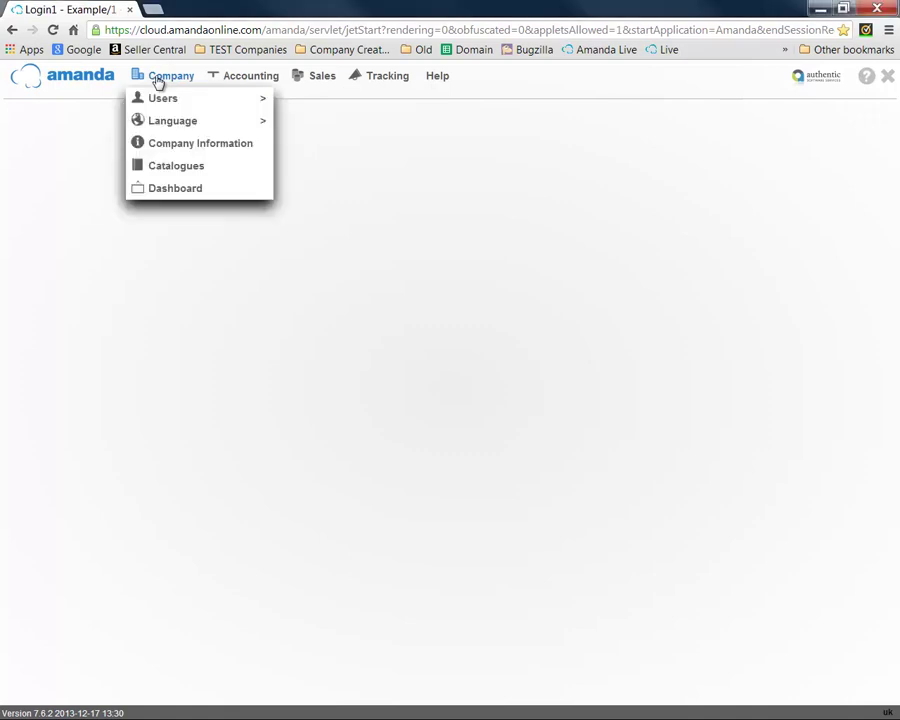
# - On Company Information, add a Home E-mail entry with a hotmail address
pyautogui.click(172, 143)
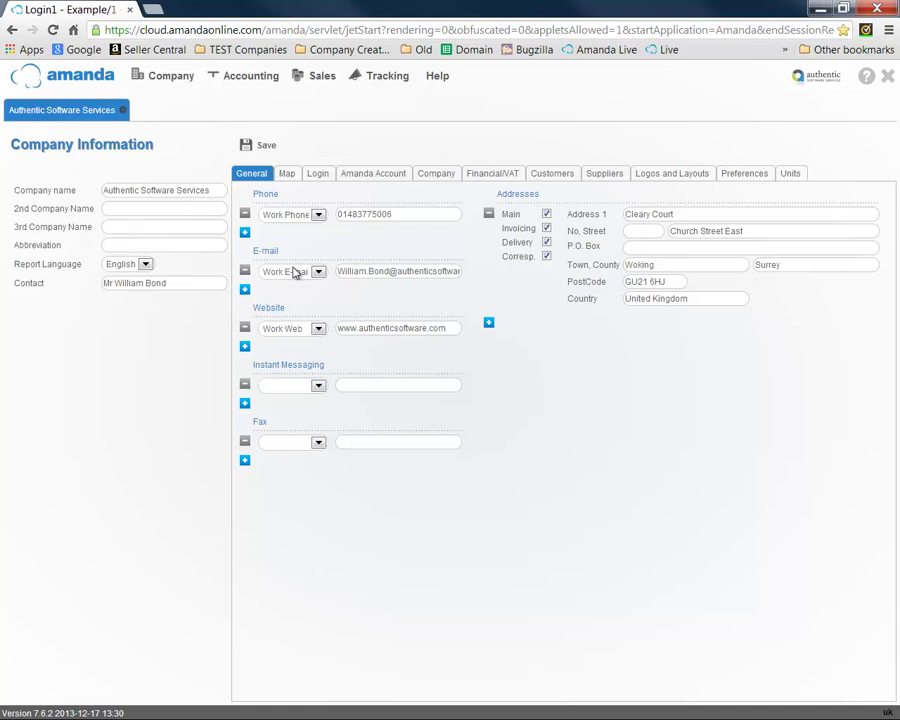
pyautogui.click(245, 292)
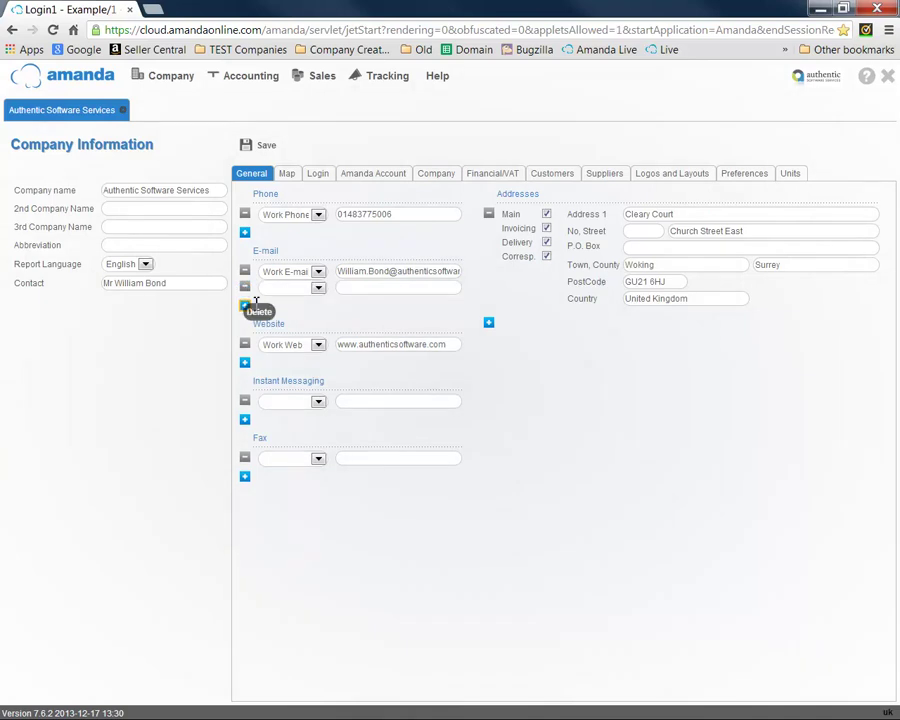
pyautogui.click(318, 289)
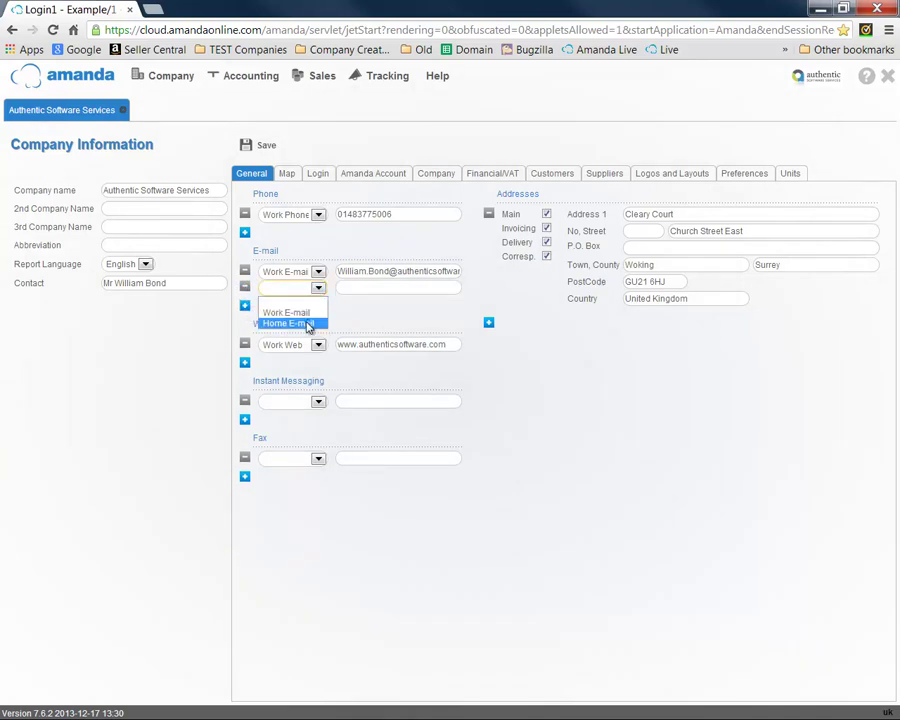
pyautogui.click(309, 325)
pyautogui.click(353, 288)
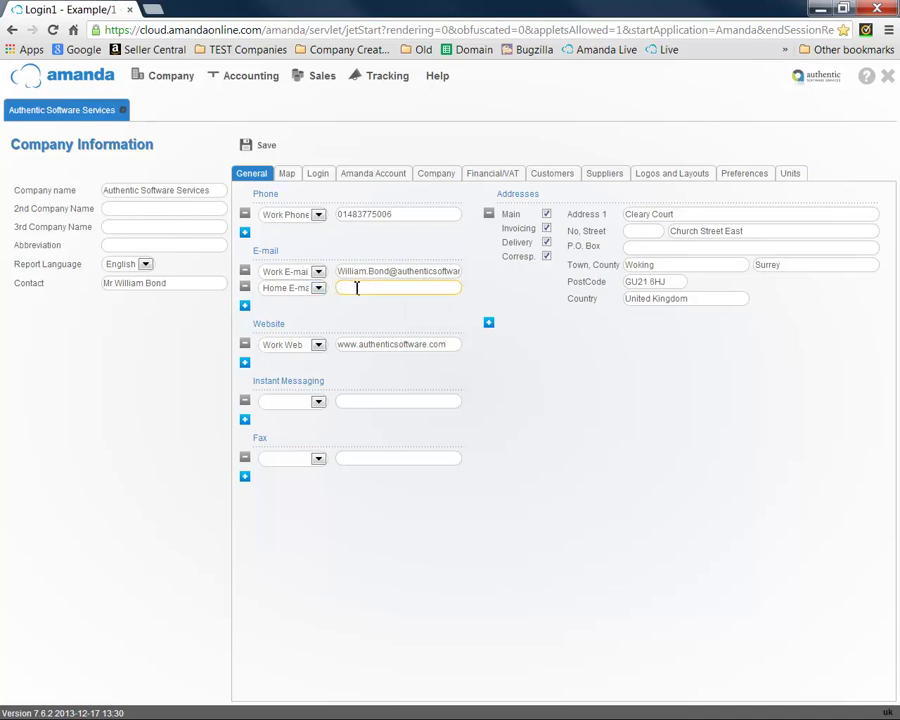
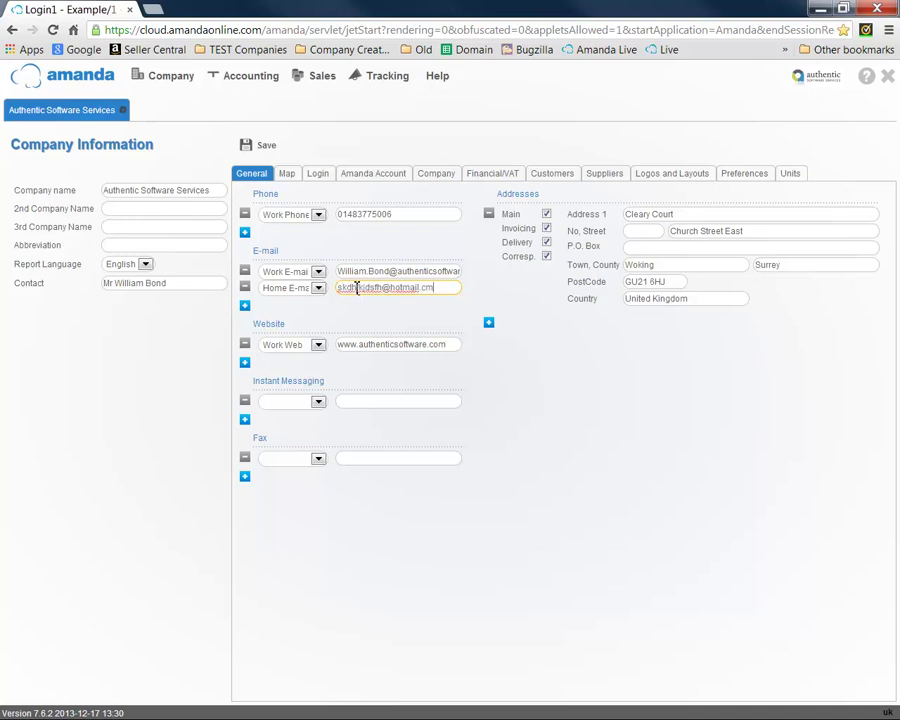
pyautogui.click(527, 280)
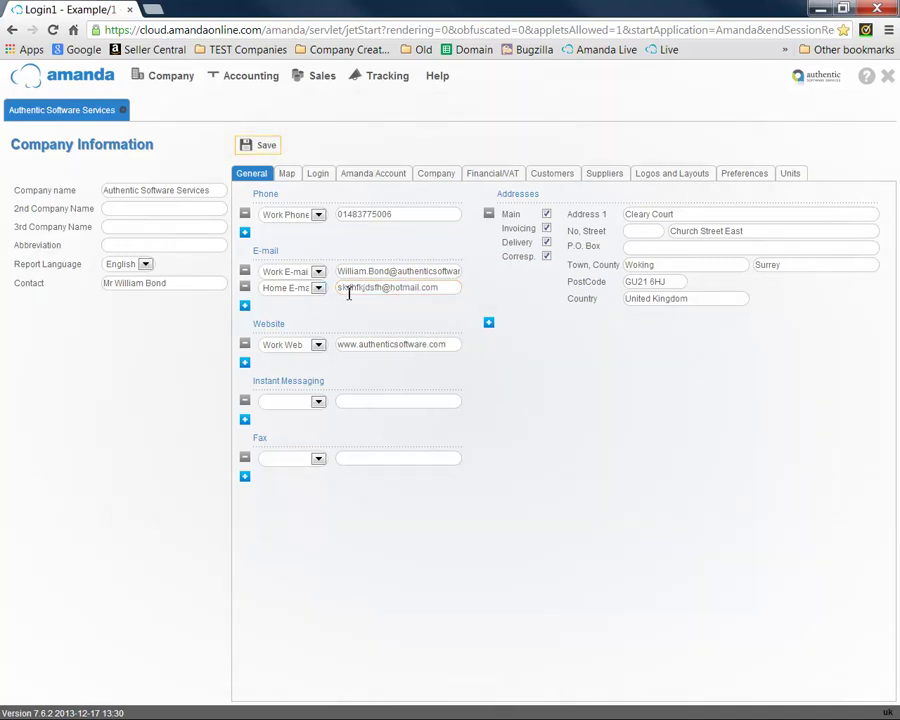
# - Delete the Home E-mail entry, save, and show the company's location map
pyautogui.click(244, 288)
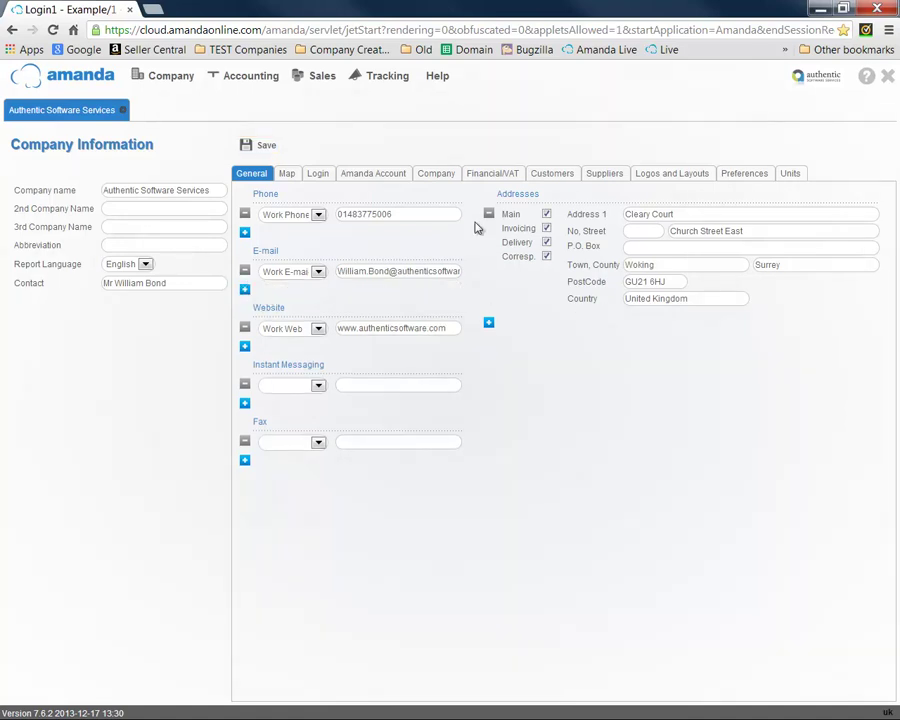
pyautogui.click(267, 146)
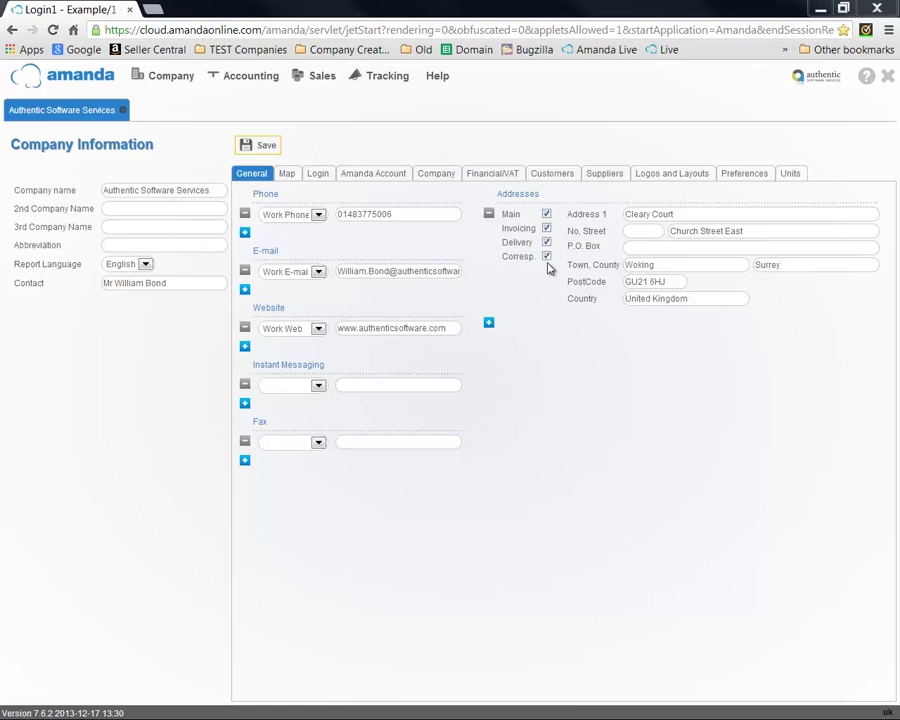
pyautogui.click(287, 175)
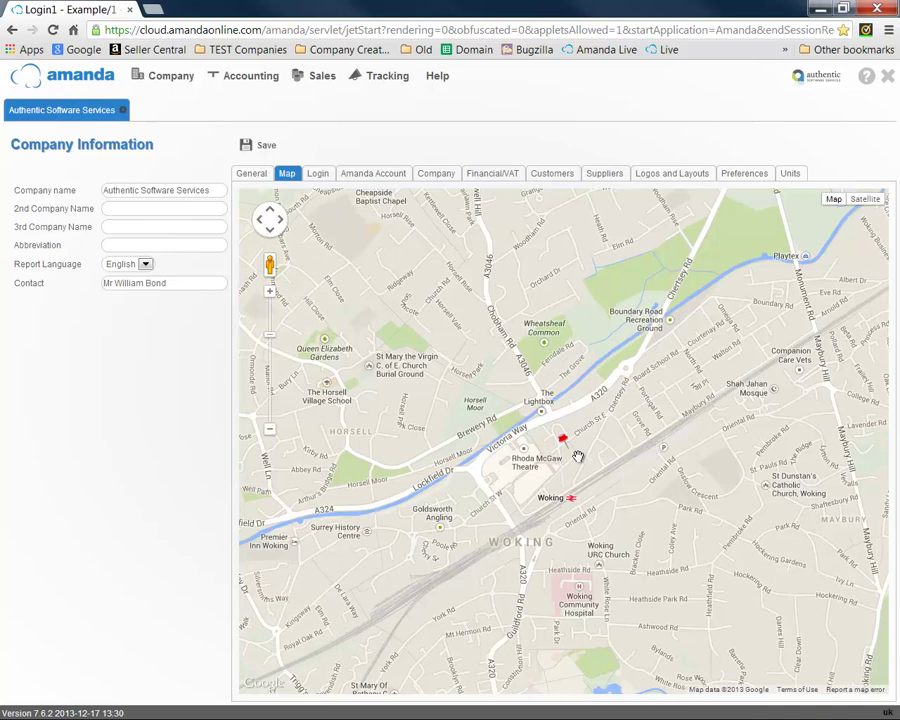
# - Check the General and Map tabs, then open Change Password on the Login tab
pyautogui.click(251, 173)
pyautogui.click(287, 174)
pyautogui.click(320, 176)
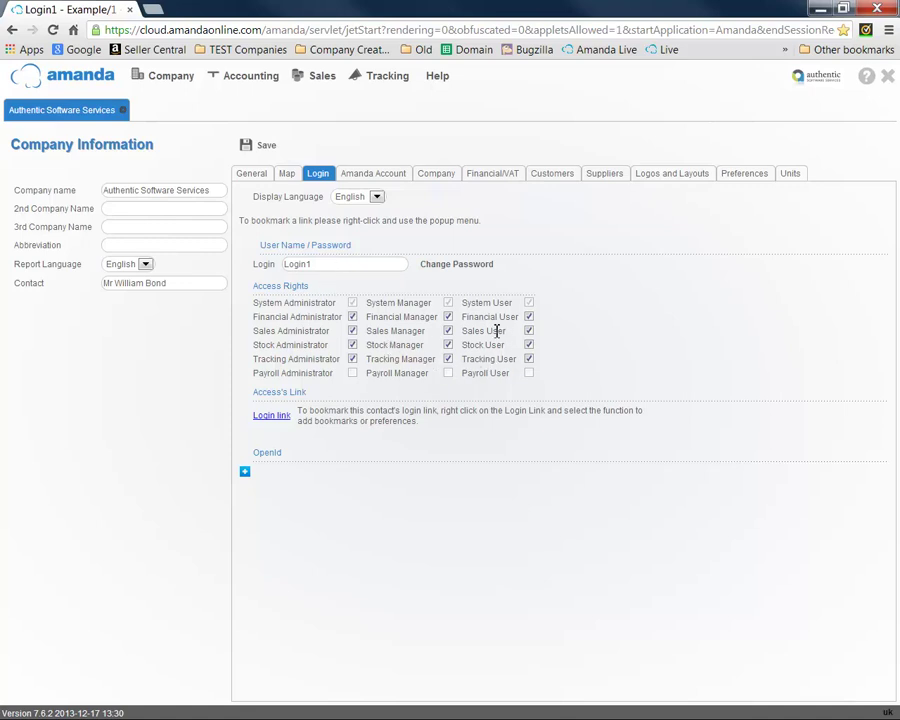
pyautogui.click(432, 268)
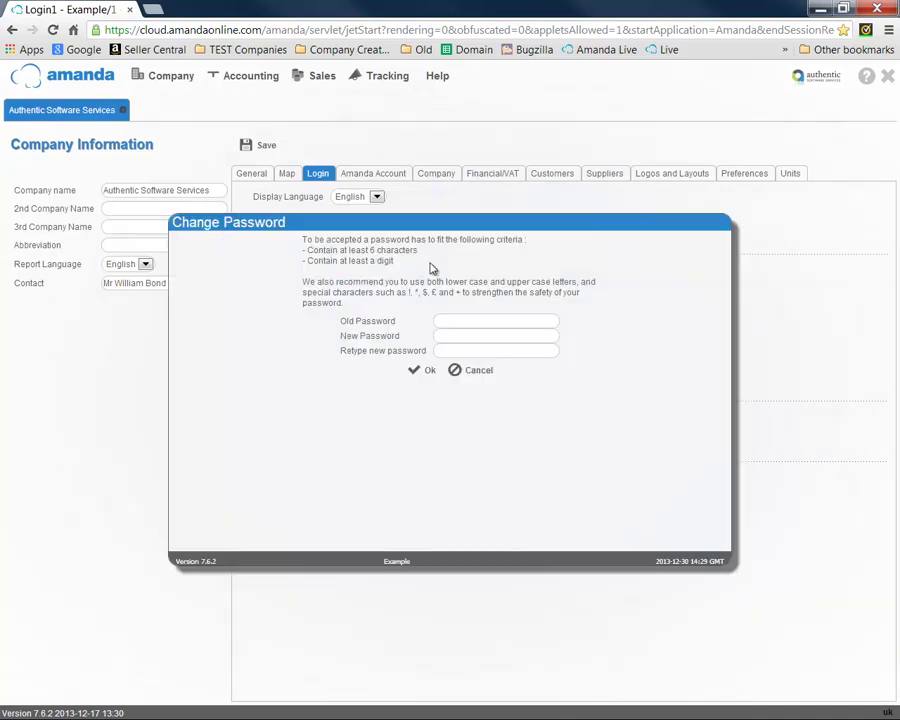
# - Cancel the Change Password dialog, keeping the current password
pyautogui.click(456, 372)
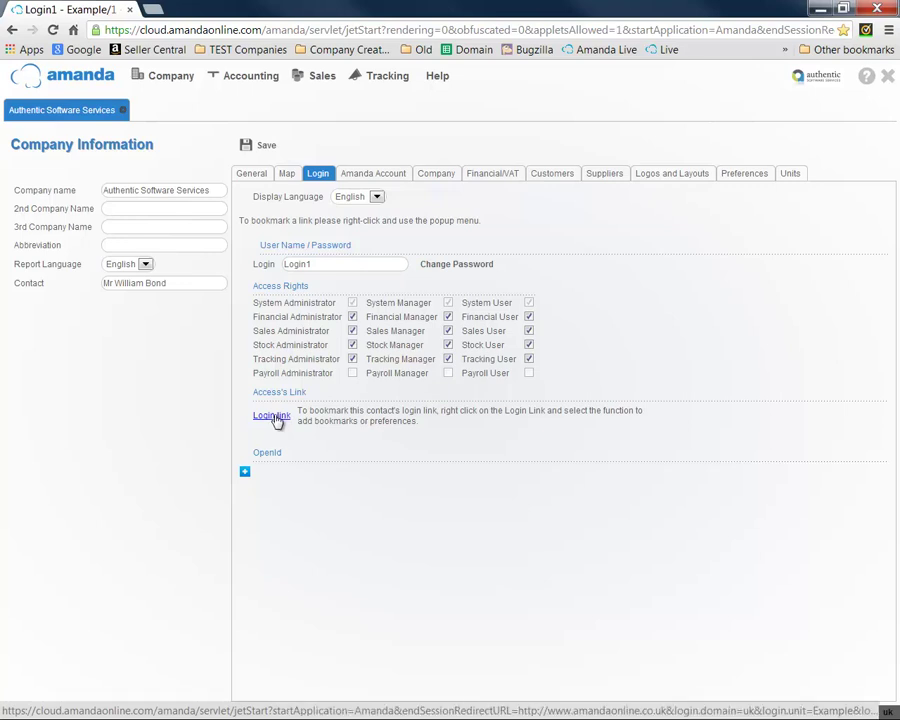
# - Copy the access Login link, load it in a new browser tab, then return to Amanda
pyautogui.rightClick(276, 421)
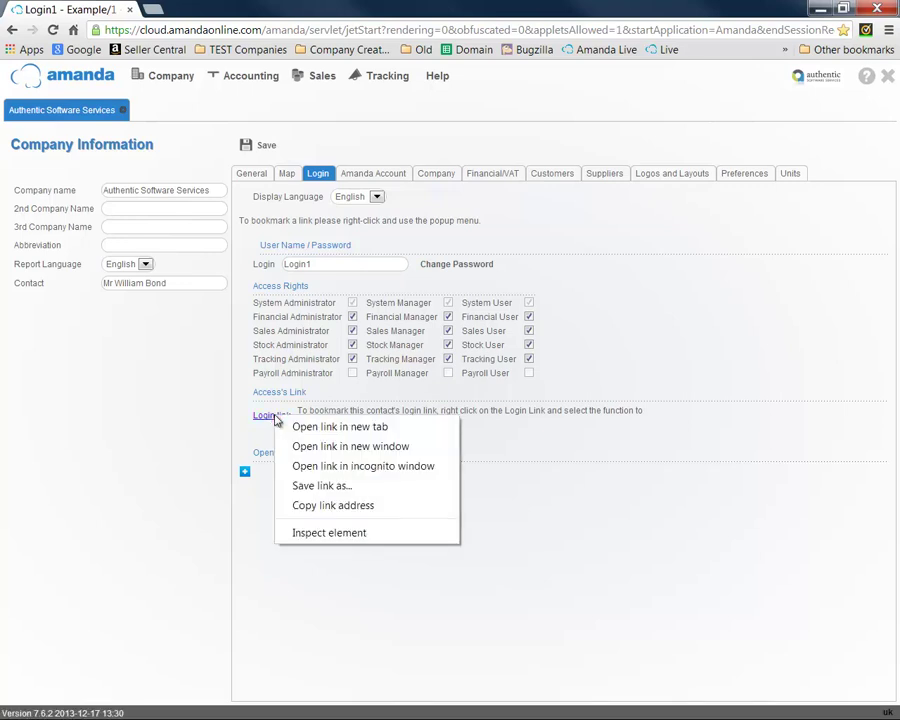
pyautogui.click(352, 514)
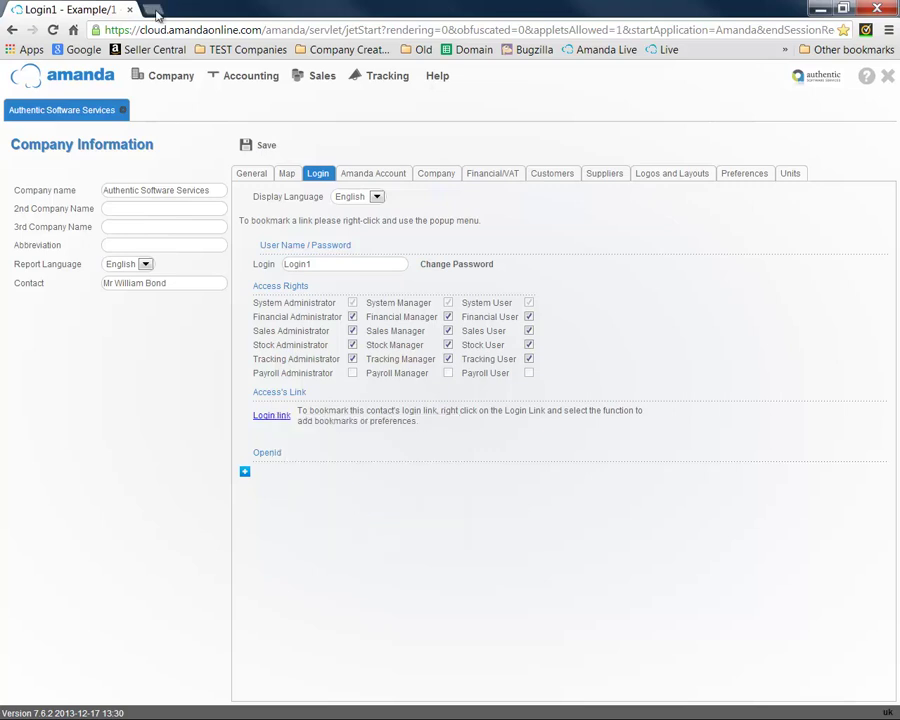
pyautogui.click(152, 9)
pyautogui.rightClick(209, 35)
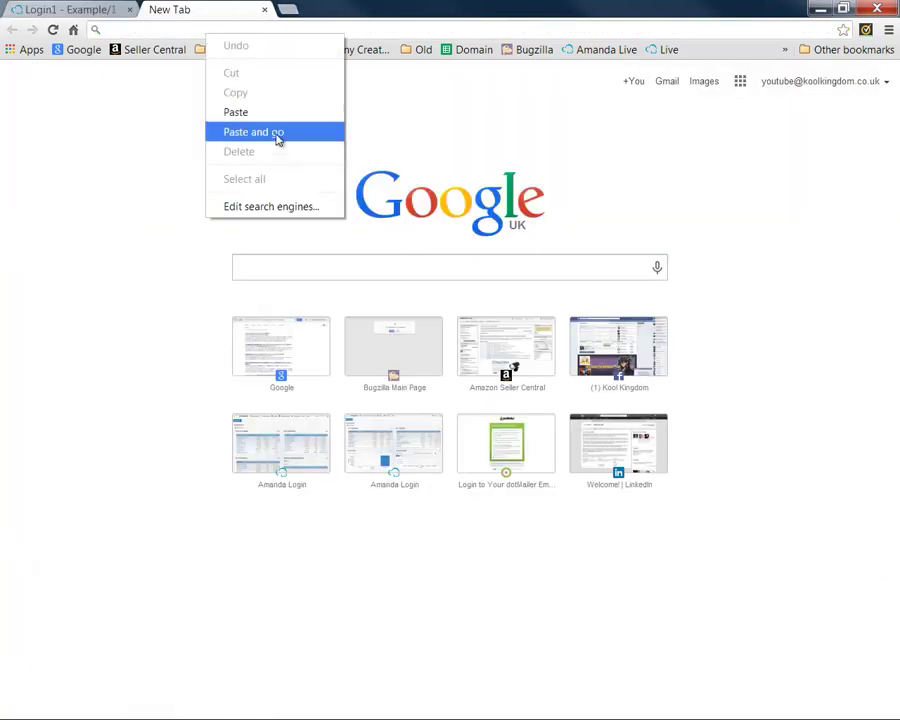
pyautogui.click(279, 137)
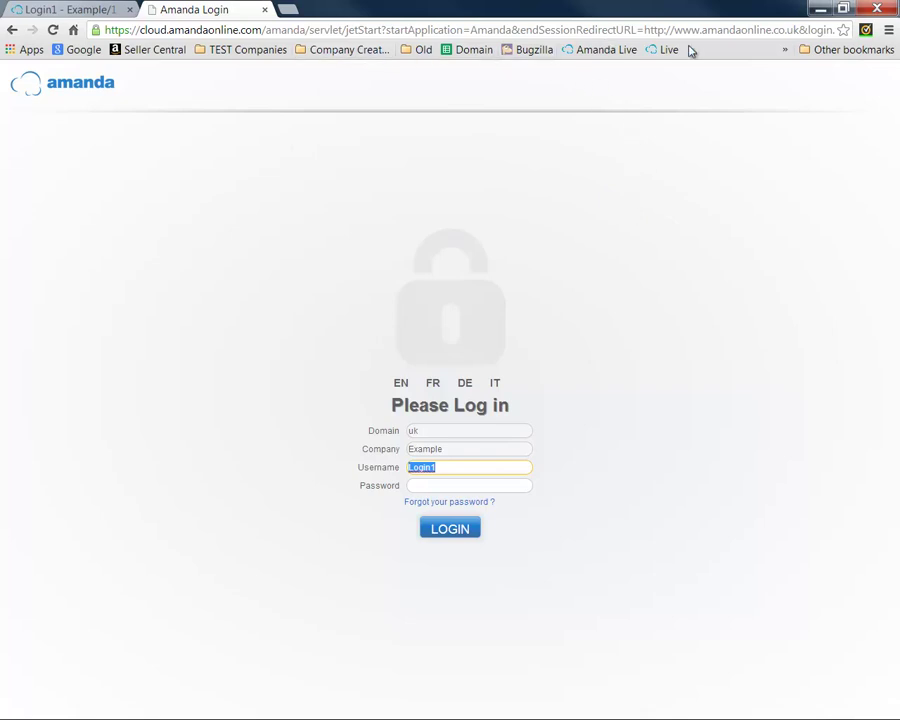
pyautogui.click(46, 8)
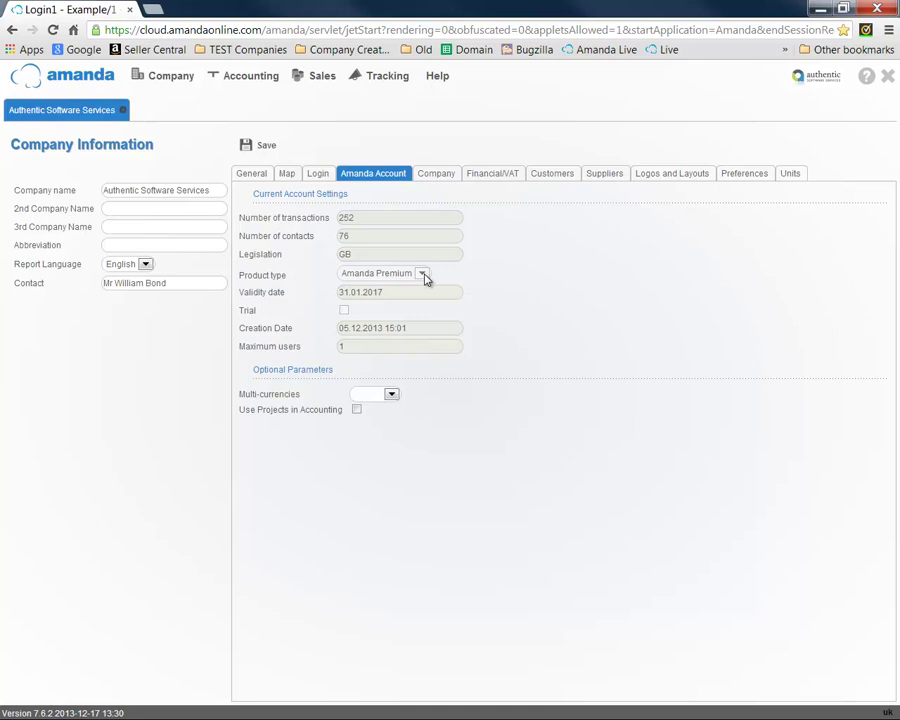
# - Review the Agent and Registration Number fields and keep date format dd.mm.yyyy, then view Financial/VAT
pyautogui.click(437, 175)
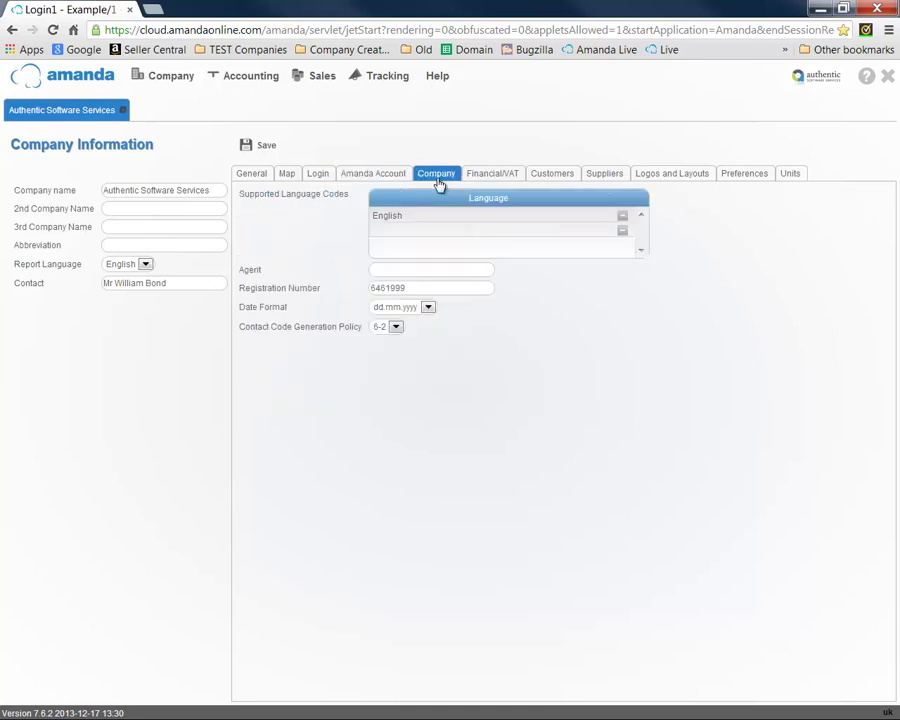
pyautogui.click(404, 272)
pyautogui.click(418, 288)
pyautogui.click(428, 308)
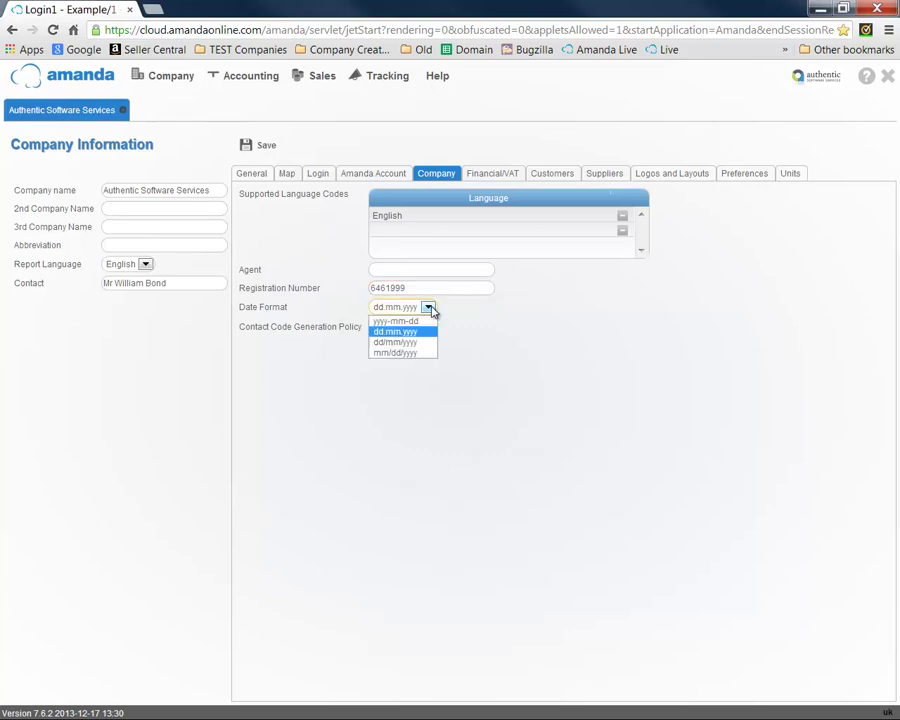
pyautogui.click(430, 309)
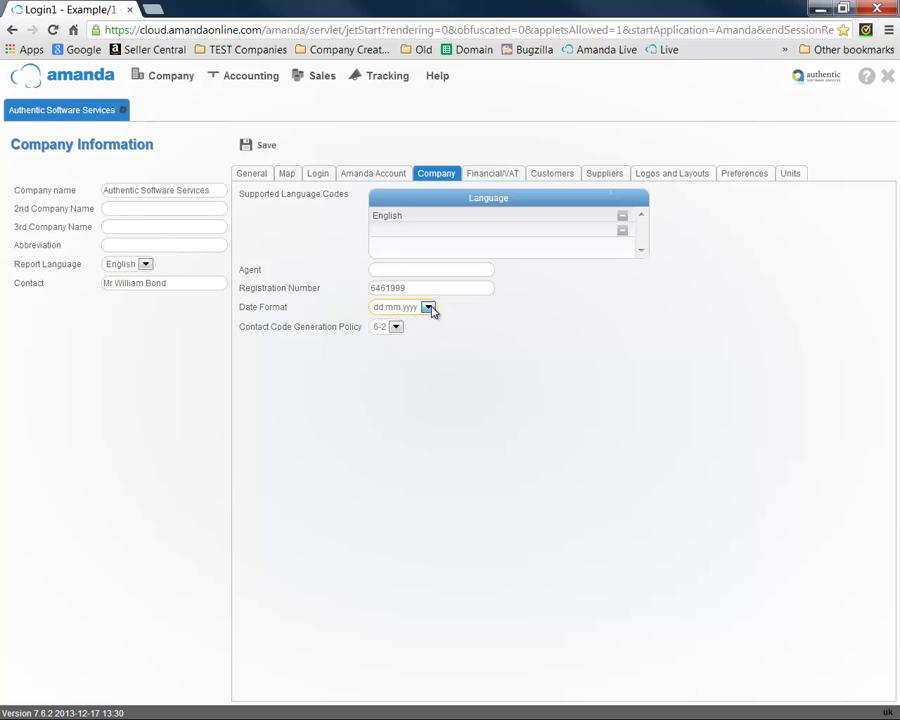
pyautogui.click(494, 173)
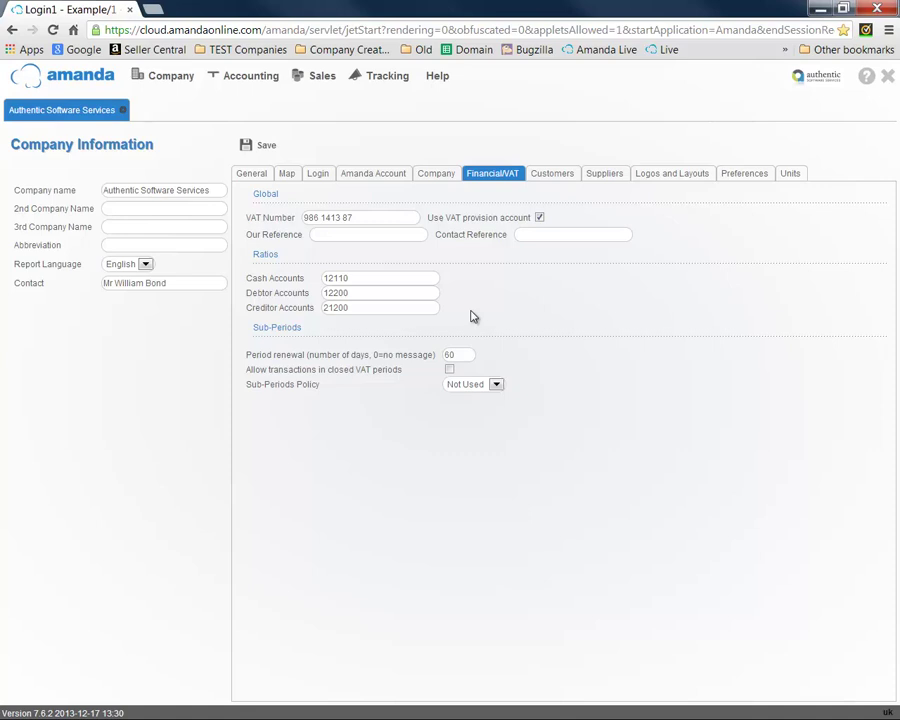
# - Show the Customers tab with the Offers settings and proposal email text
pyautogui.click(552, 173)
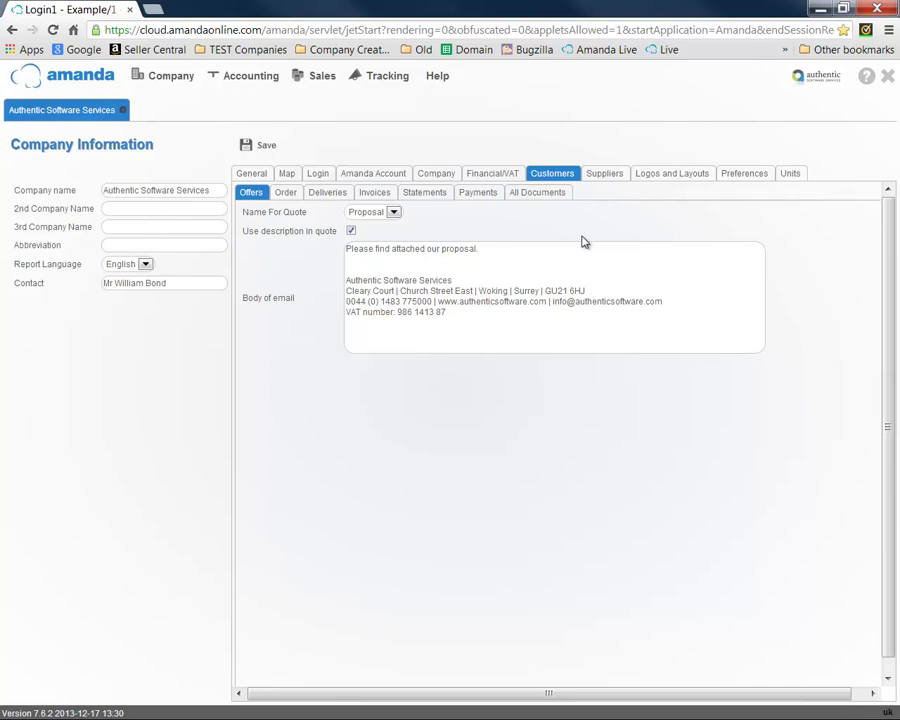
# - Review the proposal, order, delivery and invoice email texts in the customer settings
pyautogui.click(510, 265)
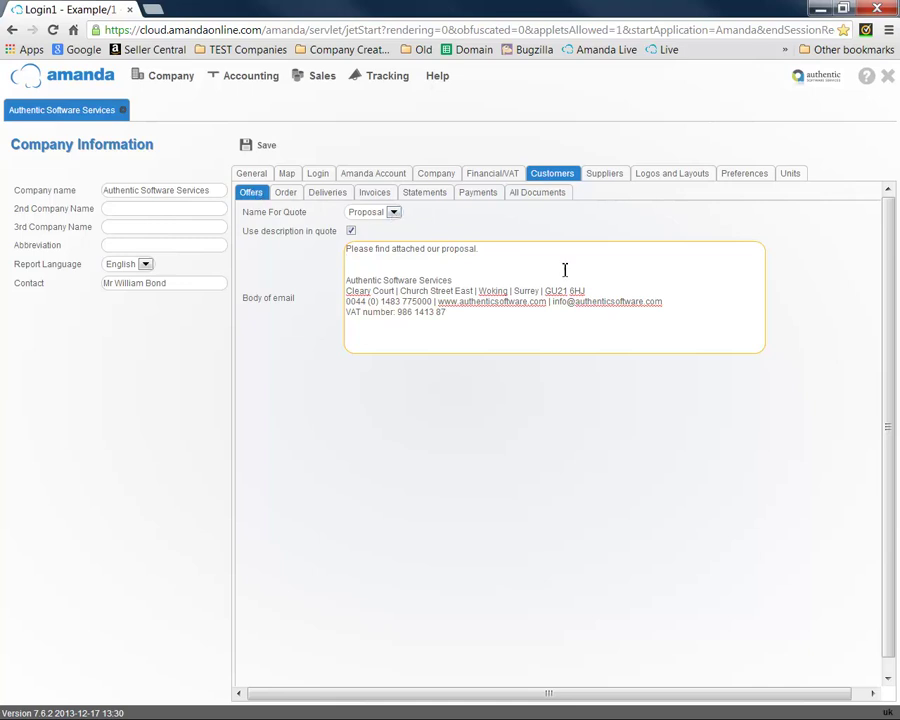
pyautogui.click(285, 192)
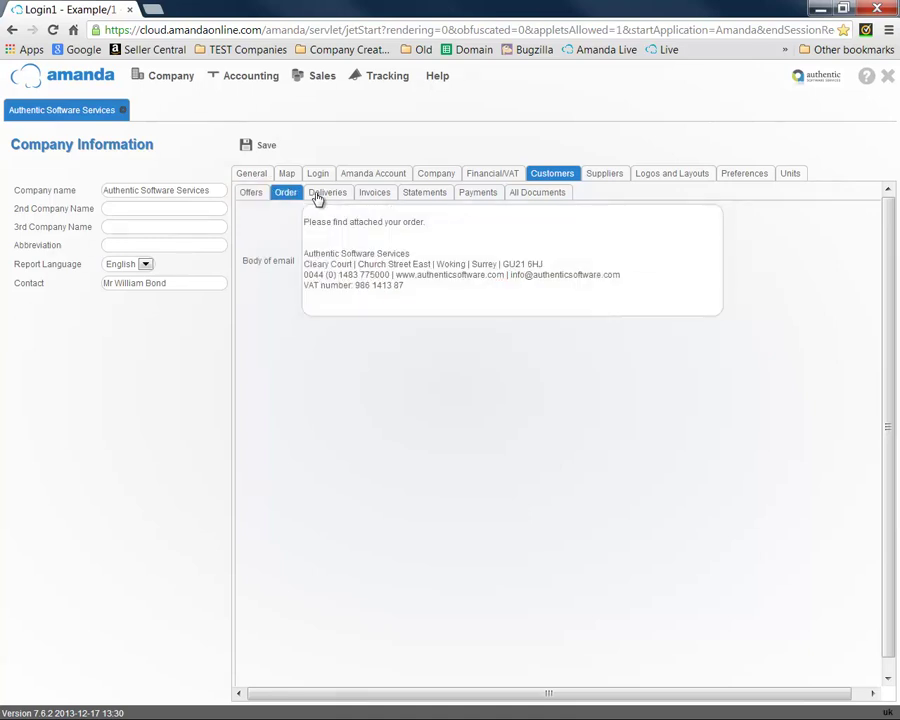
pyautogui.click(320, 196)
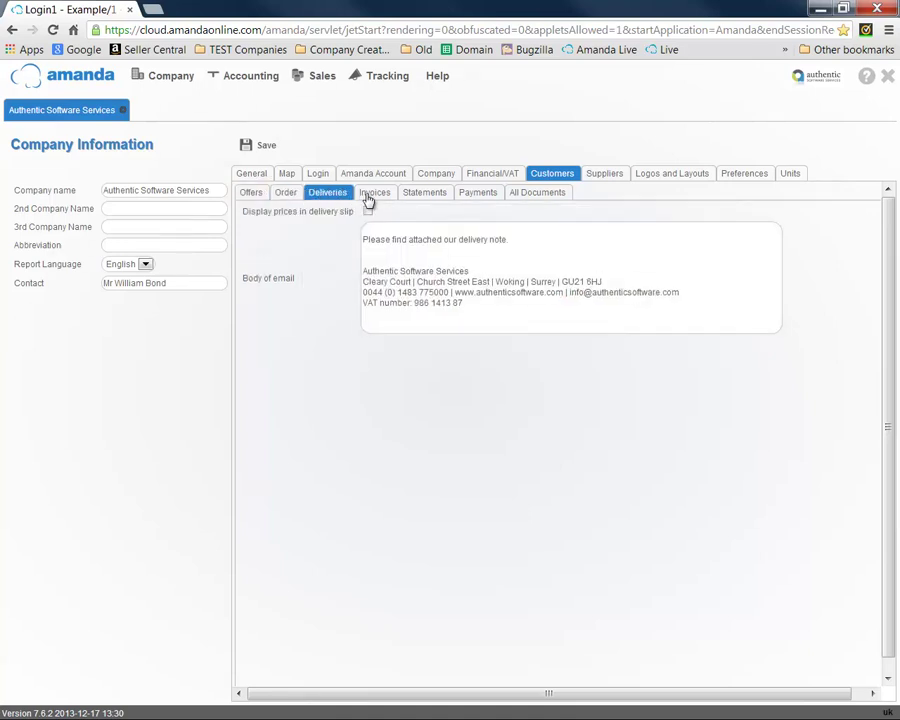
pyautogui.click(368, 196)
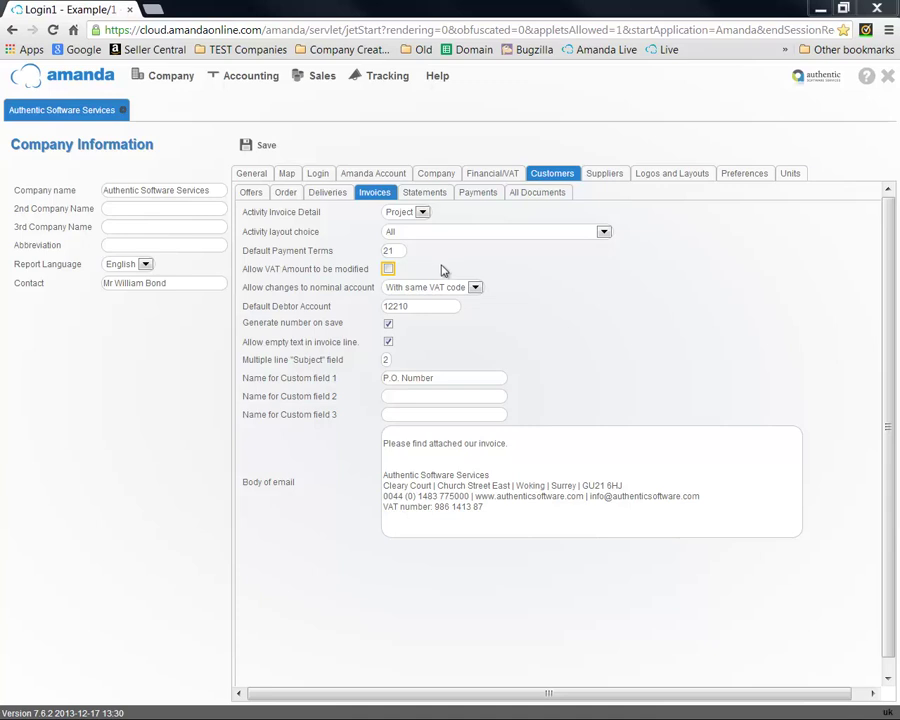
pyautogui.click(500, 511)
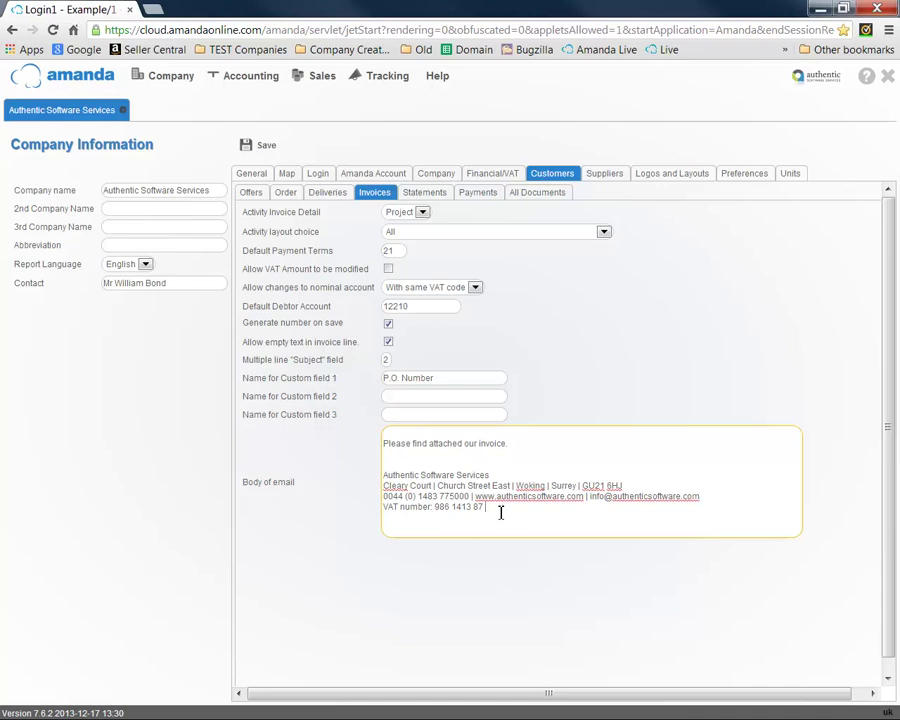
# - Keep statement mode Print and payment type Bank Transfer, then view All Documents (rounding 49900)
pyautogui.click(427, 193)
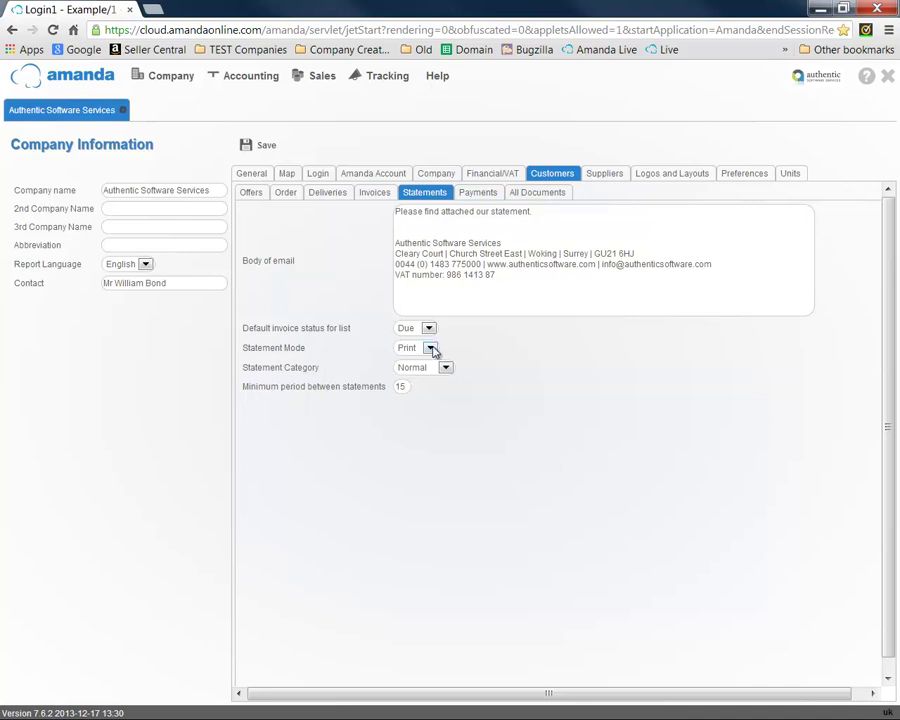
pyautogui.click(430, 348)
pyautogui.click(430, 348)
pyautogui.click(479, 192)
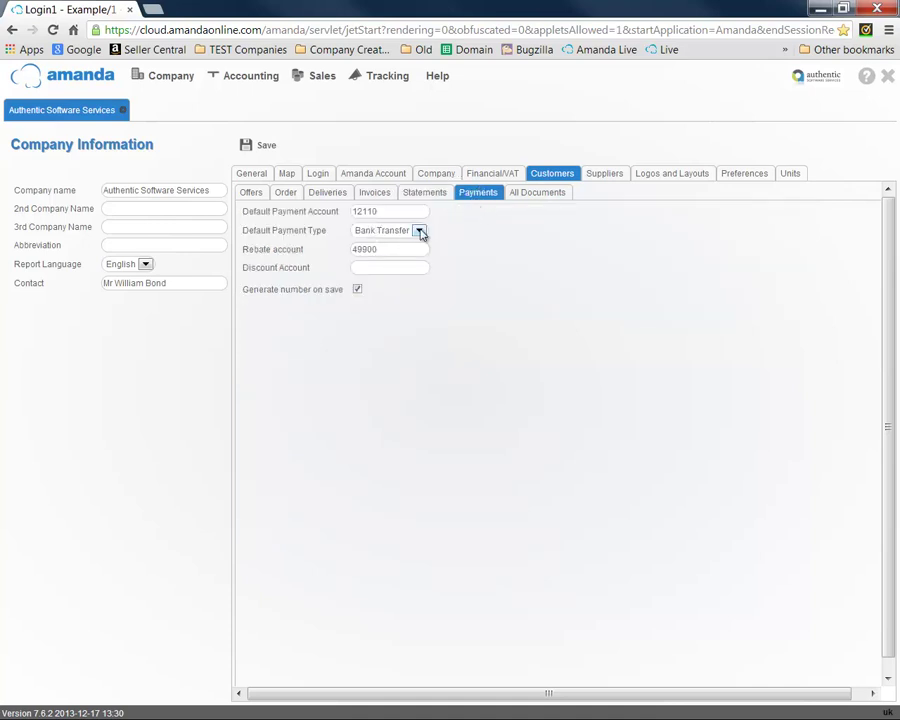
pyautogui.click(420, 231)
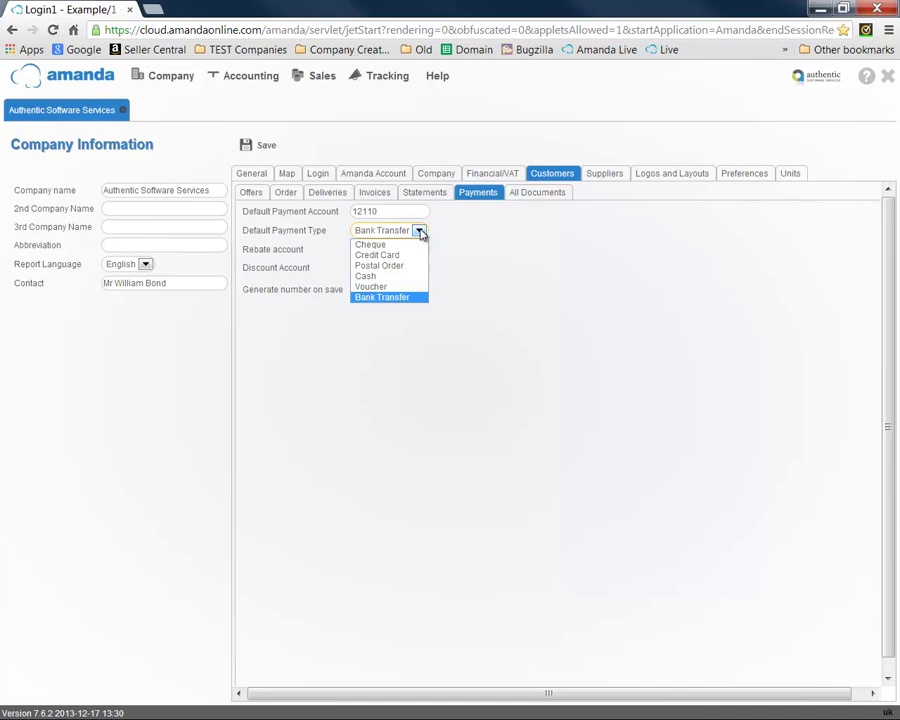
pyautogui.click(421, 233)
pyautogui.click(538, 193)
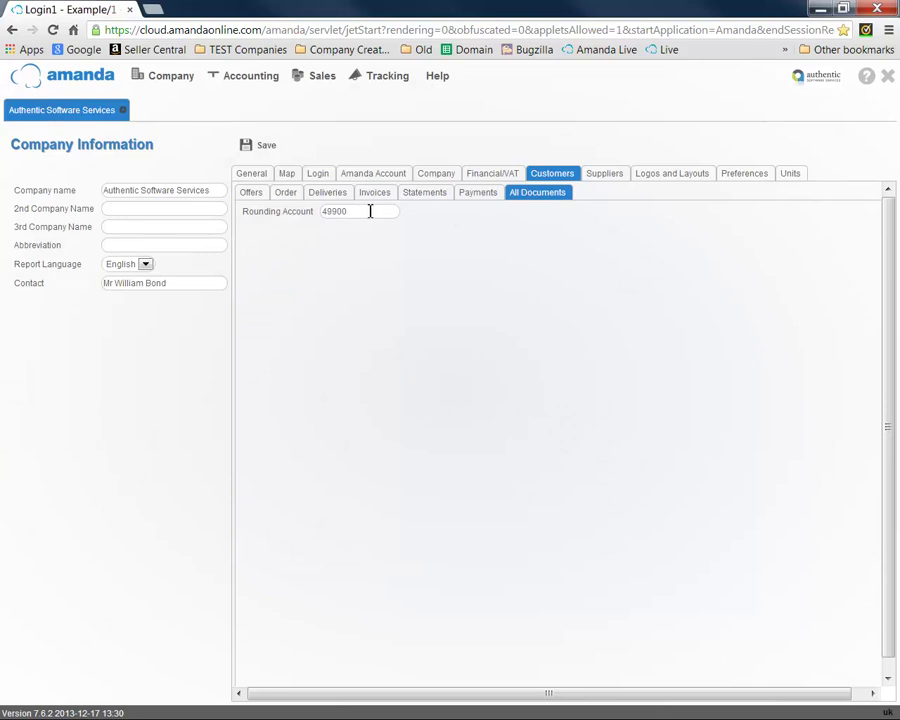
# - Review supplier Payments and All Documents settings (rounding account 59900), then view Logos and Layouts
pyautogui.click(598, 175)
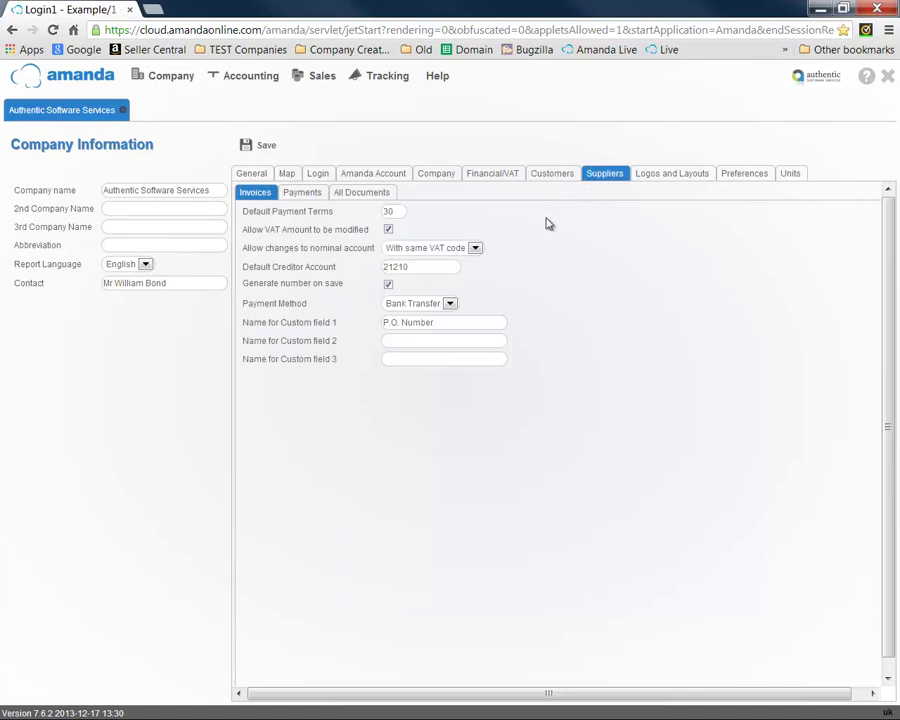
pyautogui.click(302, 192)
pyautogui.click(370, 193)
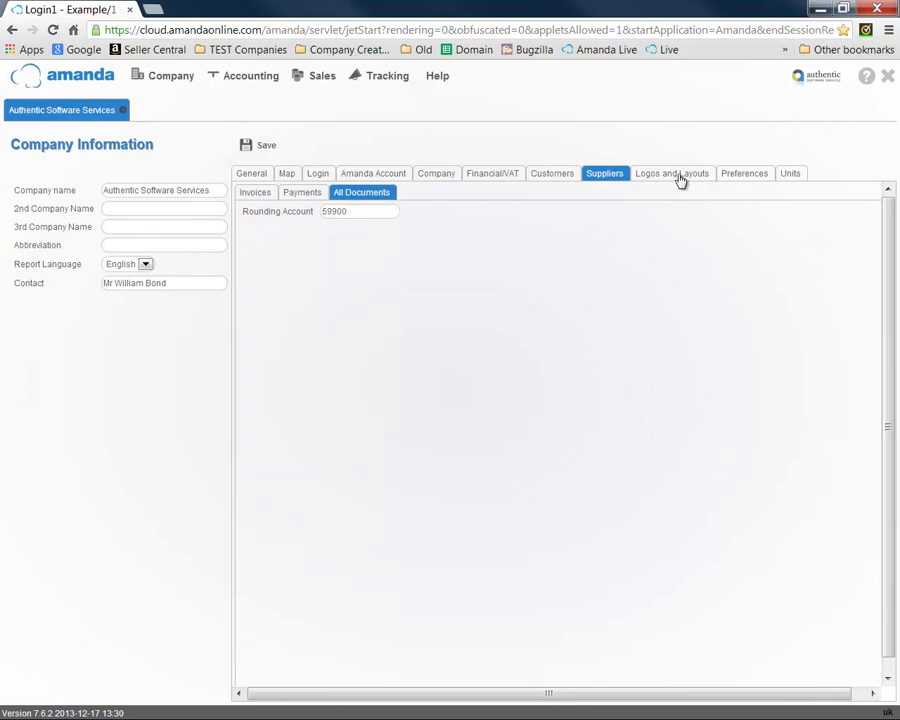
pyautogui.click(678, 175)
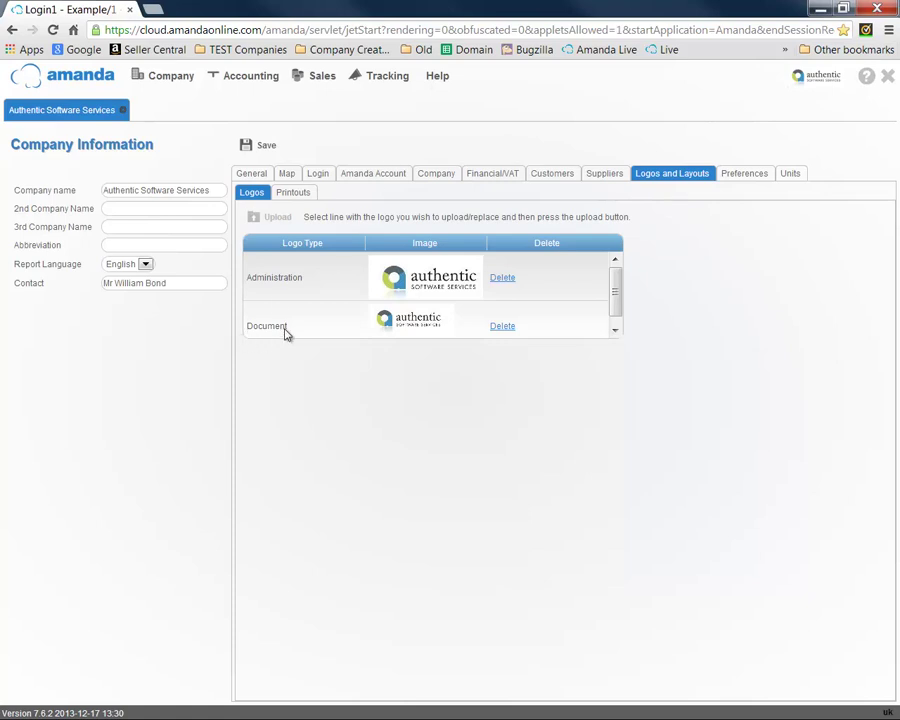
# - Open the Printouts settings and scroll the preview to see the Simple layout with a 12% right-hand logo
pyautogui.click(298, 192)
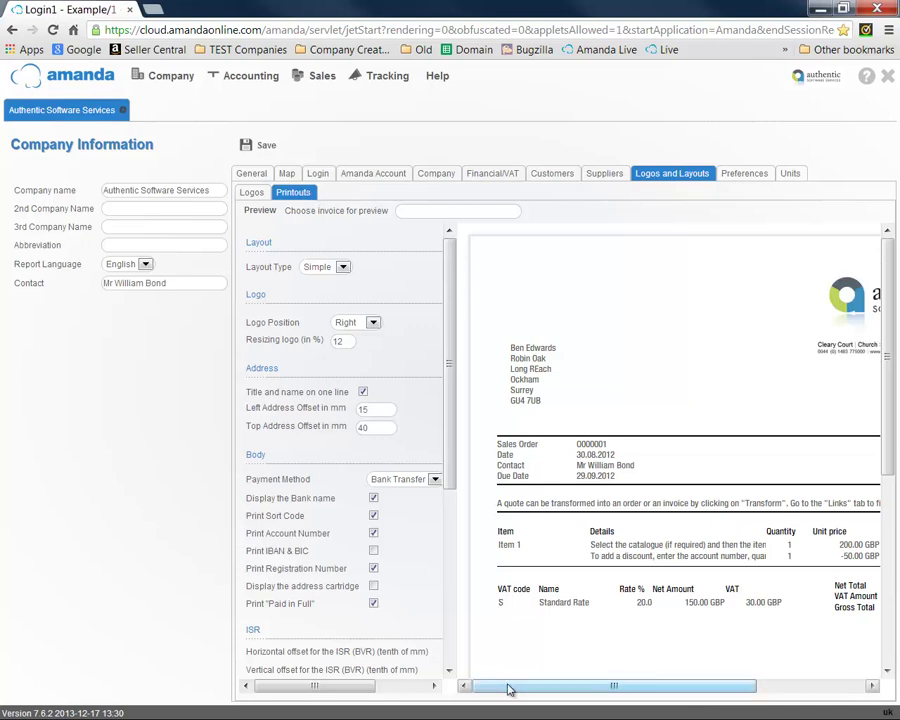
pyautogui.moveTo(509, 690); pyautogui.dragTo(640, 690)
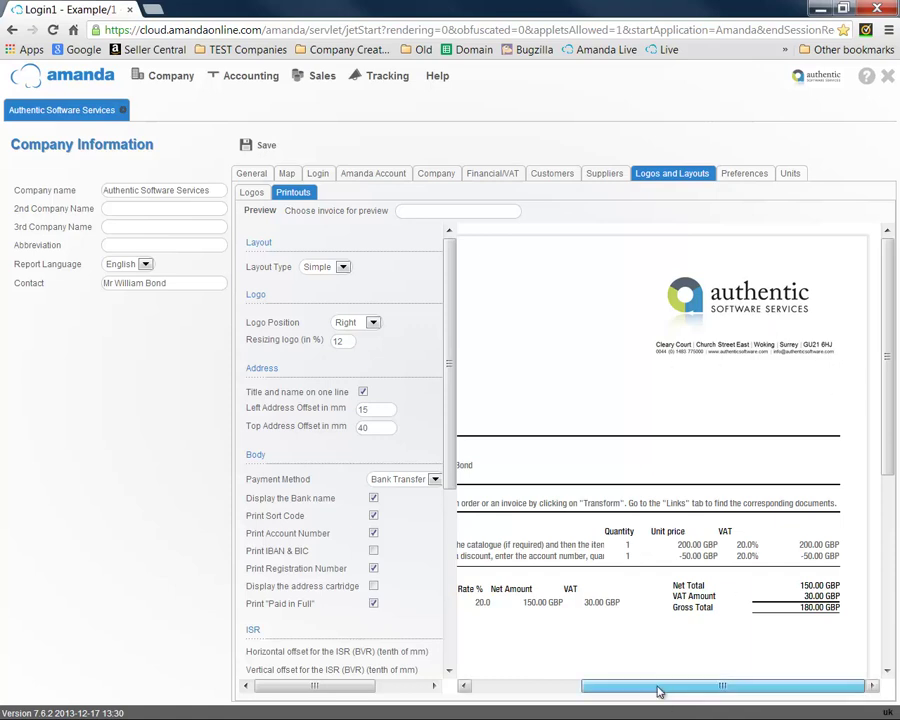
pyautogui.moveTo(661, 689); pyautogui.dragTo(524, 696)
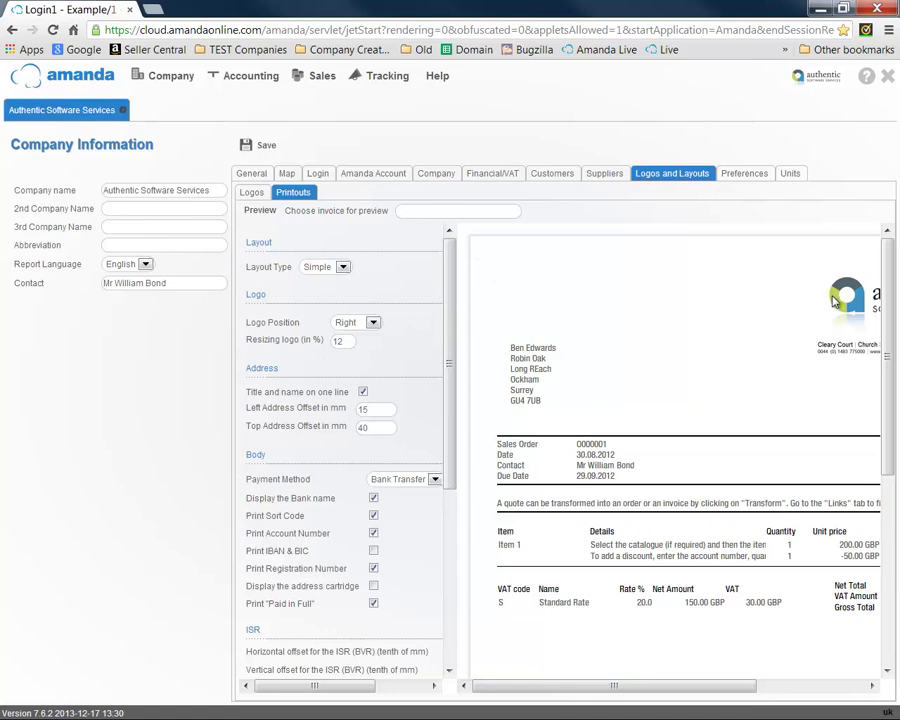
pyautogui.click(372, 322)
pyautogui.click(366, 338)
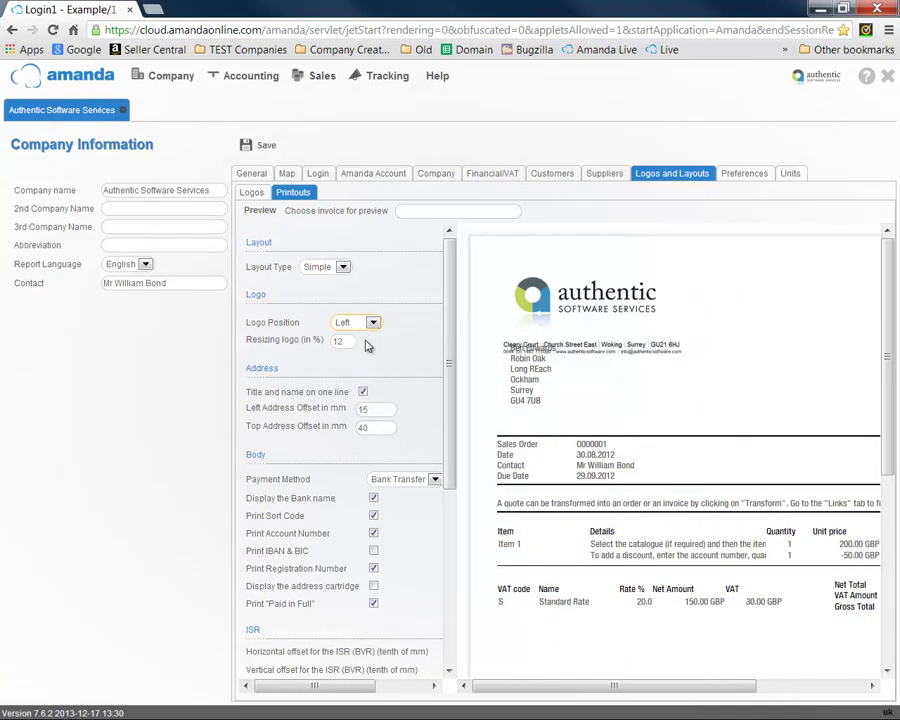
pyautogui.click(372, 322)
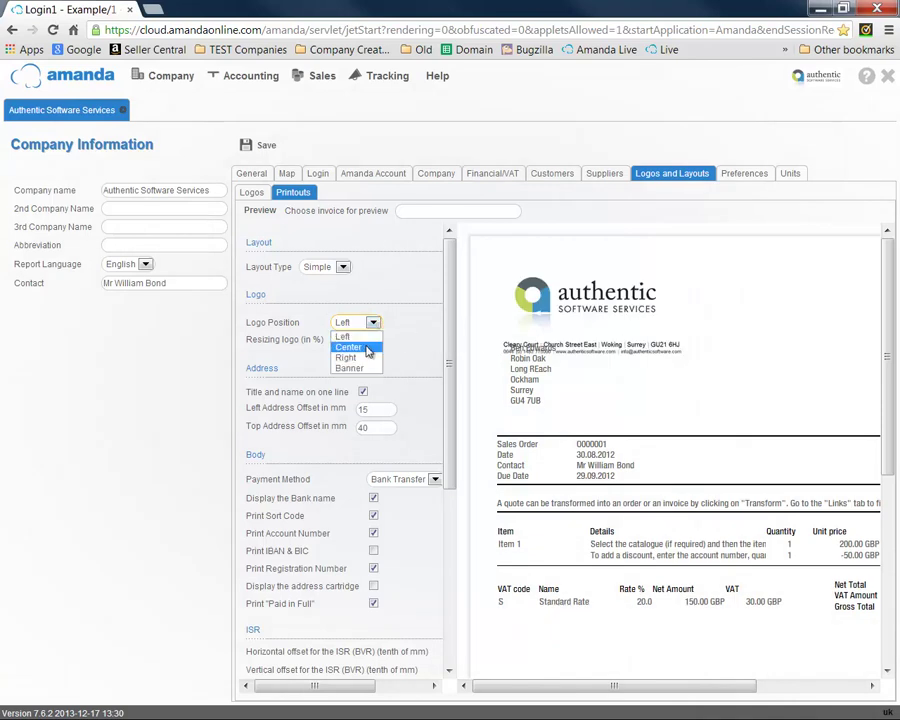
pyautogui.click(366, 342)
pyautogui.click(372, 322)
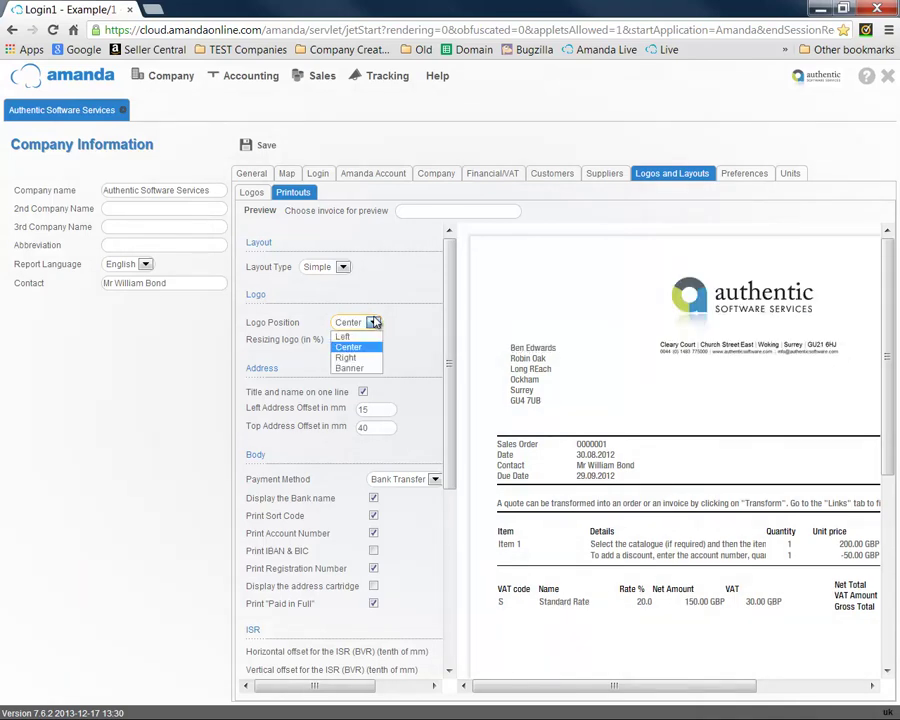
pyautogui.click(366, 356)
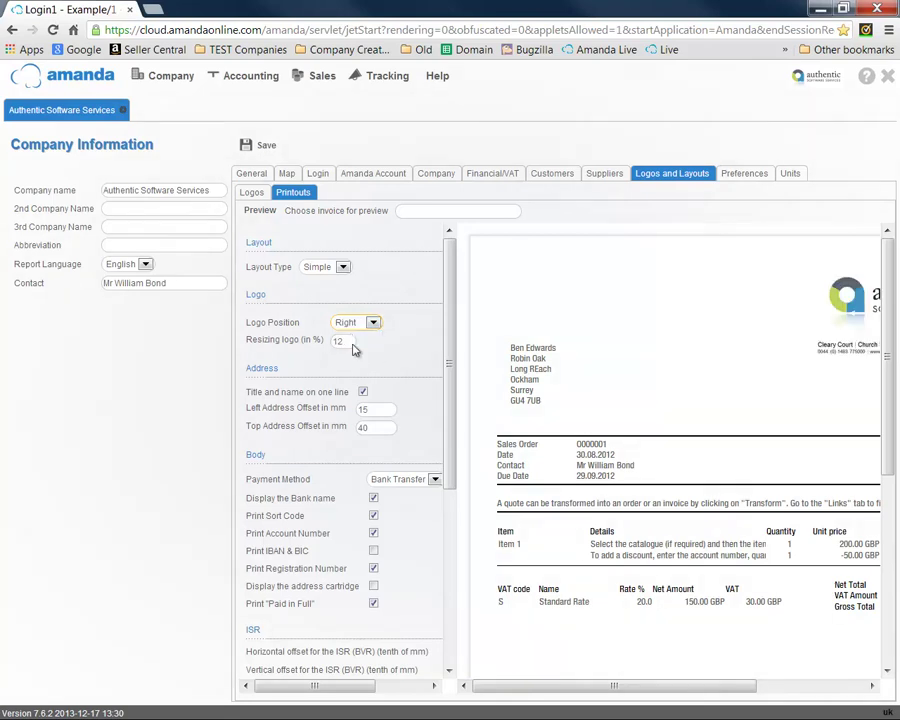
pyautogui.moveTo(450, 327); pyautogui.dragTo(450, 375)
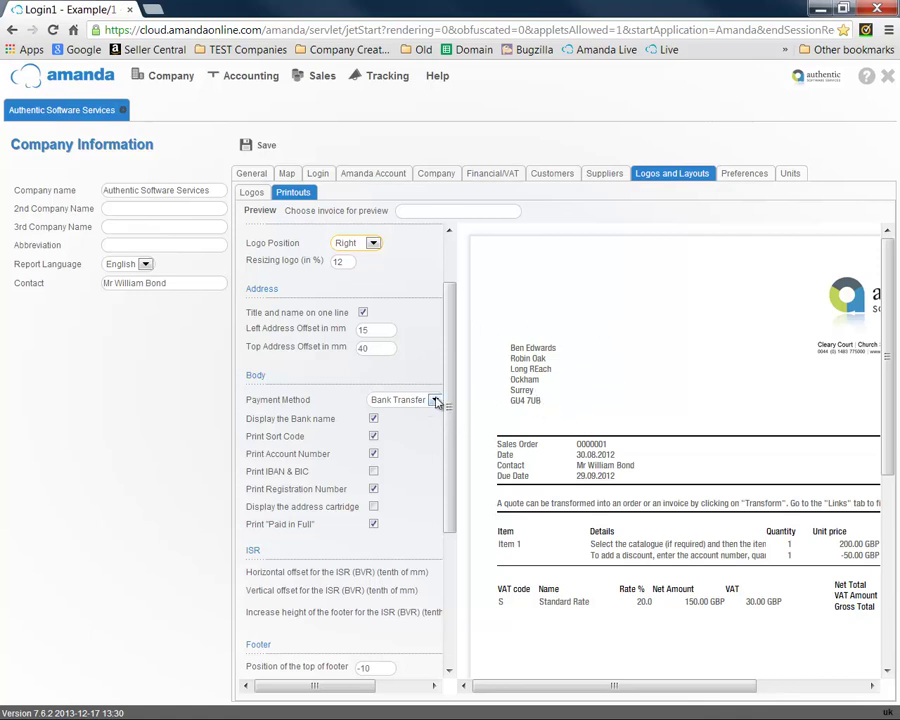
# - Turn on Display the address cartridge to preview the address footer, then turn it off again
pyautogui.moveTo(449, 381); pyautogui.dragTo(452, 432)
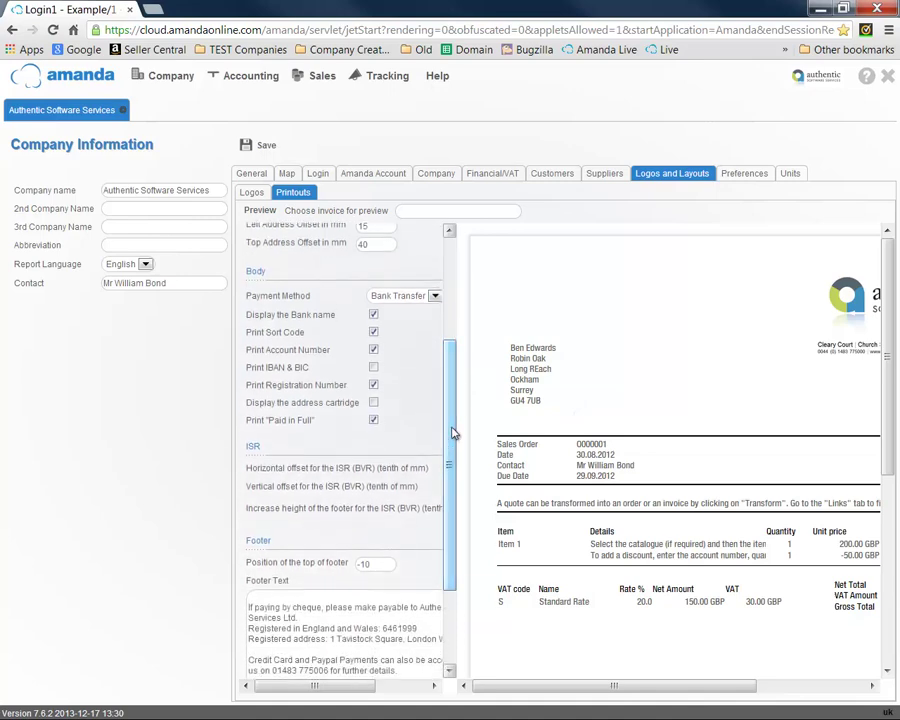
pyautogui.moveTo(892, 342); pyautogui.dragTo(890, 525)
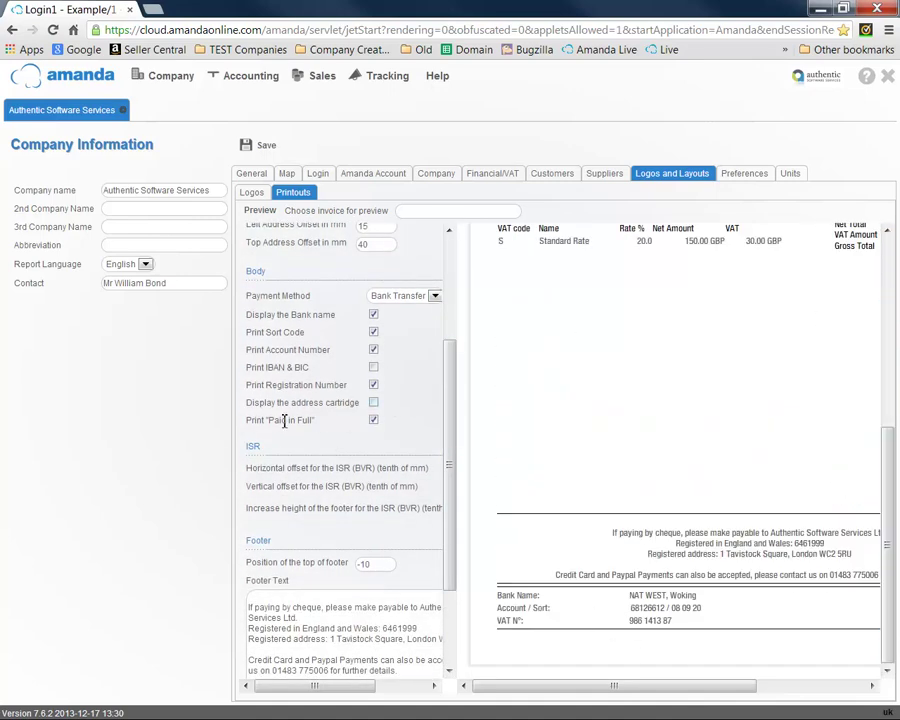
pyautogui.click(373, 402)
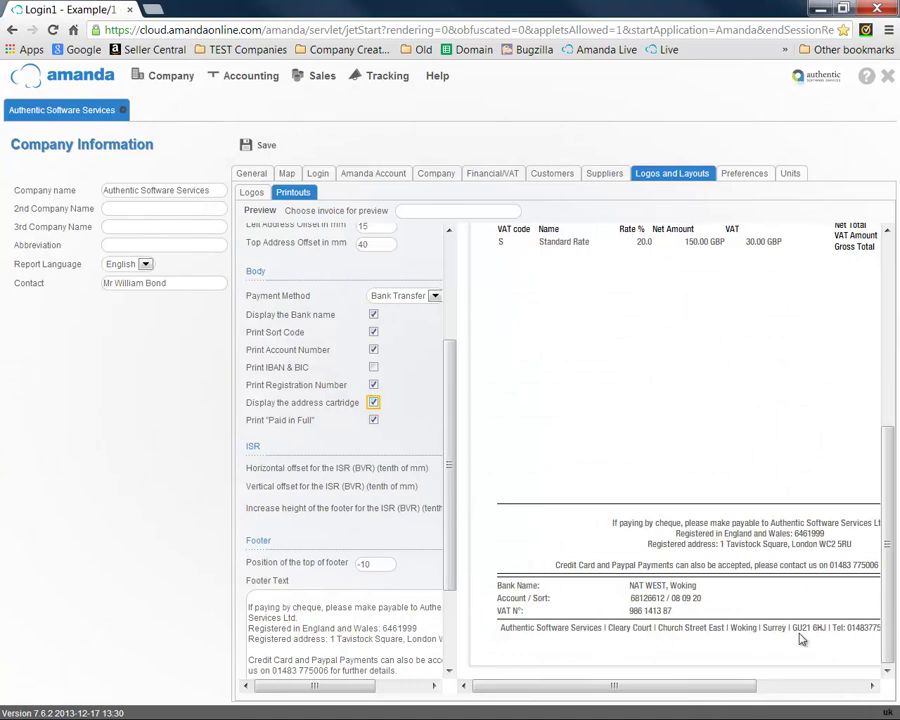
pyautogui.click(373, 402)
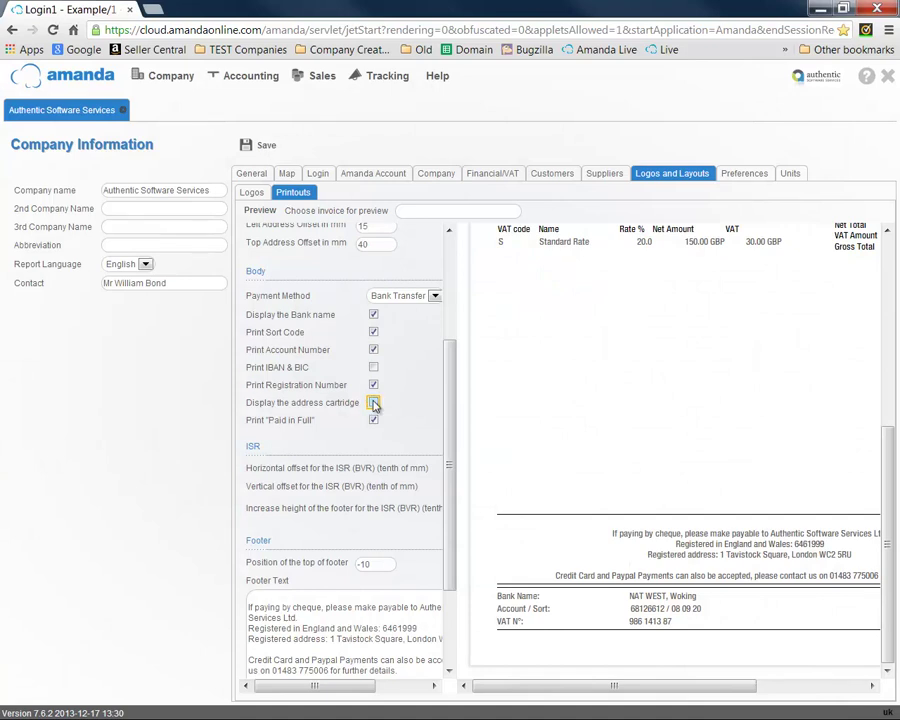
# - Show the layout Preferences: dashboard at startup, shortcuts None and 500 maximum contacts
pyautogui.moveTo(454, 404); pyautogui.dragTo(462, 510)
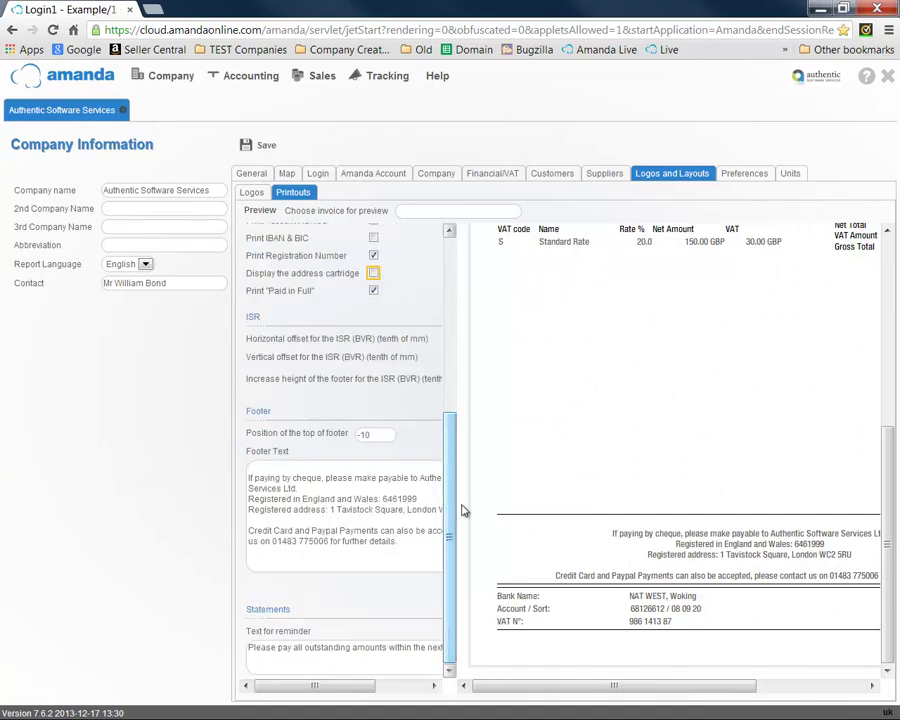
pyautogui.moveTo(614, 690); pyautogui.dragTo(675, 690)
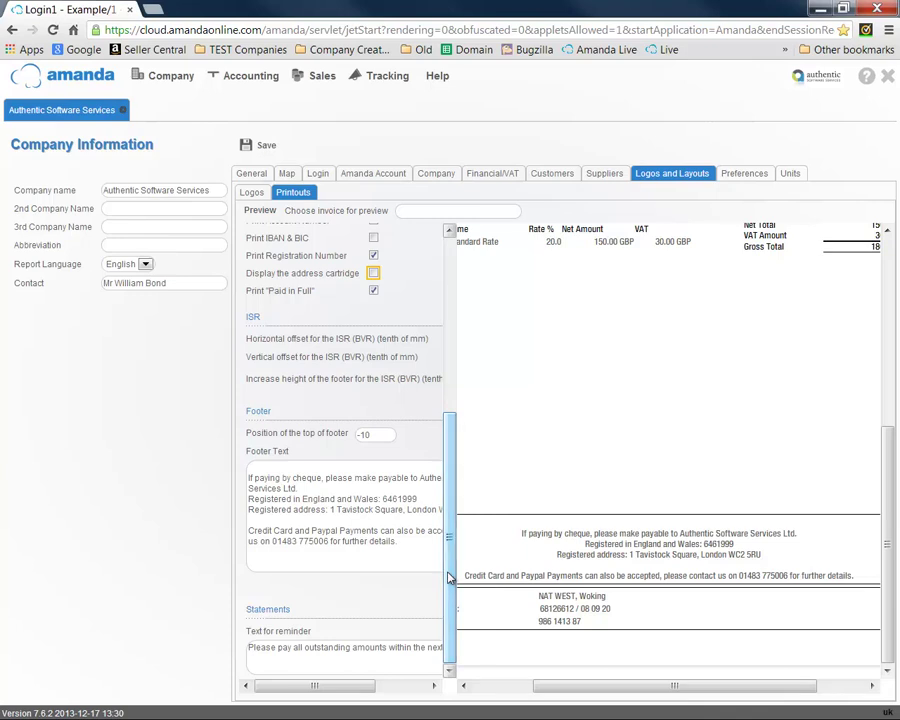
pyautogui.click(745, 174)
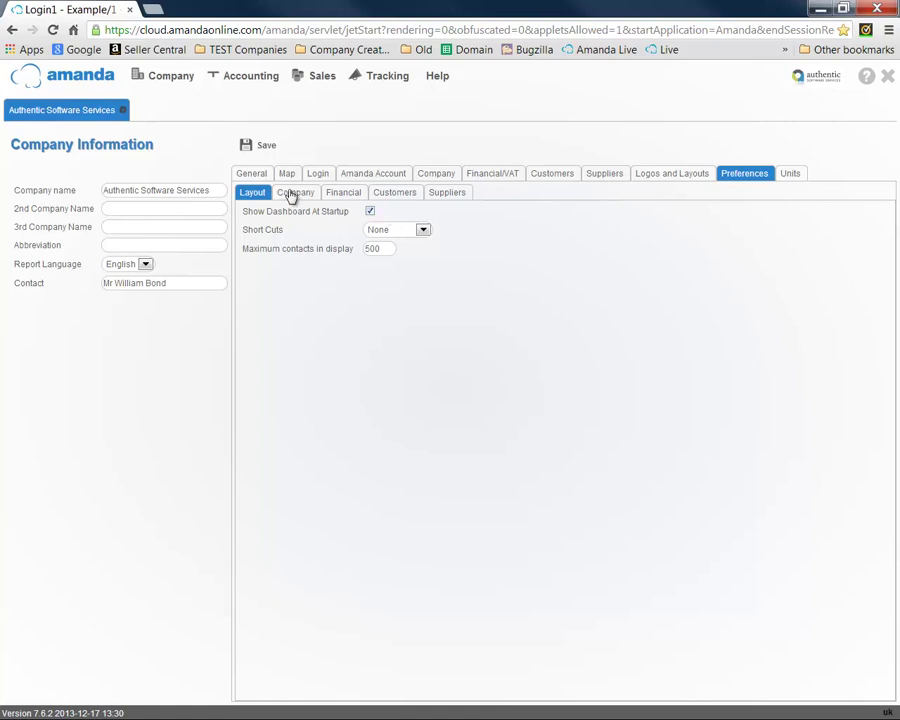
# - Browse the Company, Financial, Customer and payment preferences, ending on the supplier invoice options
pyautogui.click(291, 194)
pyautogui.click(346, 193)
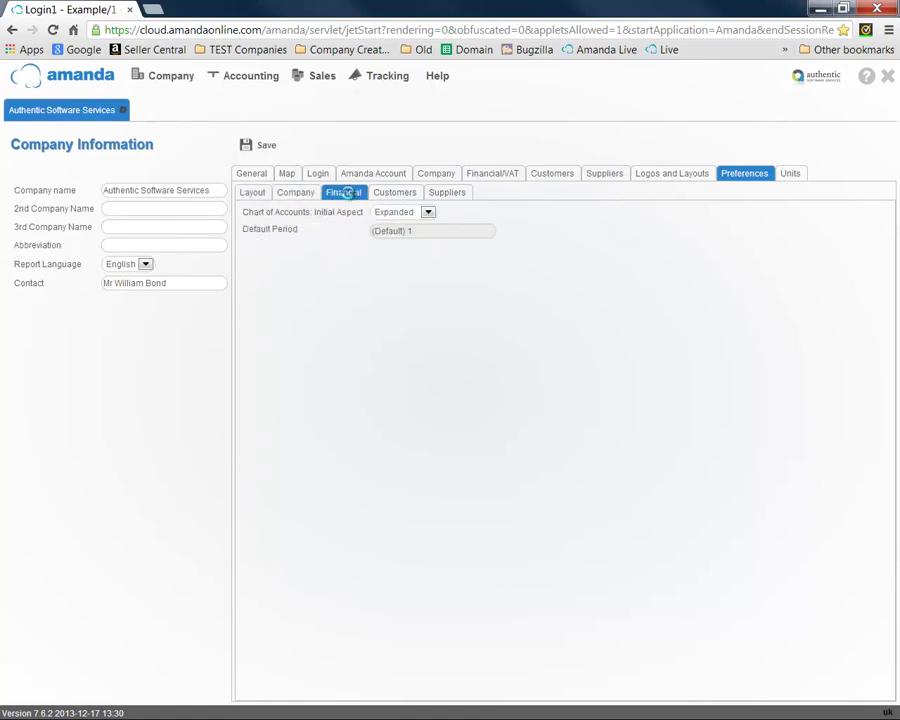
pyautogui.click(398, 196)
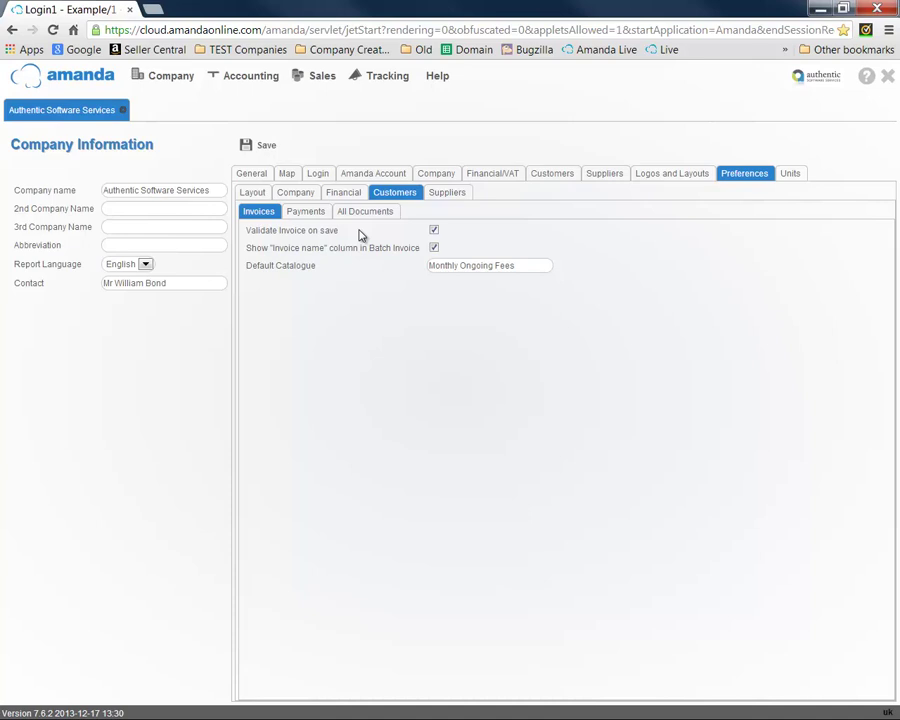
pyautogui.click(305, 212)
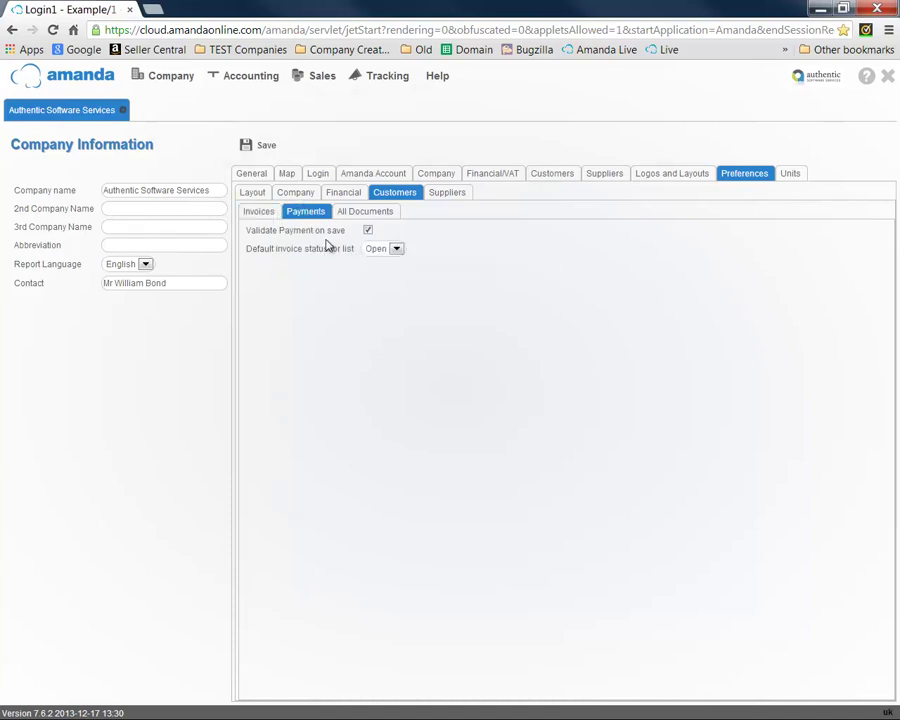
pyautogui.click(450, 194)
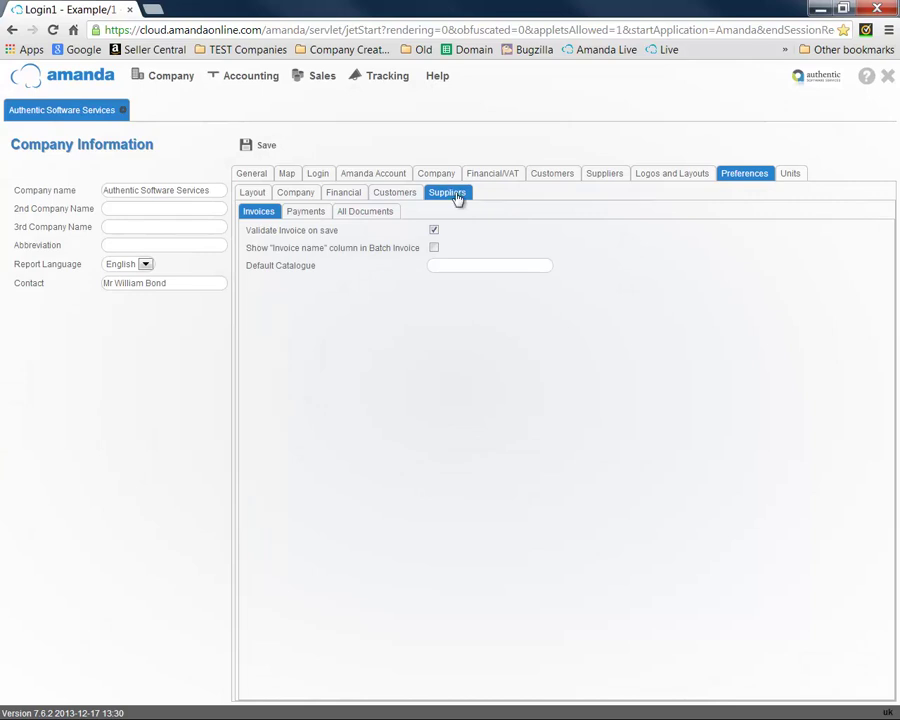
pyautogui.click(175, 80)
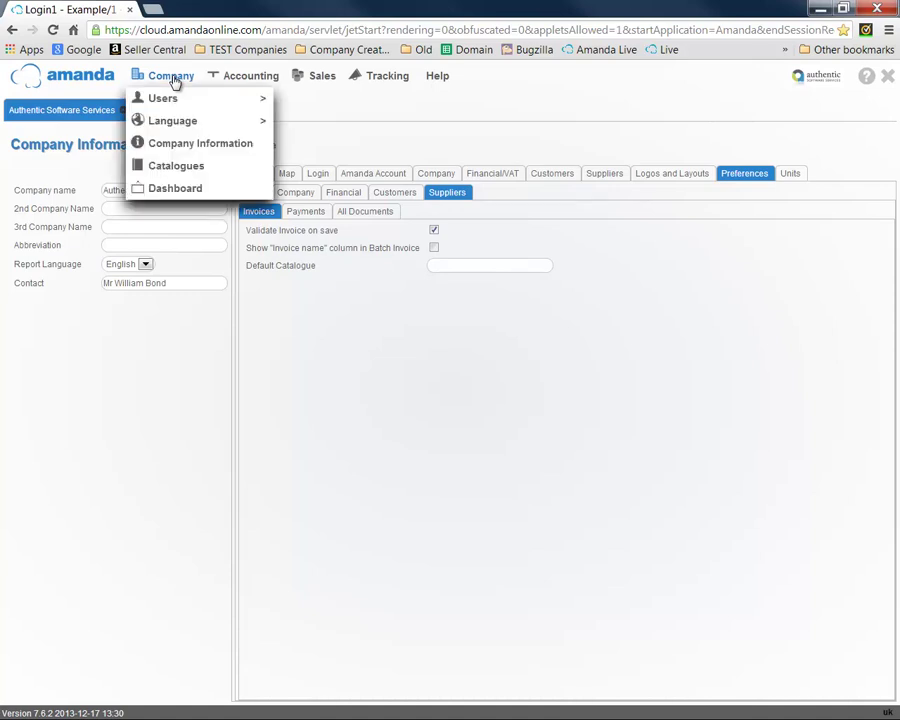
# - Open the Chart of Accounts from Accounting > Accounts, listing accounts from 10000 Assets
pyautogui.click(246, 85)
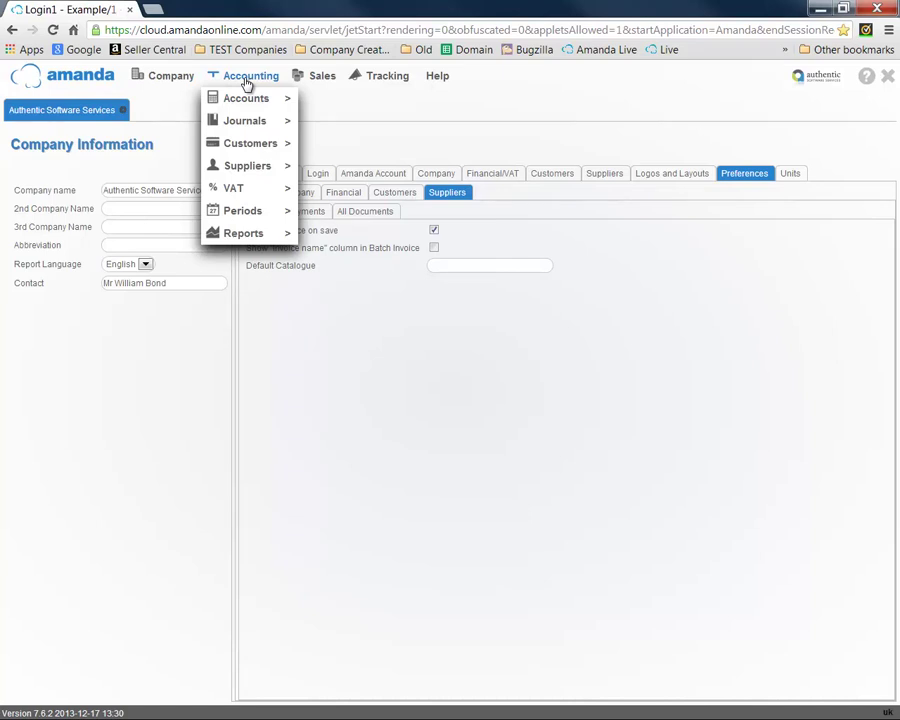
pyautogui.moveTo(249, 103)
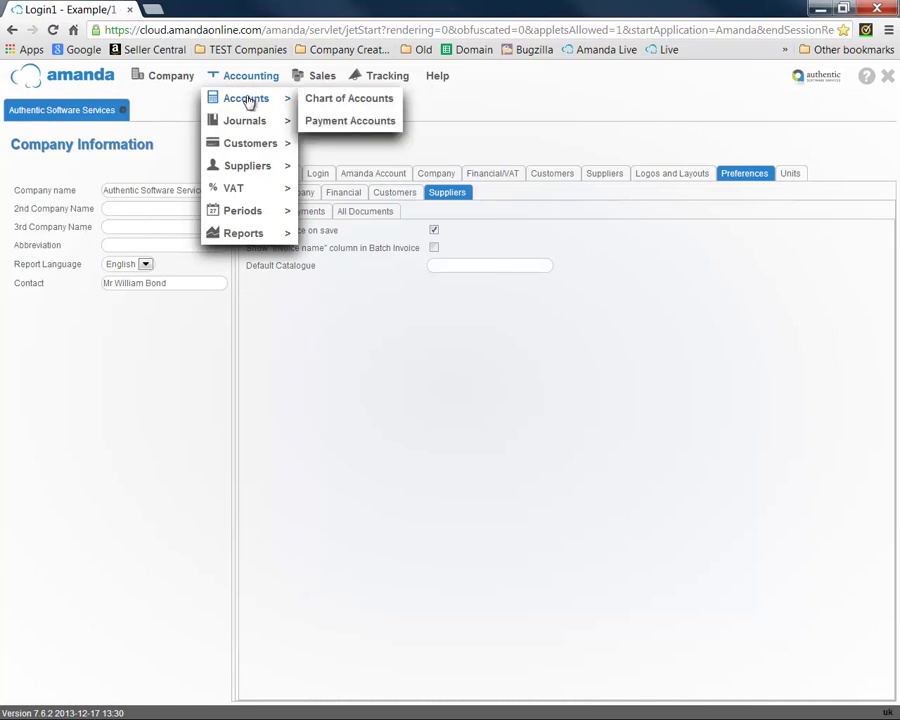
pyautogui.click(339, 101)
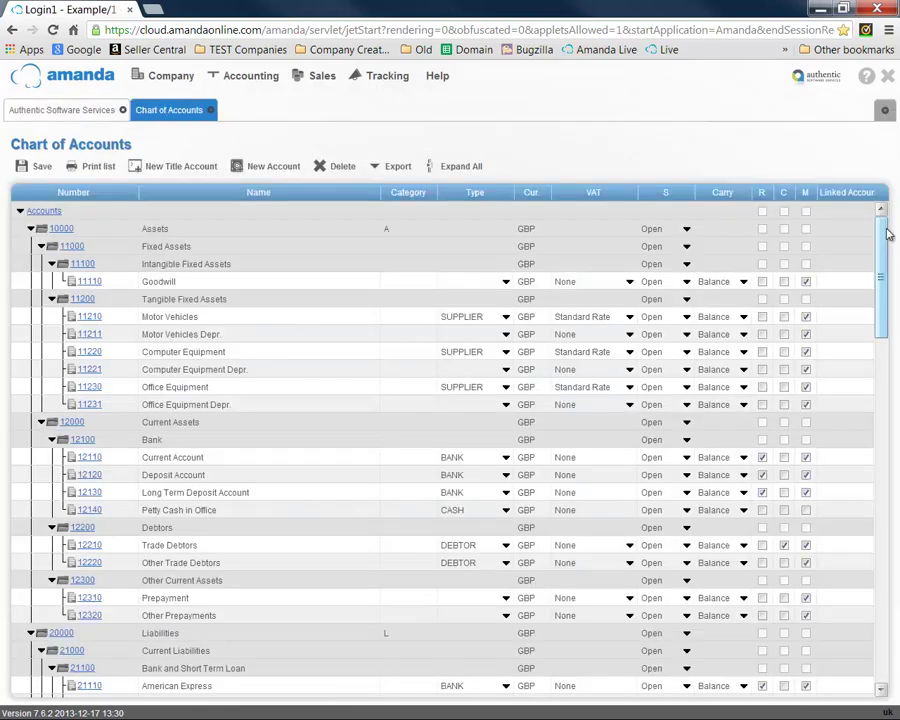
# - Scroll the Chart of Accounts to the fixed assets and bank accounts, then open Accounting > Accounts
pyautogui.moveTo(884, 231); pyautogui.dragTo(866, 238)
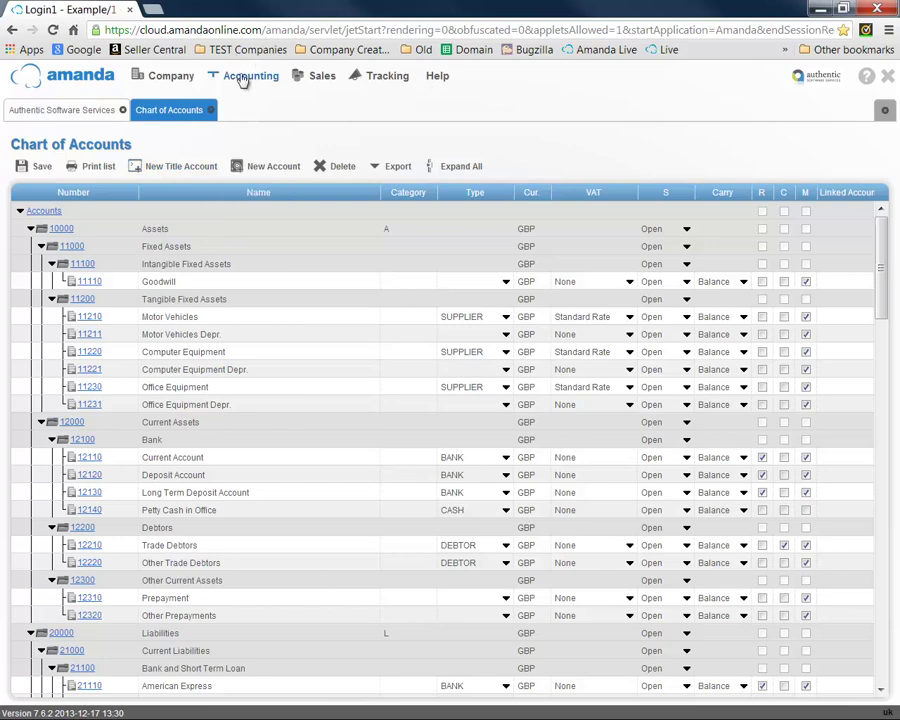
pyautogui.click(243, 77)
pyautogui.moveTo(250, 108)
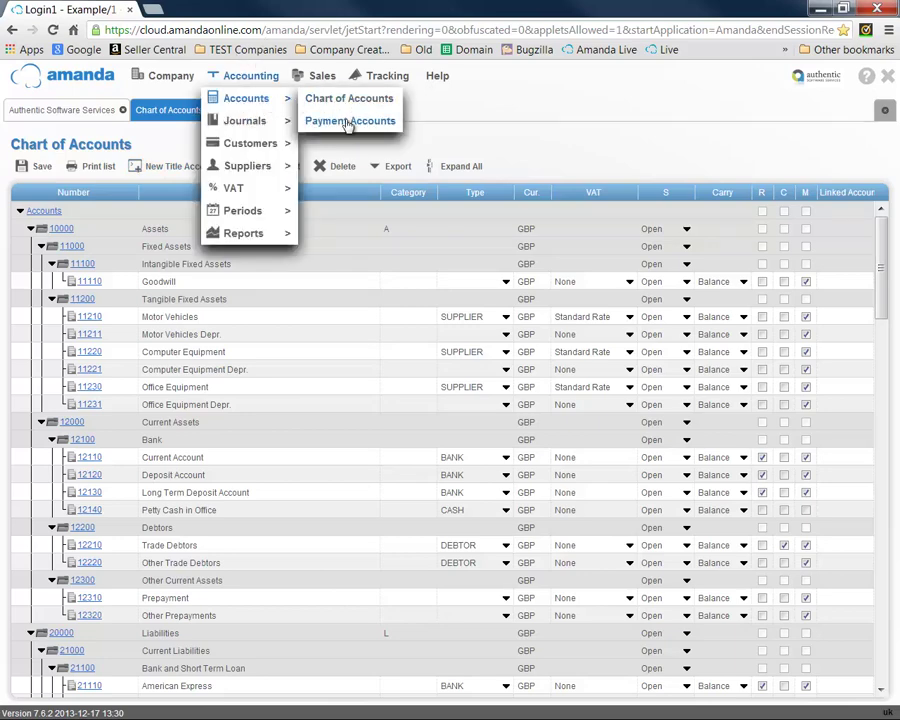
# - Open the Payment Accounts list and the 12110 Current Account statements
pyautogui.click(348, 121)
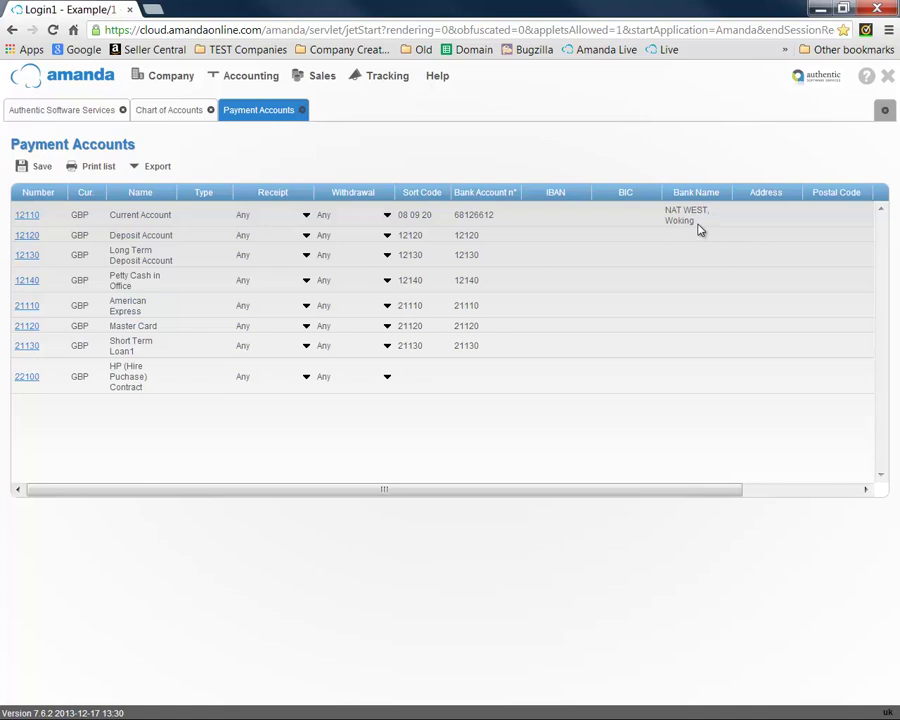
pyautogui.click(30, 217)
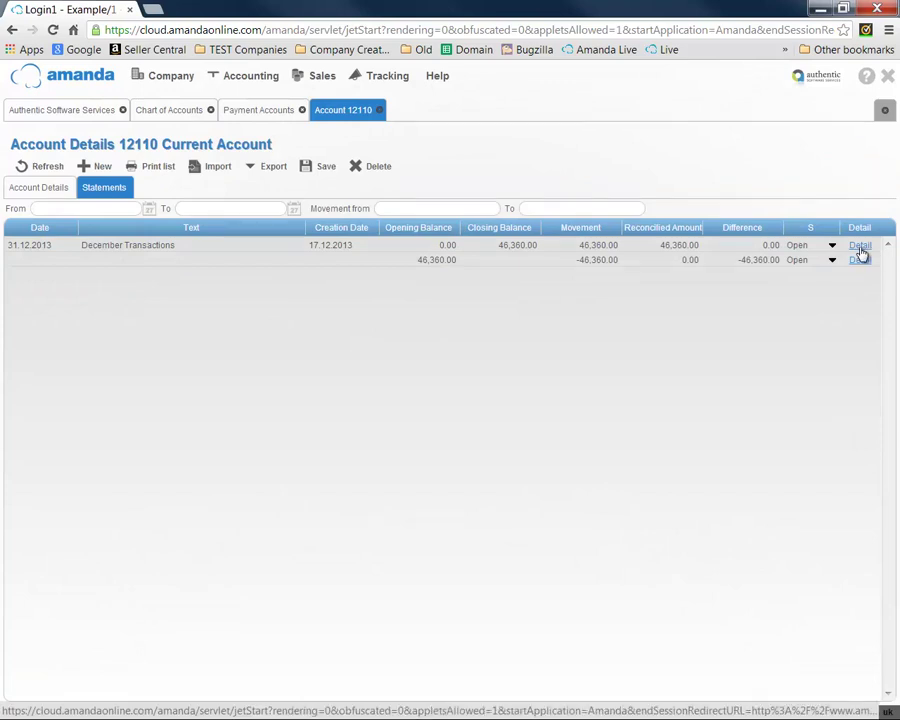
# - View the detailed lines of the Current Account's December Transactions statement
pyautogui.click(860, 249)
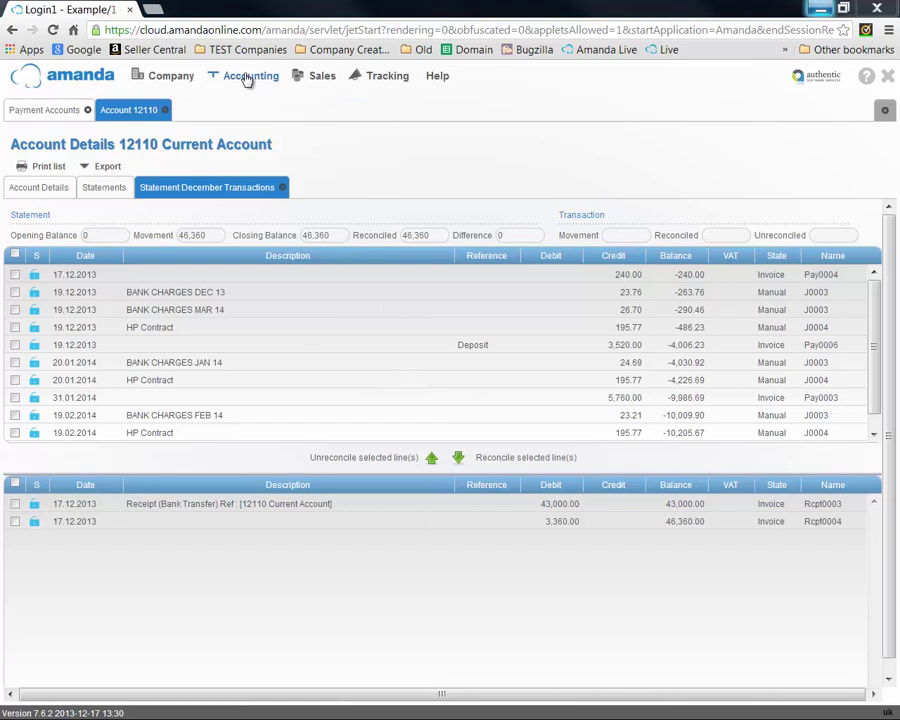
pyautogui.click(246, 80)
# - List all journals including Accounts Receivable ones and open CI0006, Monthly Ongoing Fees
pyautogui.moveTo(241, 127)
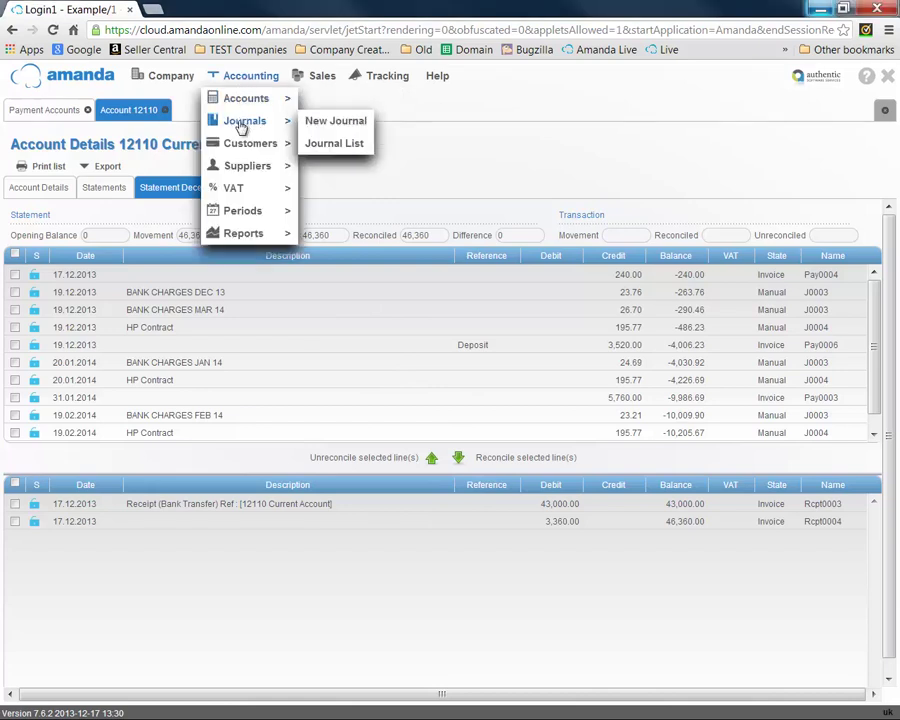
pyautogui.click(336, 149)
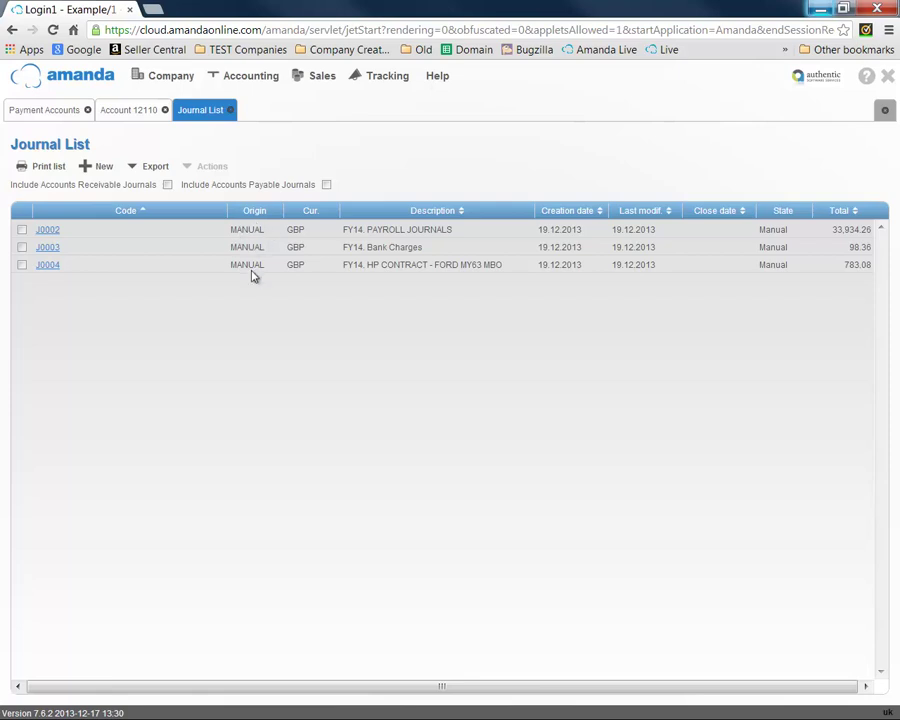
pyautogui.click(167, 185)
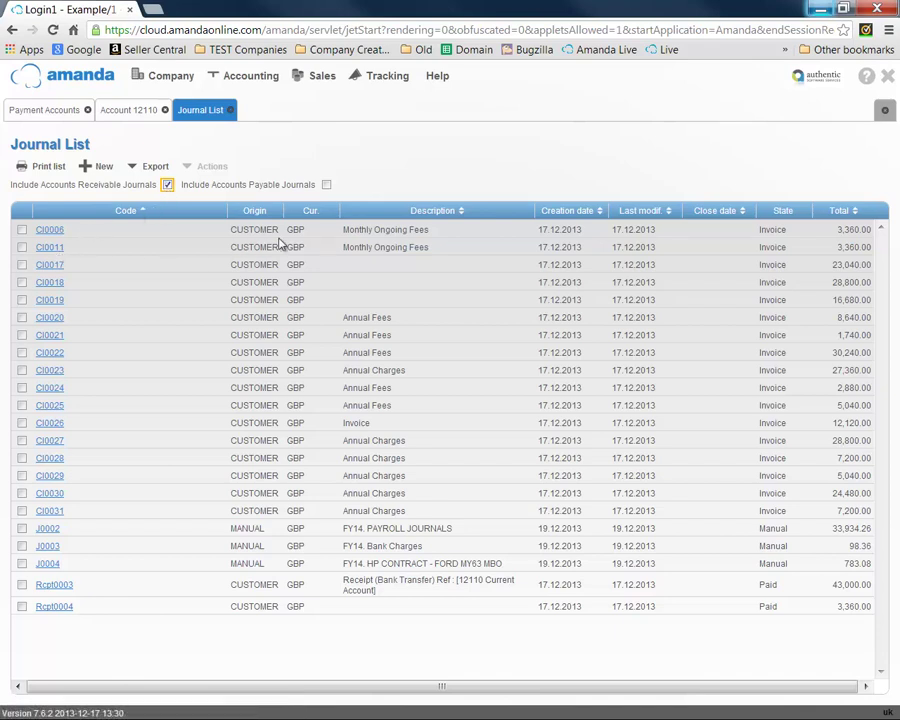
pyautogui.click(51, 232)
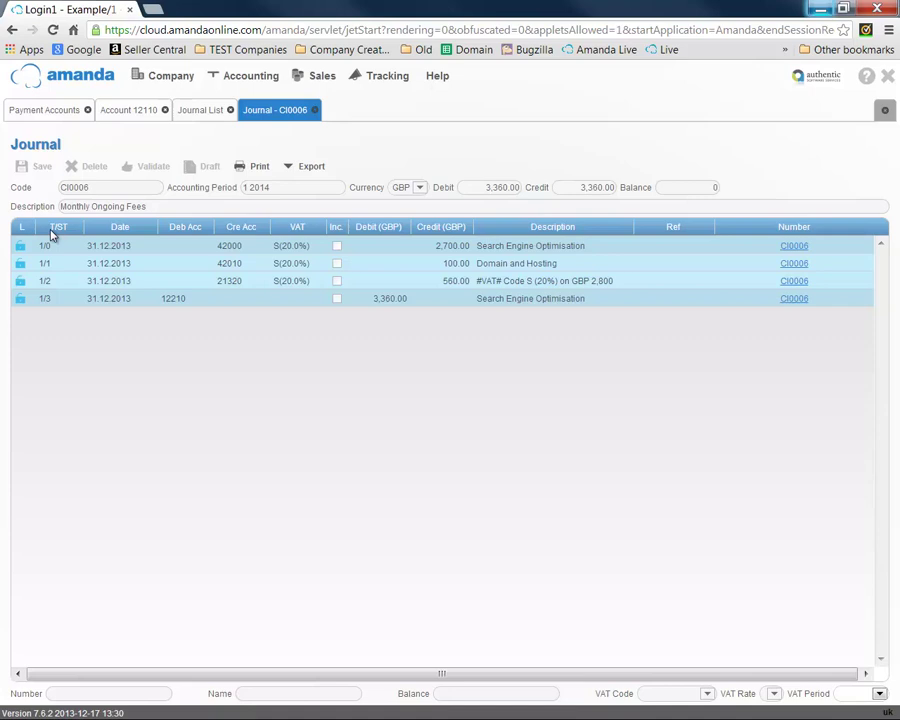
# - Open customer invoice CI0006 from its journal line, then create new journal J0005 dated 30.12.2013
pyautogui.click(795, 252)
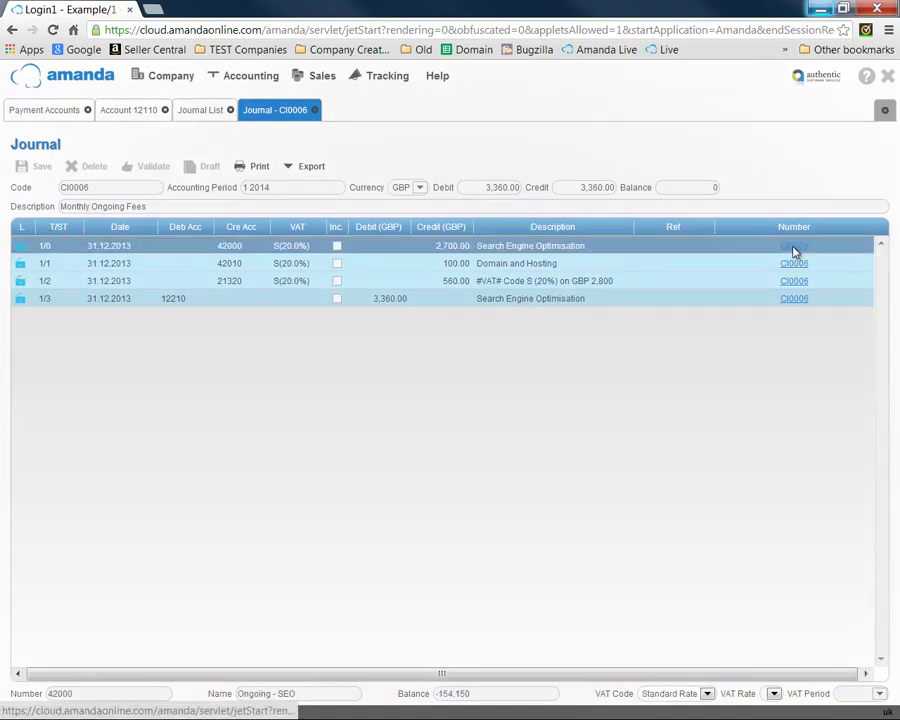
pyautogui.click(795, 252)
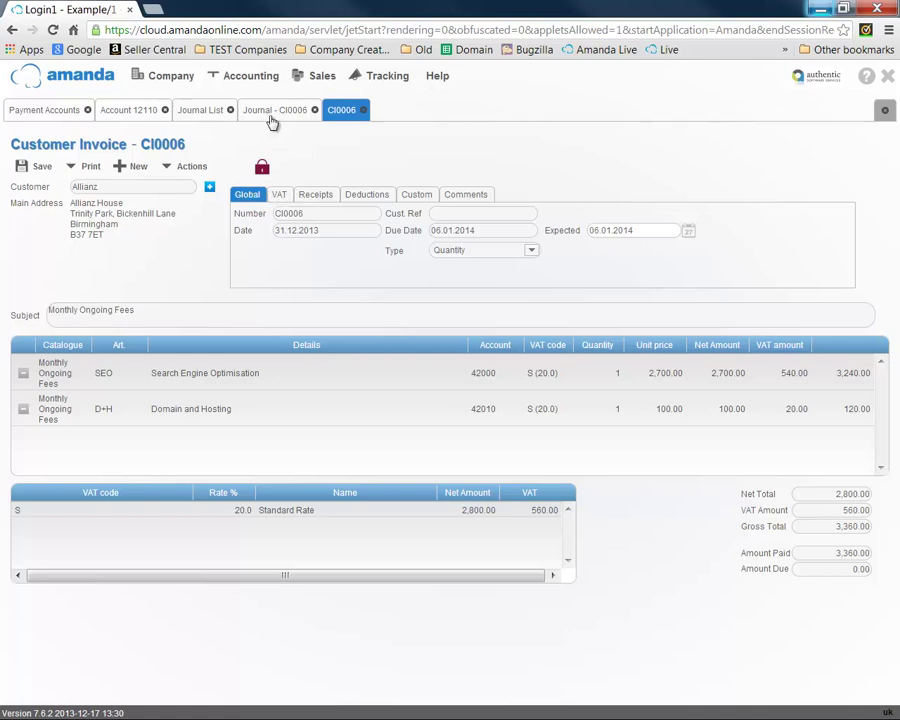
pyautogui.click(250, 75)
pyautogui.moveTo(248, 133)
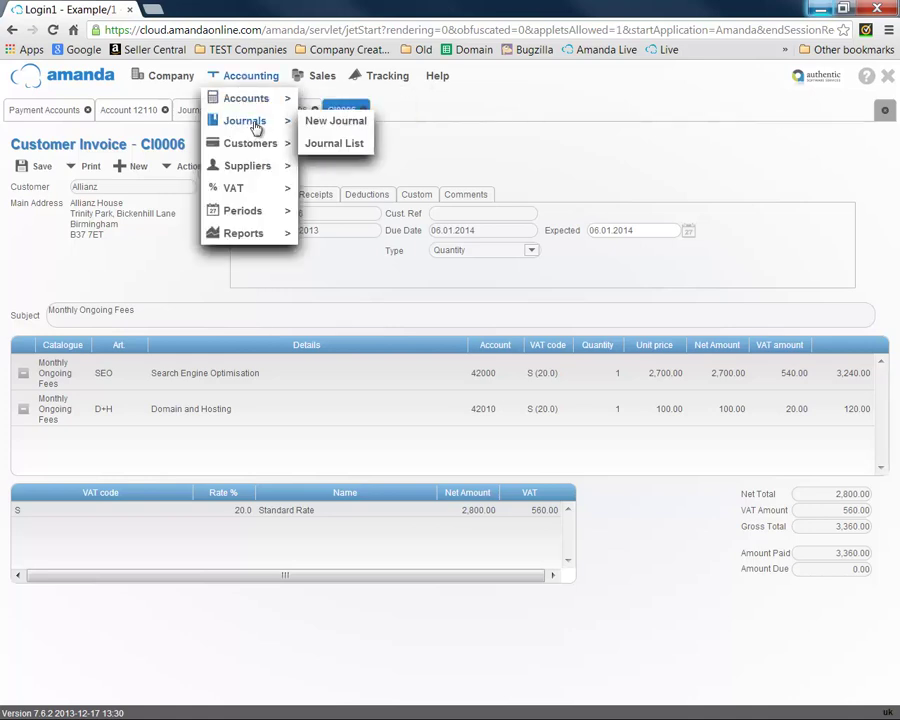
pyautogui.click(352, 121)
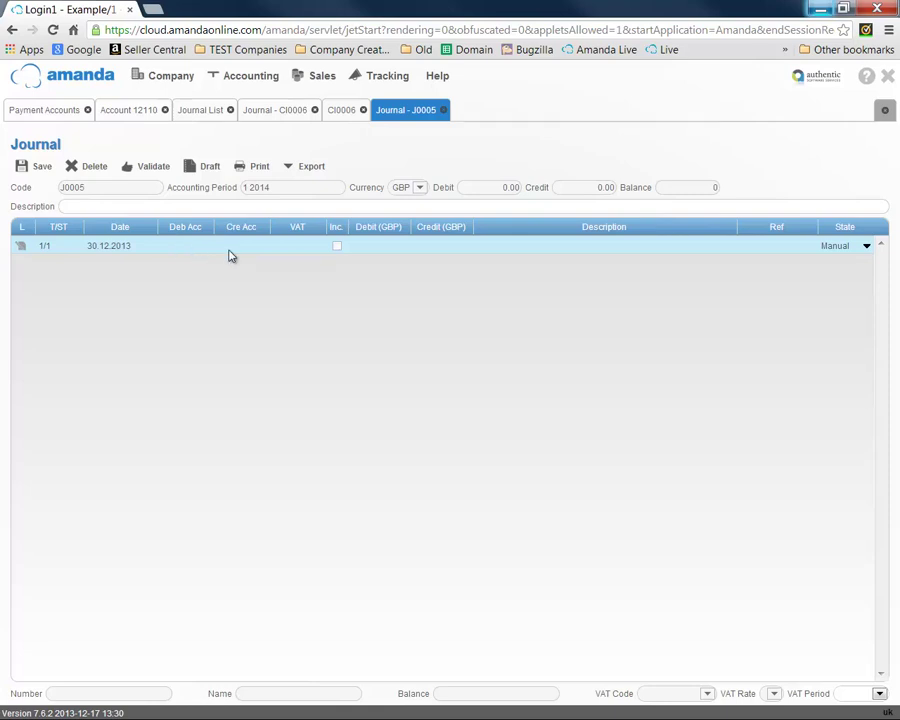
# - Open the Customer List from Accounting > Customers > Customers
pyautogui.click(251, 76)
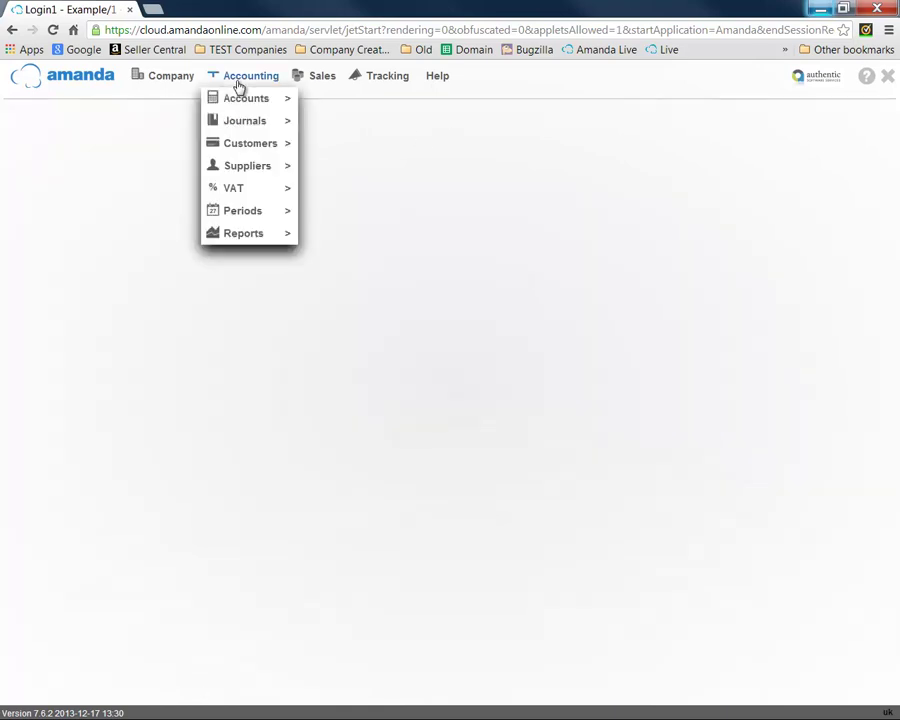
pyautogui.moveTo(252, 156)
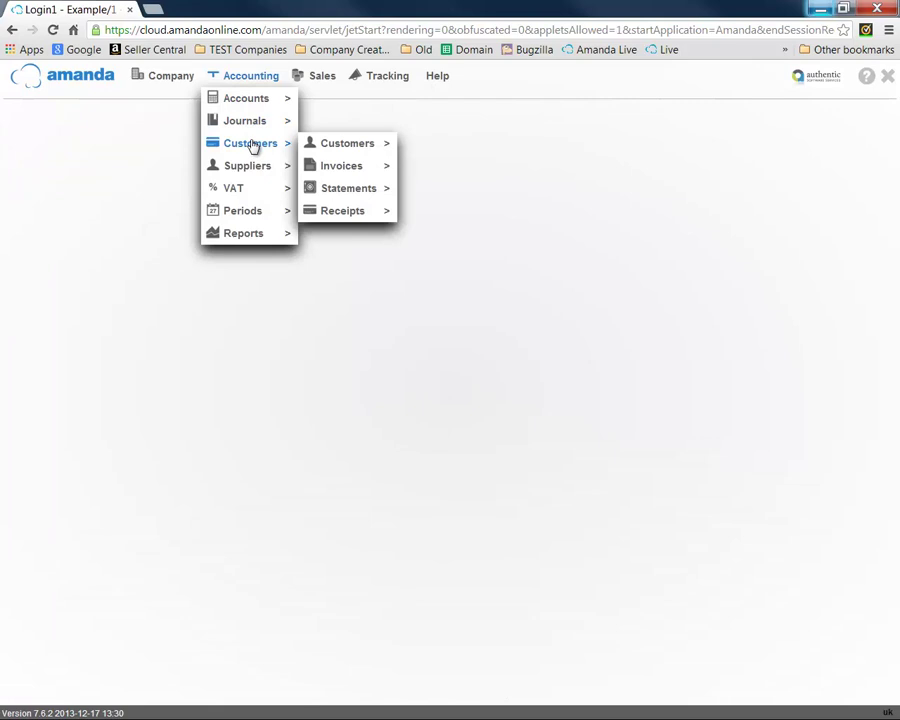
pyautogui.moveTo(340, 146)
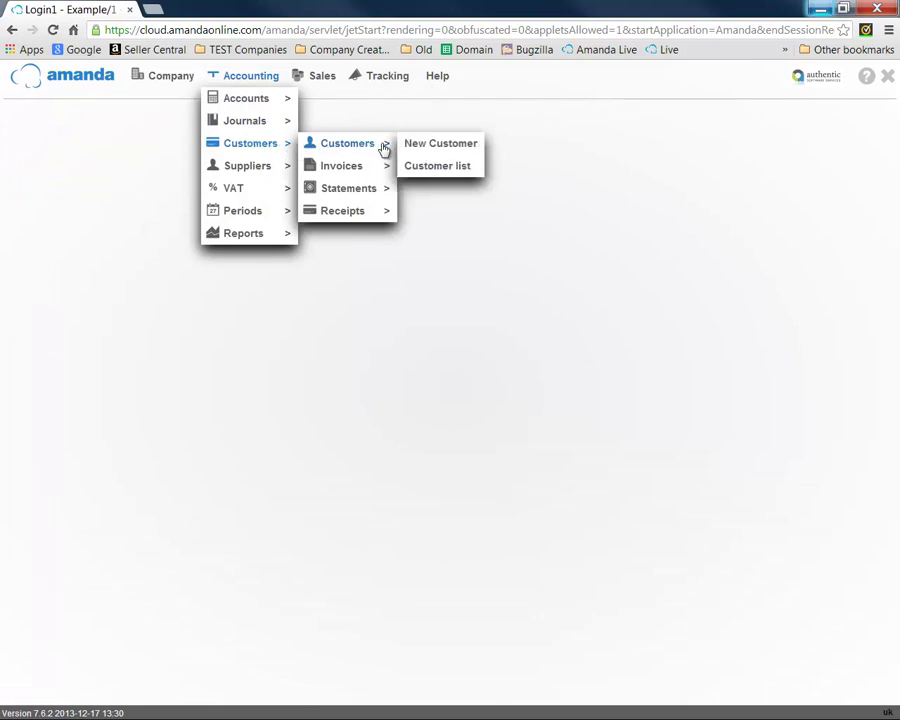
pyautogui.click(425, 165)
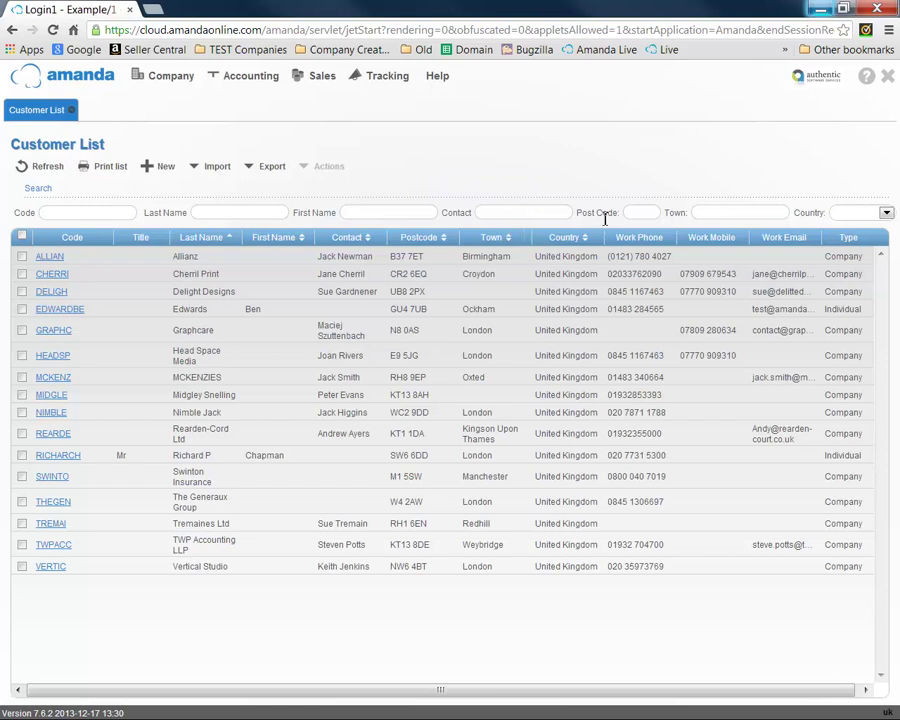
# - Filter the customers by Town 'London', then clear the filter to list all customers
pyautogui.click(710, 210)
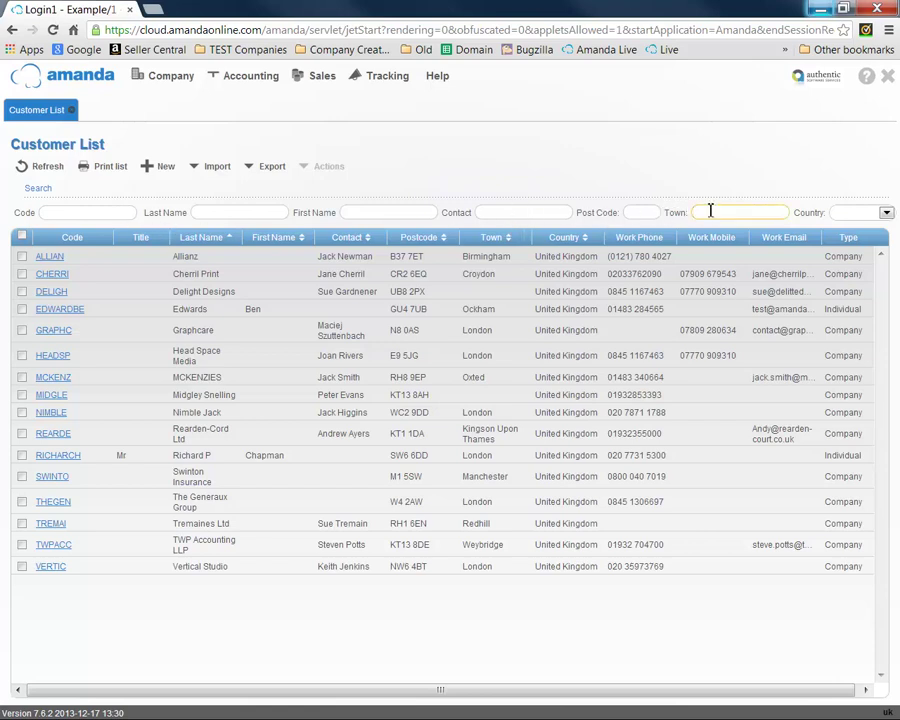
pyautogui.write('London')
pyautogui.click(33, 166)
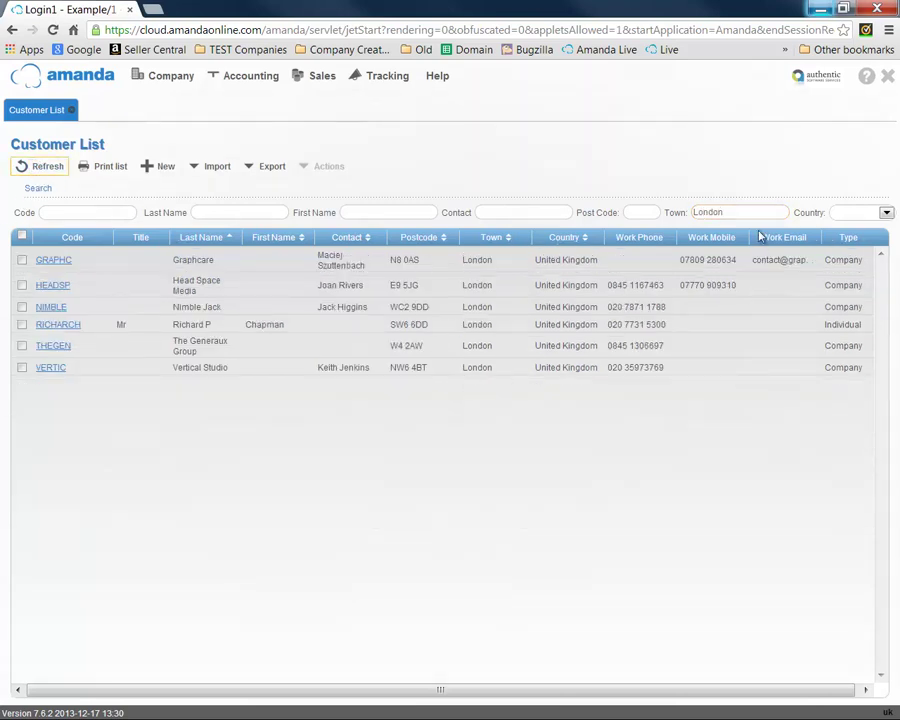
pyautogui.moveTo(770, 212); pyautogui.dragTo(669, 221)
pyautogui.press('BackSpace')
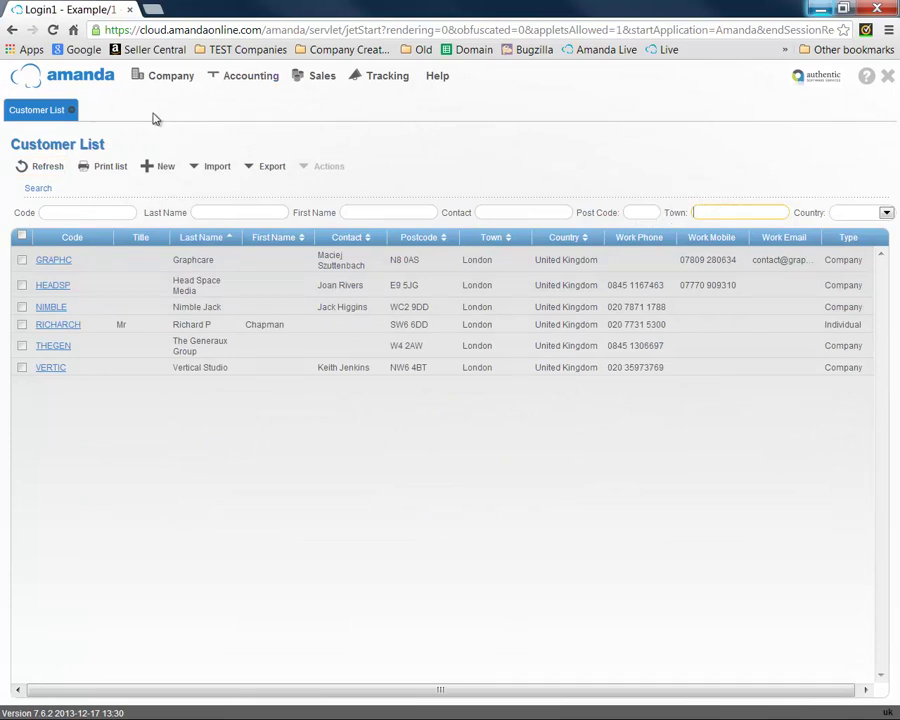
pyautogui.click(40, 170)
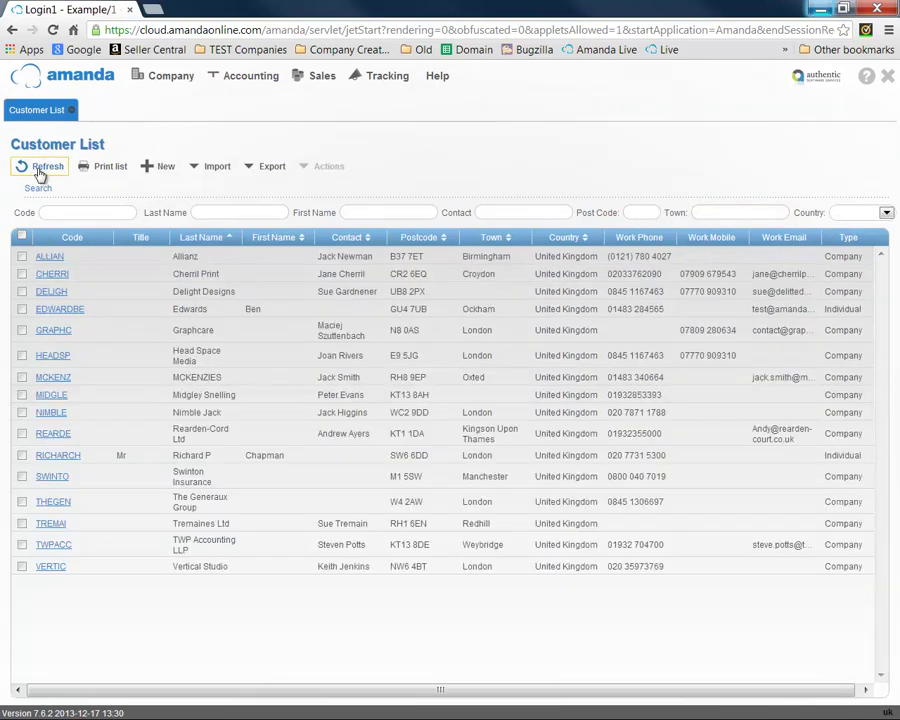
# - Open Allianz, set its Third Party payment terms to 45 days, save, and list its invoices
pyautogui.click(50, 259)
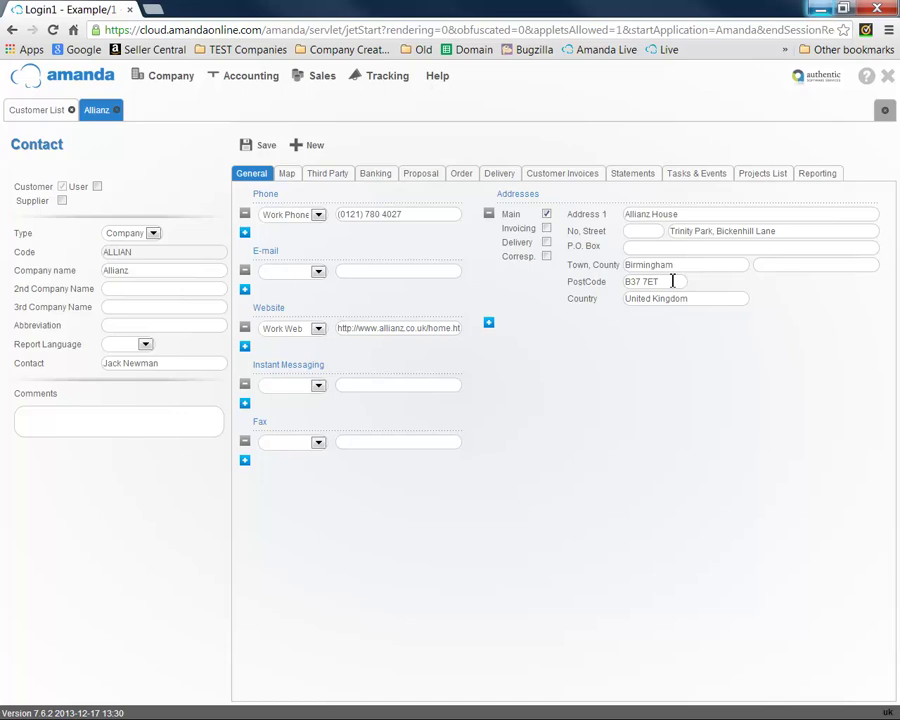
pyautogui.click(286, 173)
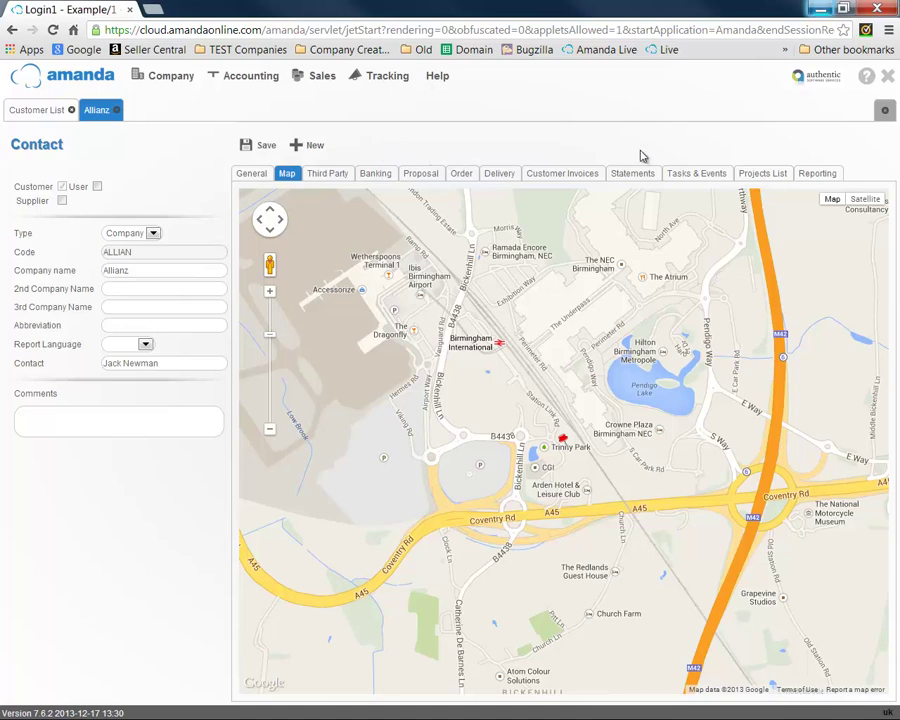
pyautogui.click(323, 178)
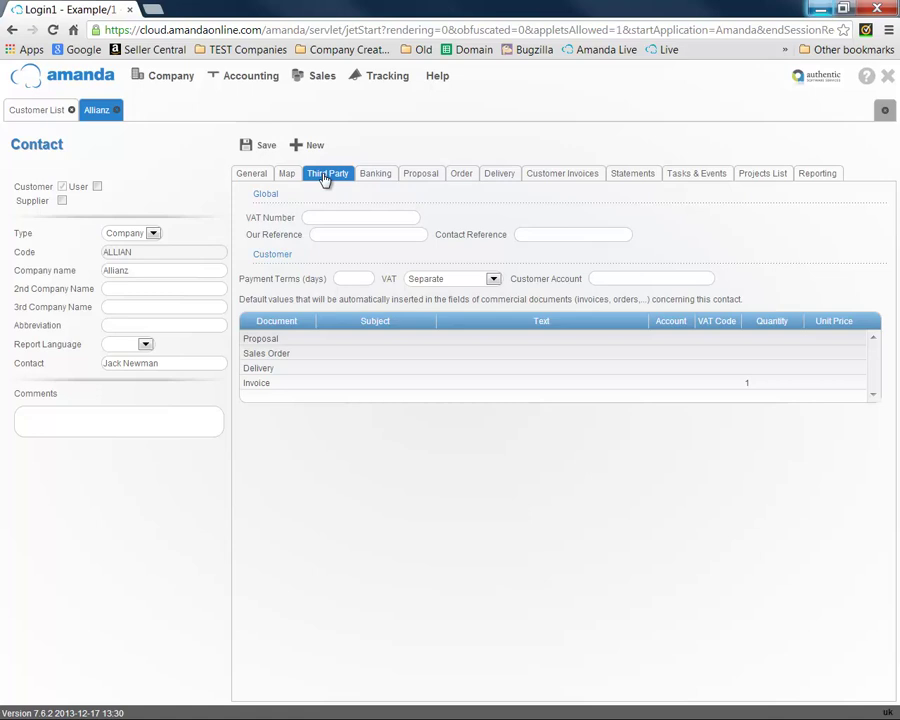
pyautogui.click(351, 279)
pyautogui.write('45')
pyautogui.click(250, 145)
pyautogui.click(557, 174)
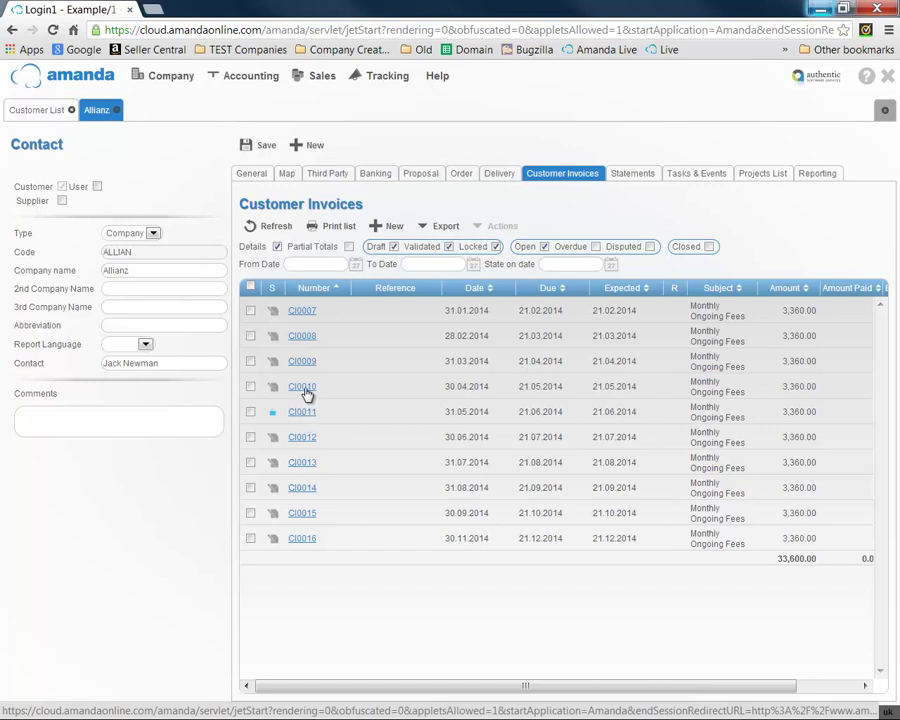
# - Start a new Allianz invoice with subject 'dlfjdflkdsjf', then close it without saving
pyautogui.click(376, 229)
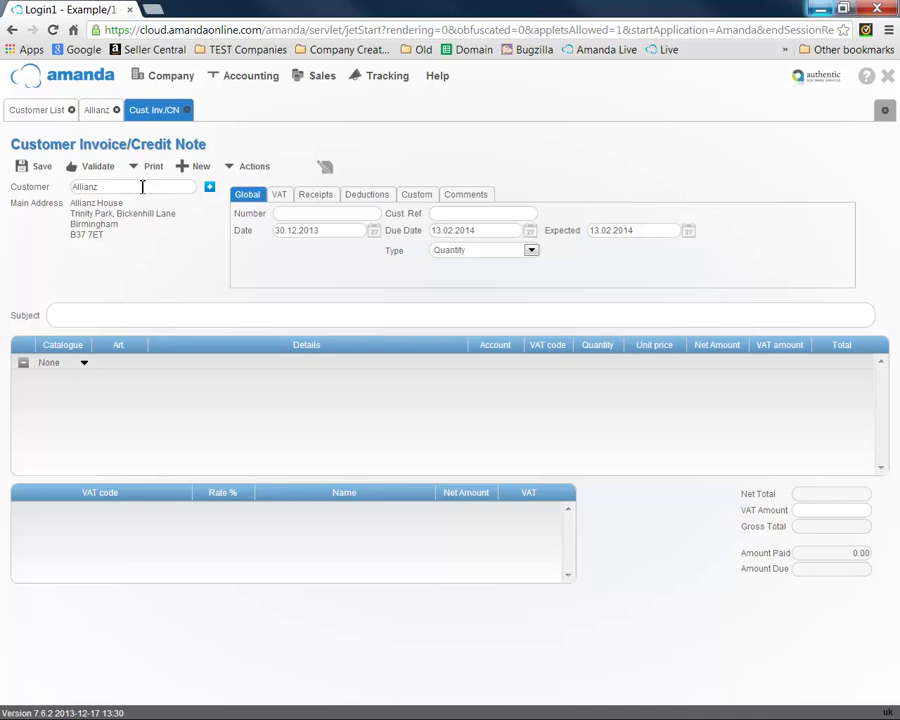
pyautogui.click(176, 311)
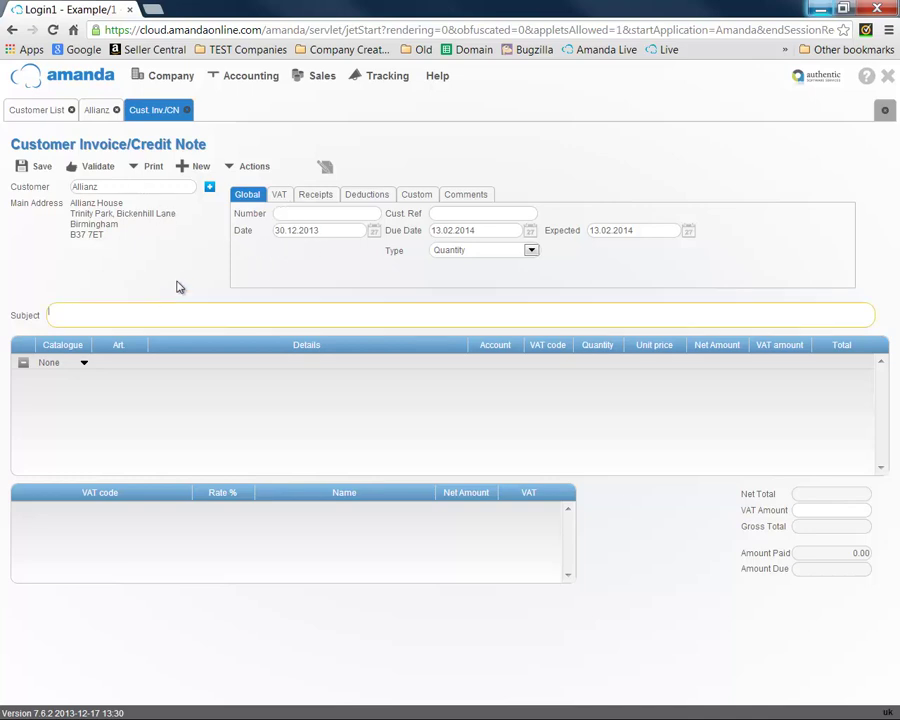
pyautogui.write('dlfjdflkdsjf')
pyautogui.press('Tab')
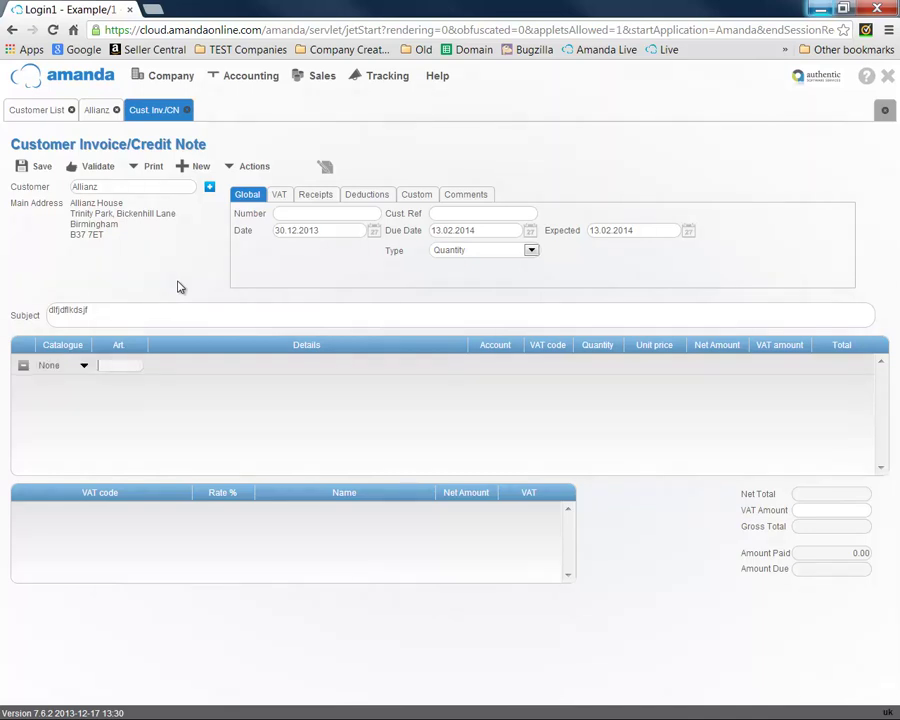
pyautogui.press('Tab')
pyautogui.press('Tab')
pyautogui.press('Escape')
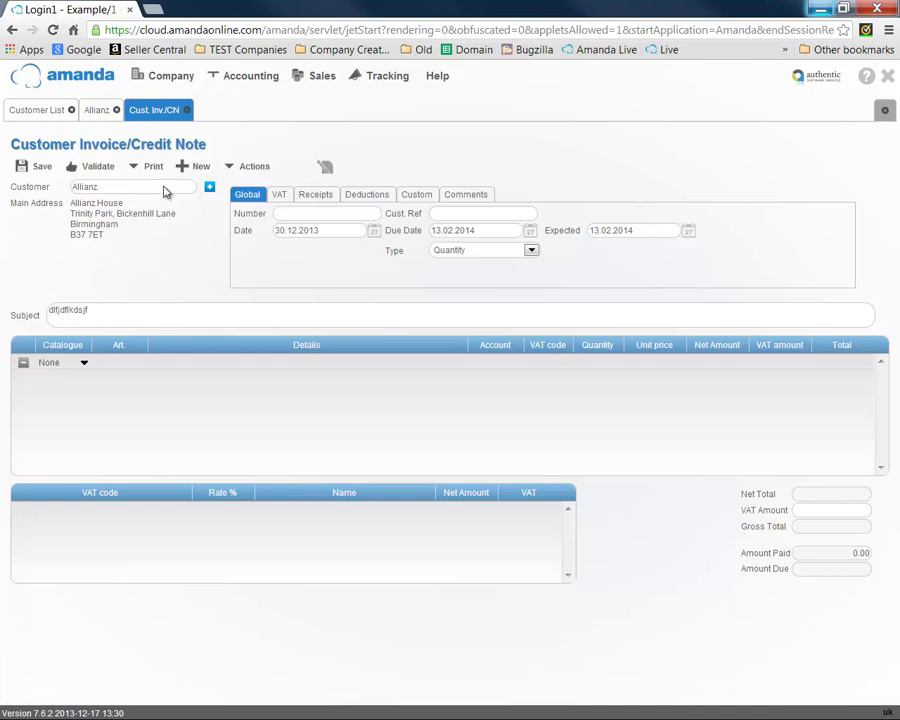
pyautogui.click(186, 110)
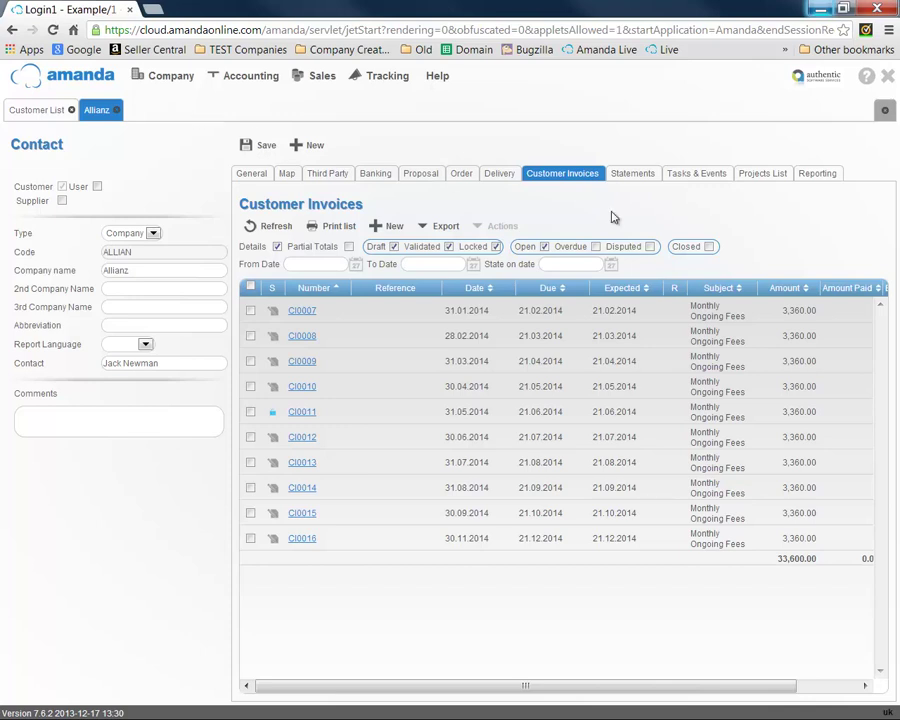
# - Start a new blank contact and mark it as a customer
pyautogui.click(238, 85)
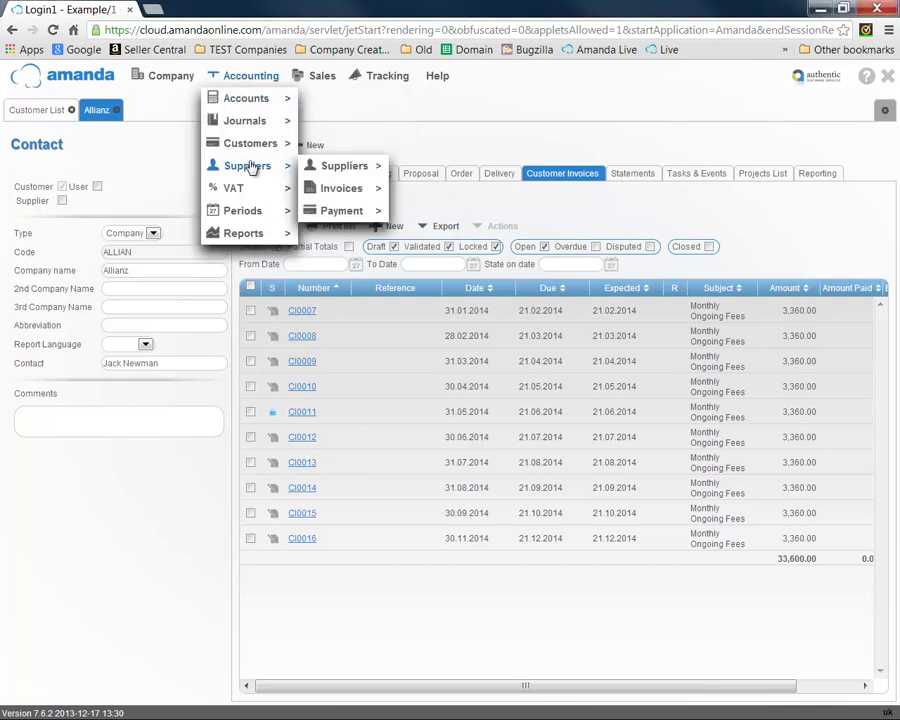
pyautogui.moveTo(292, 143)
pyautogui.moveTo(347, 143)
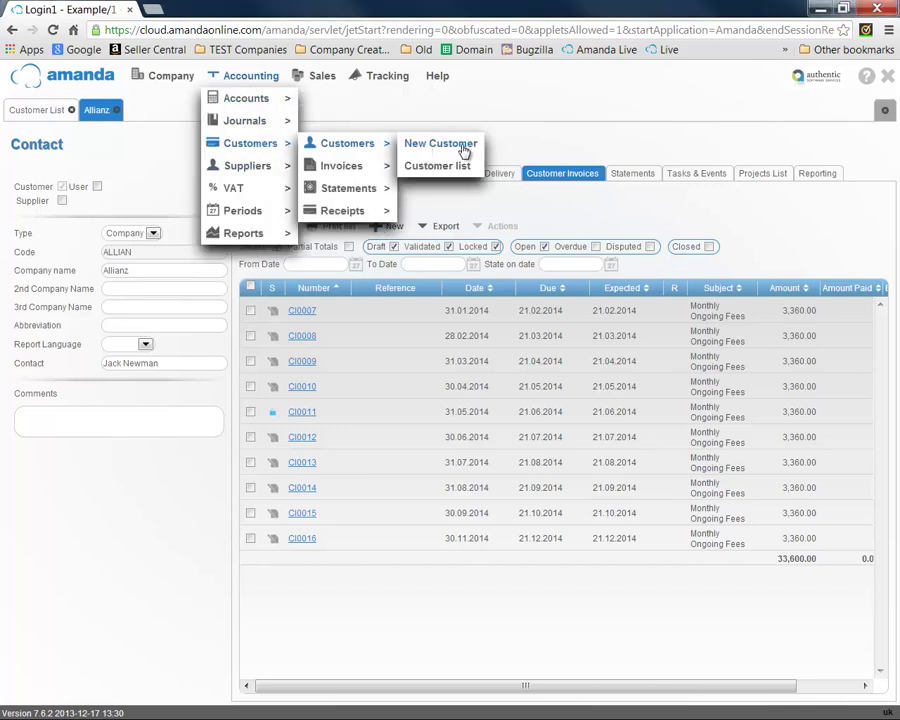
pyautogui.click(535, 128)
pyautogui.click(298, 146)
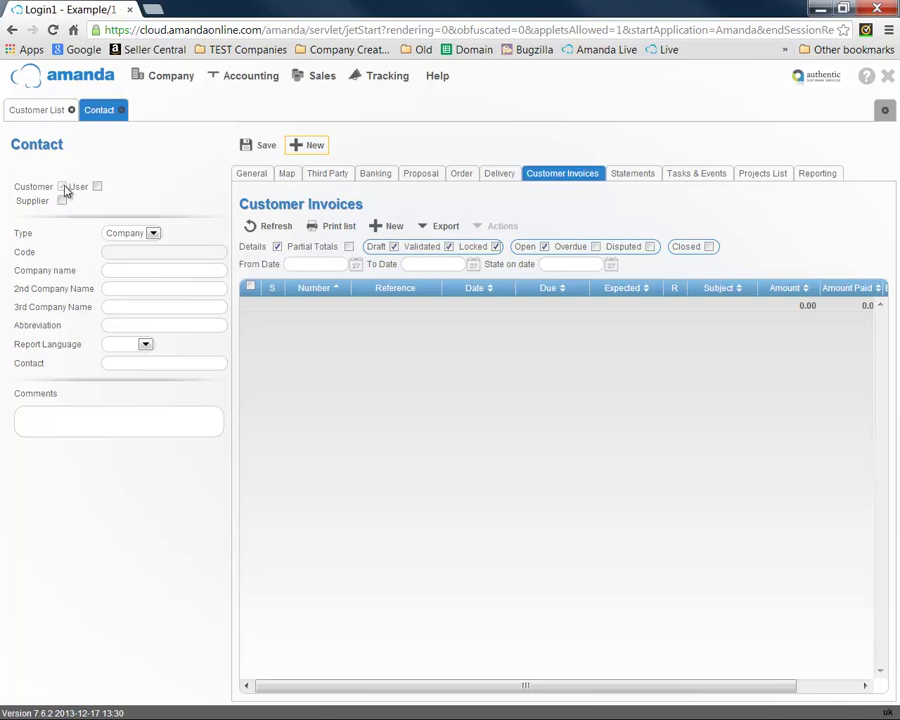
pyautogui.click(63, 187)
# - Open the Customer Batch Invoices screen and the Customer Invoice List
pyautogui.click(255, 82)
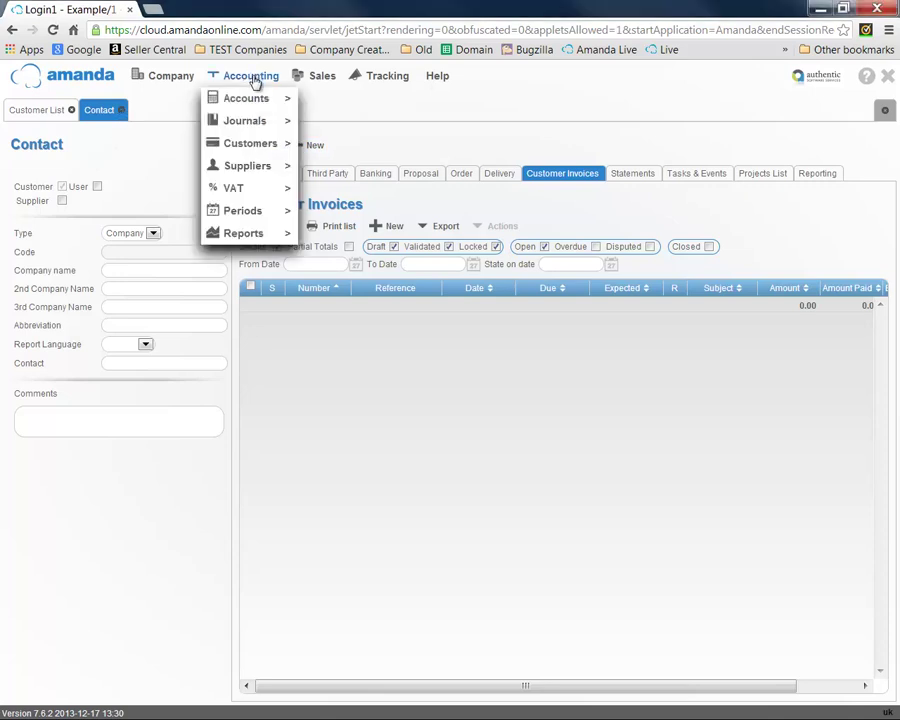
pyautogui.moveTo(262, 146)
pyautogui.moveTo(357, 170)
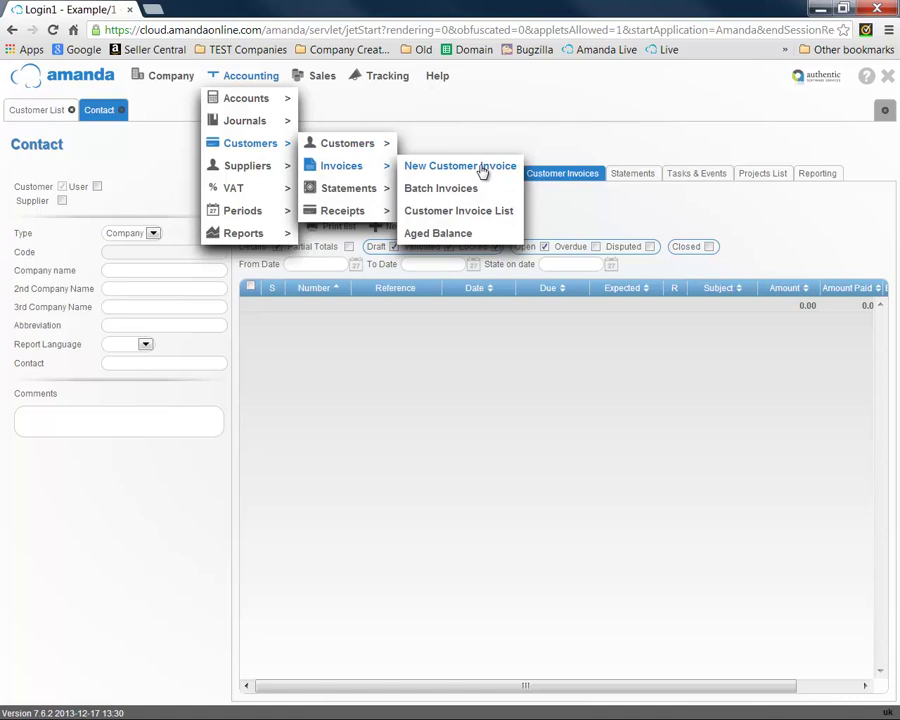
pyautogui.click(441, 188)
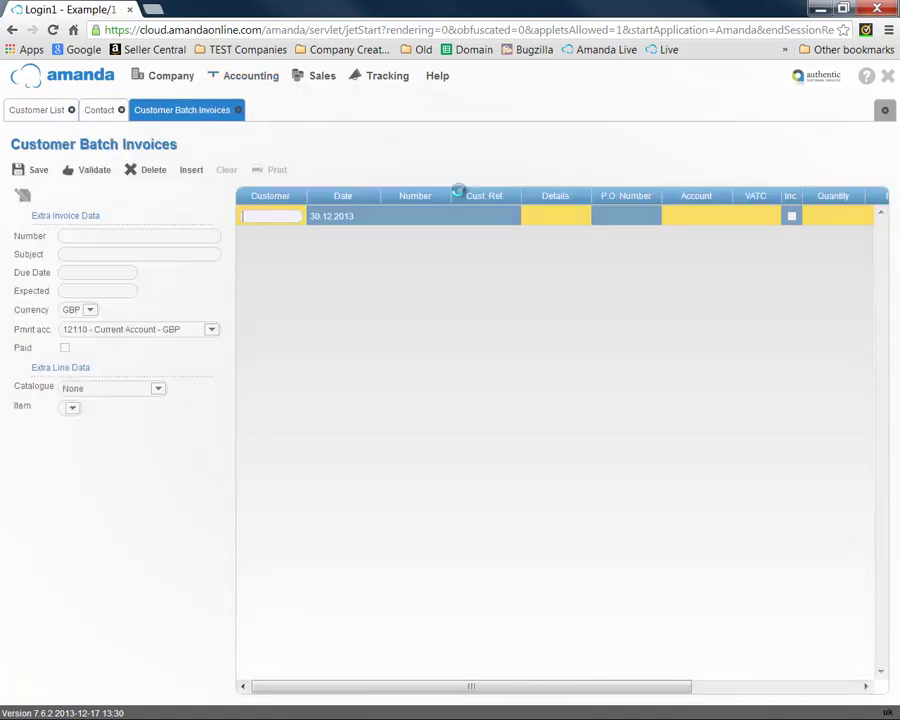
pyautogui.click(270, 80)
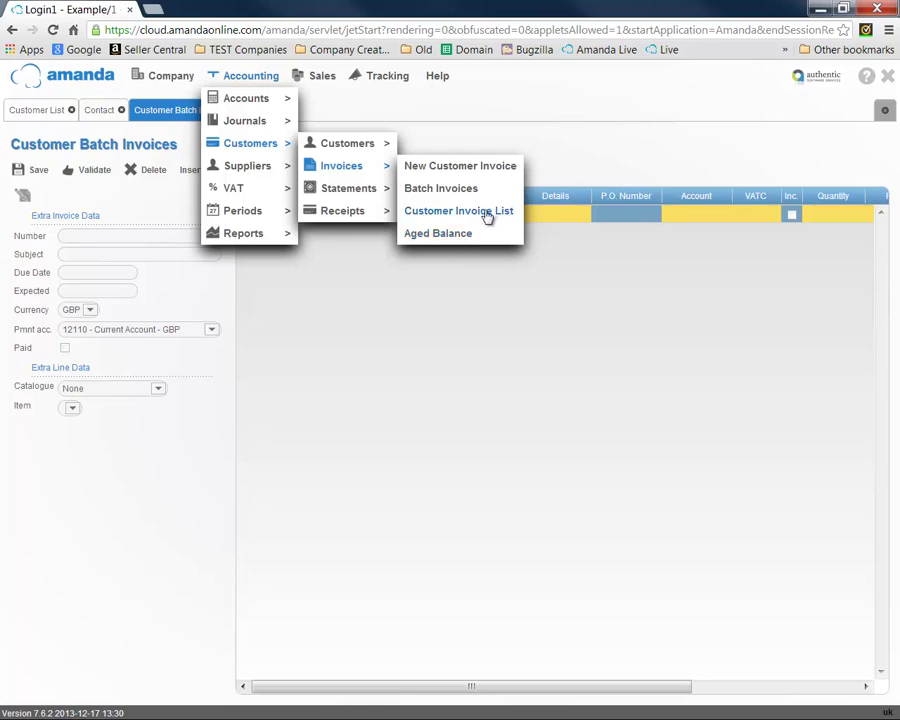
pyautogui.click(488, 217)
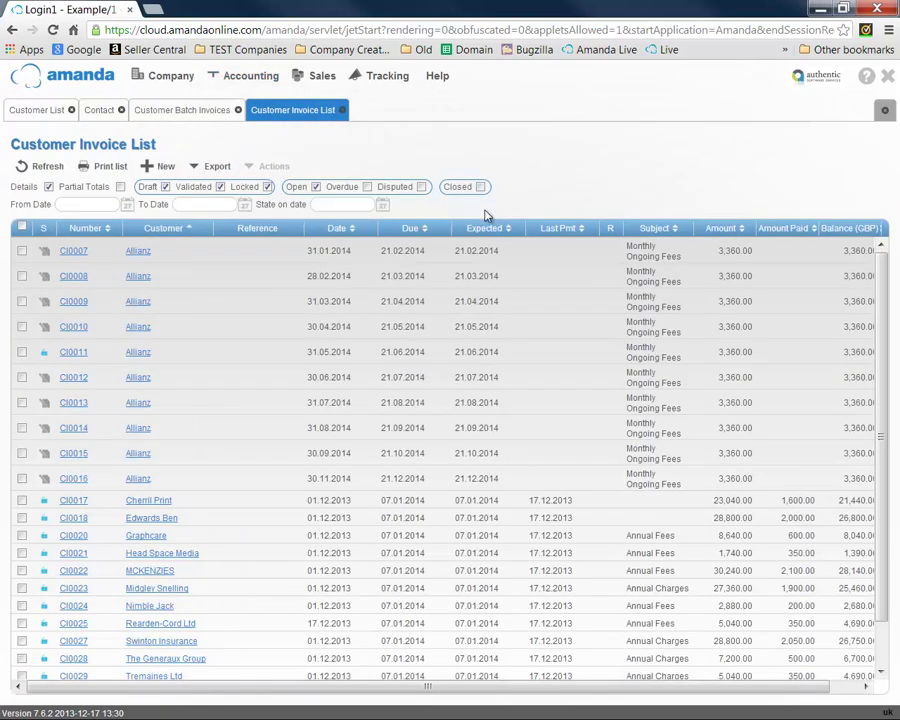
# - Toggle the Closed filter on and off, then hide draft invoices
pyautogui.scroll(-2, 133, 320)
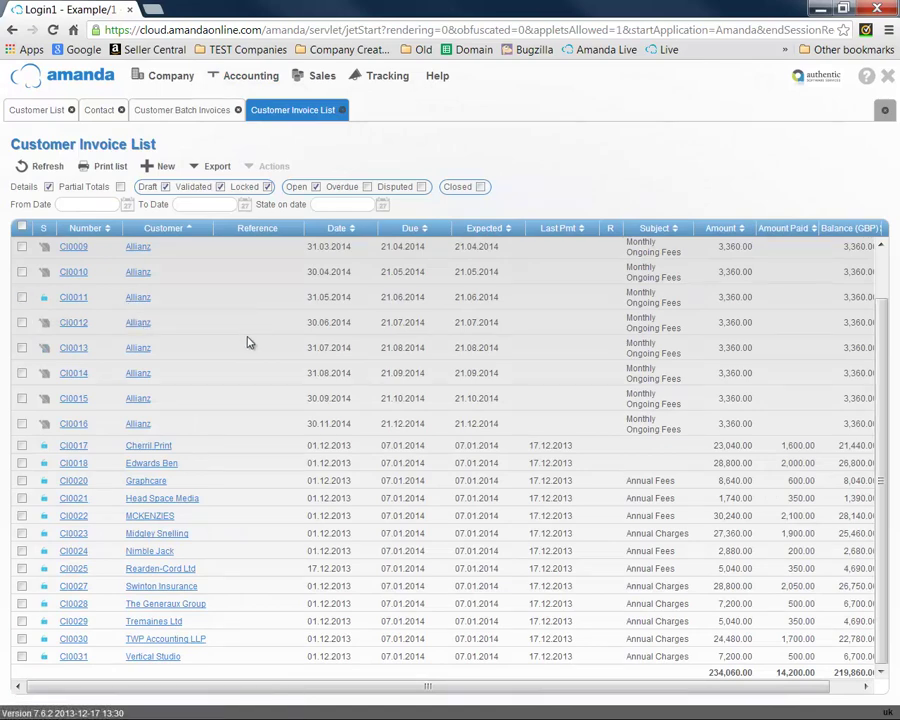
pyautogui.scroll(1, 248, 343)
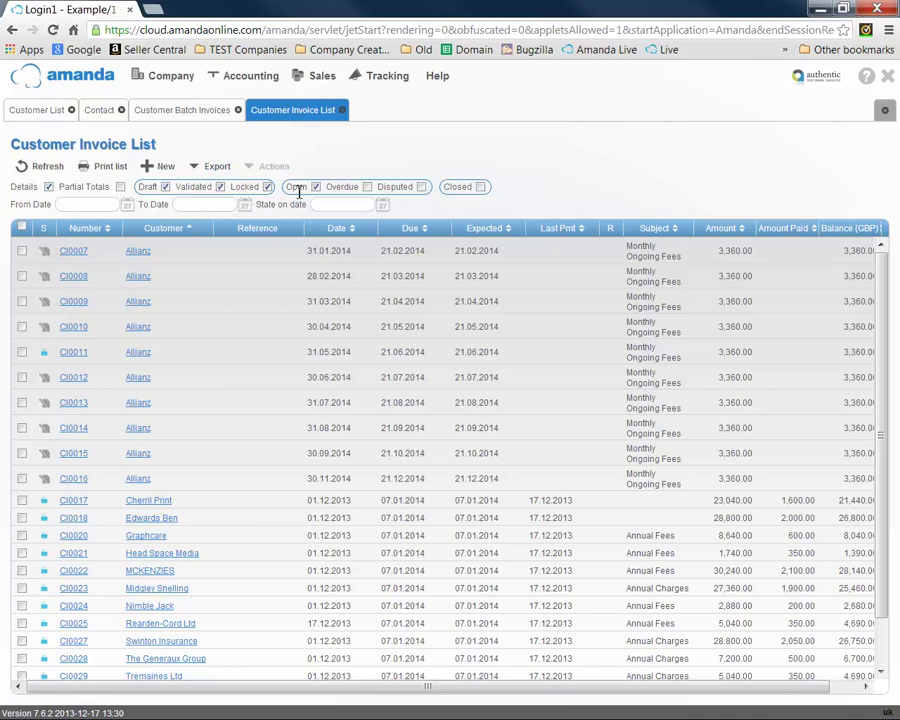
pyautogui.click(480, 187)
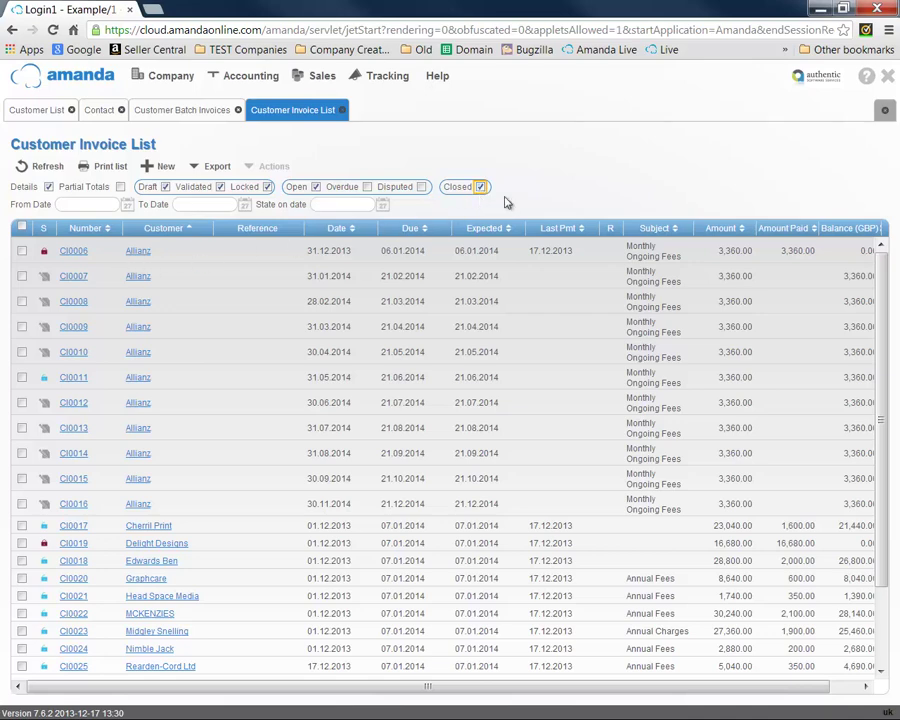
pyautogui.moveTo(44, 256)
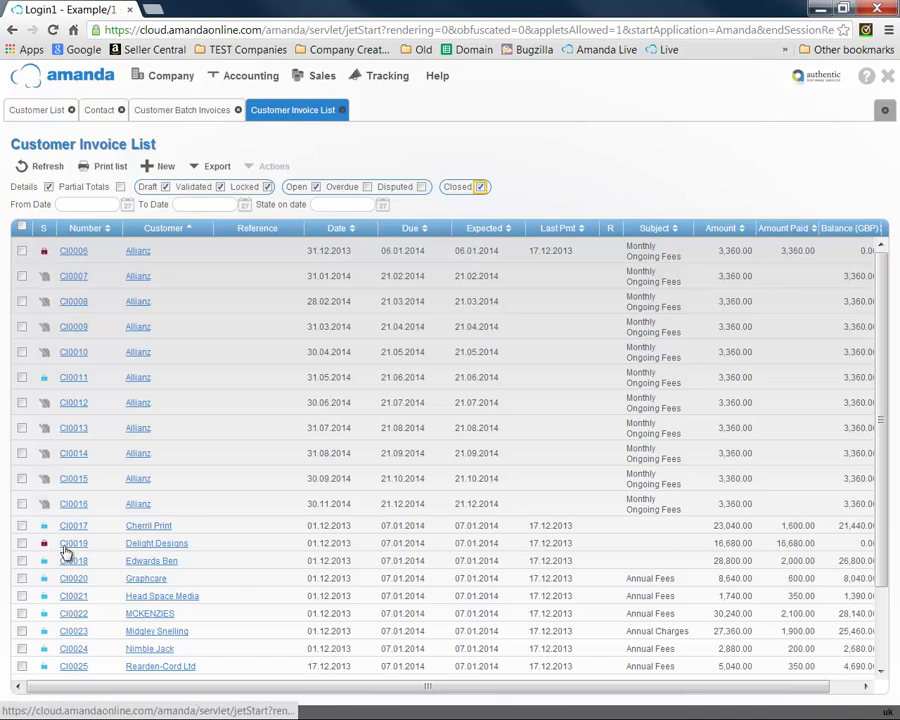
pyautogui.click(481, 187)
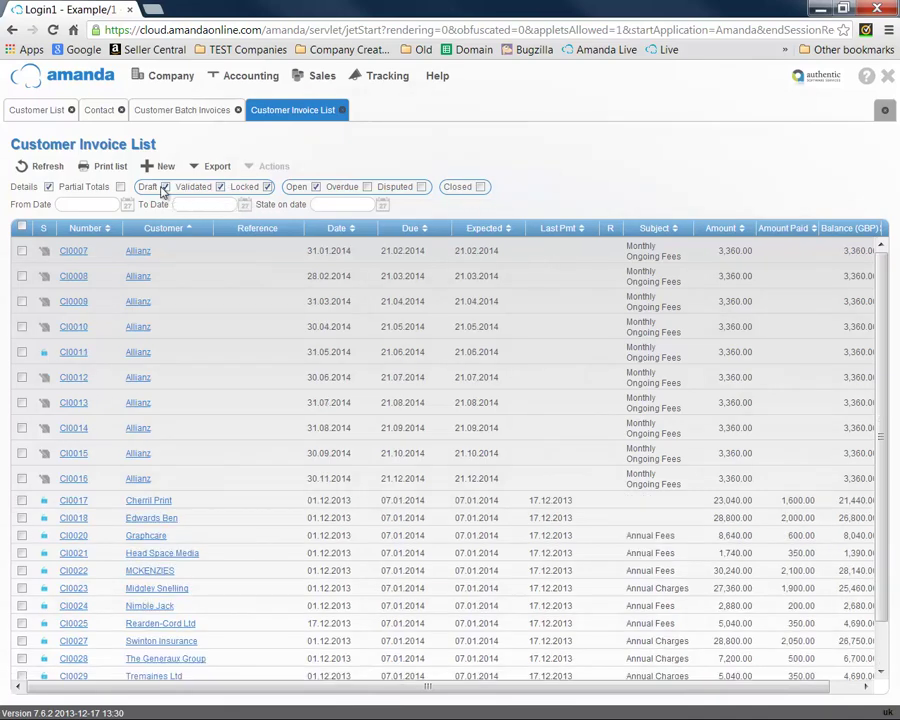
pyautogui.click(165, 187)
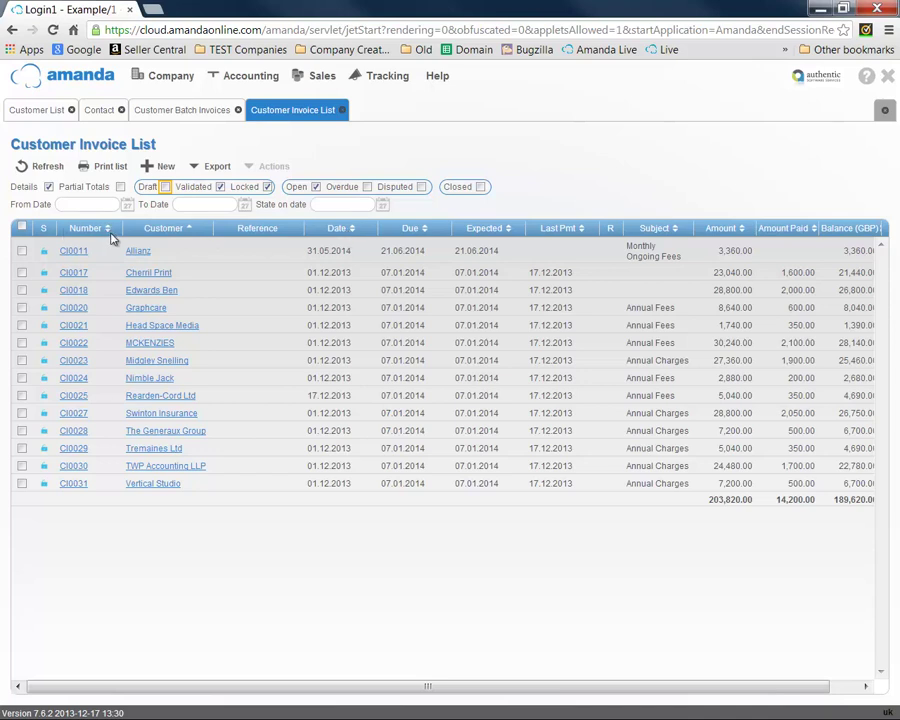
# - Sort the list by customer, then number, then date oldest first, and open Chrome's find bar
pyautogui.click(165, 230)
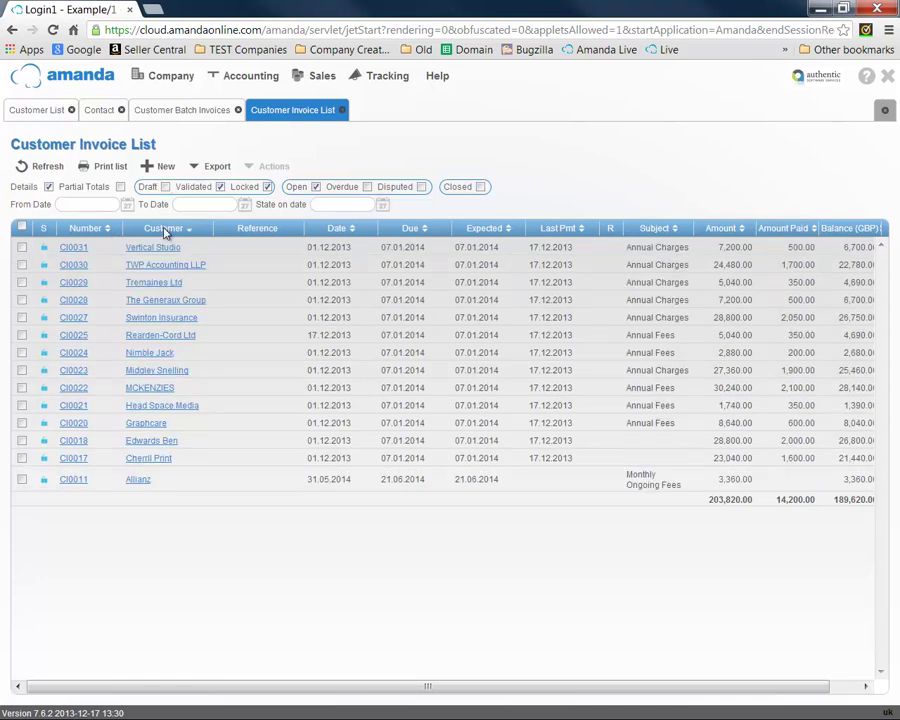
pyautogui.click(88, 228)
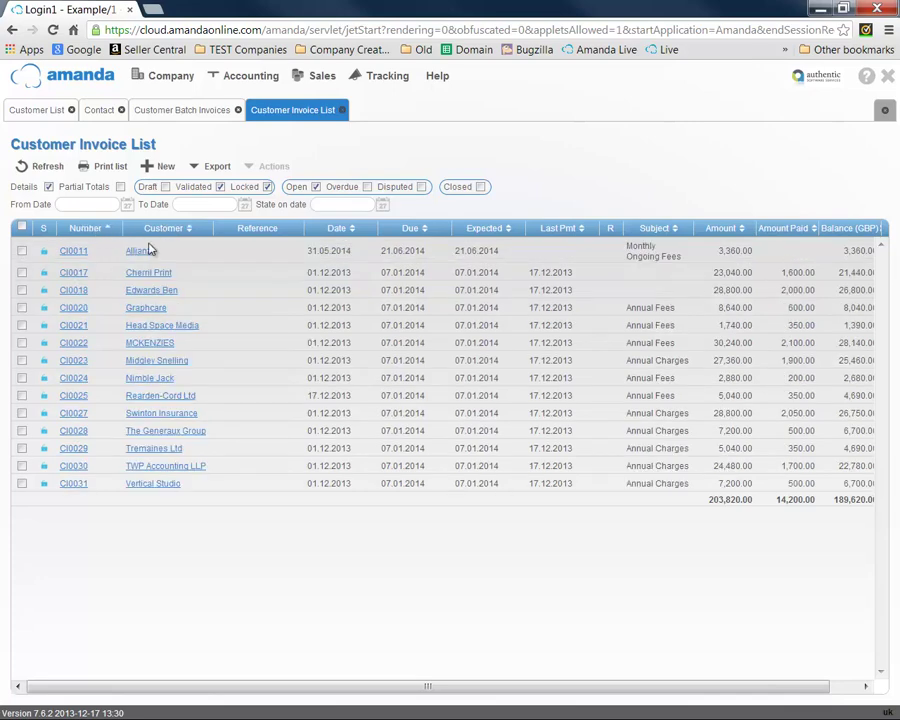
pyautogui.click(325, 232)
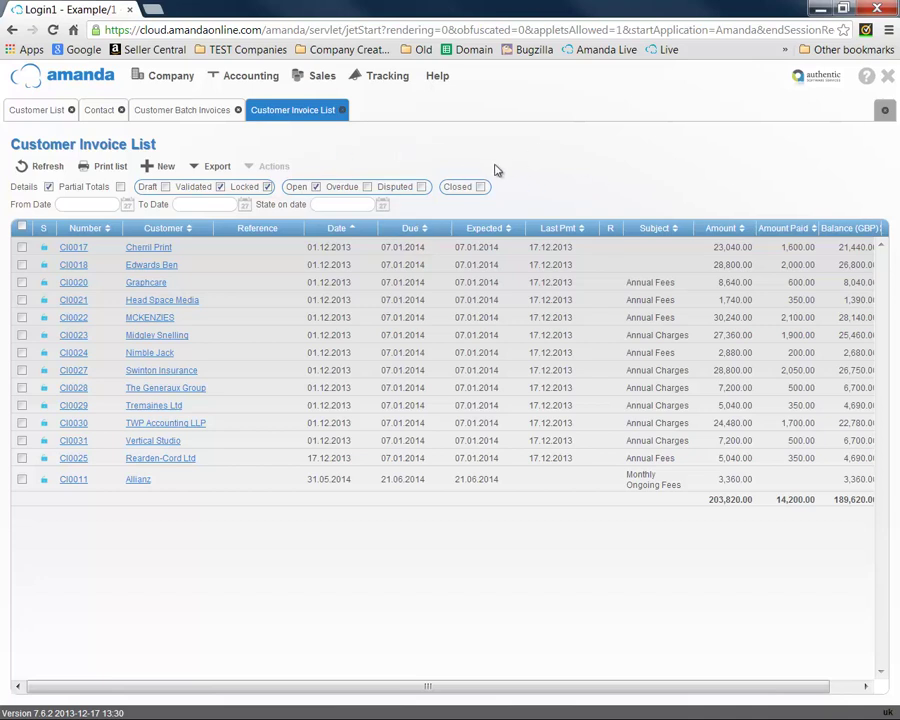
pyautogui.click(888, 31)
pyautogui.click(655, 228)
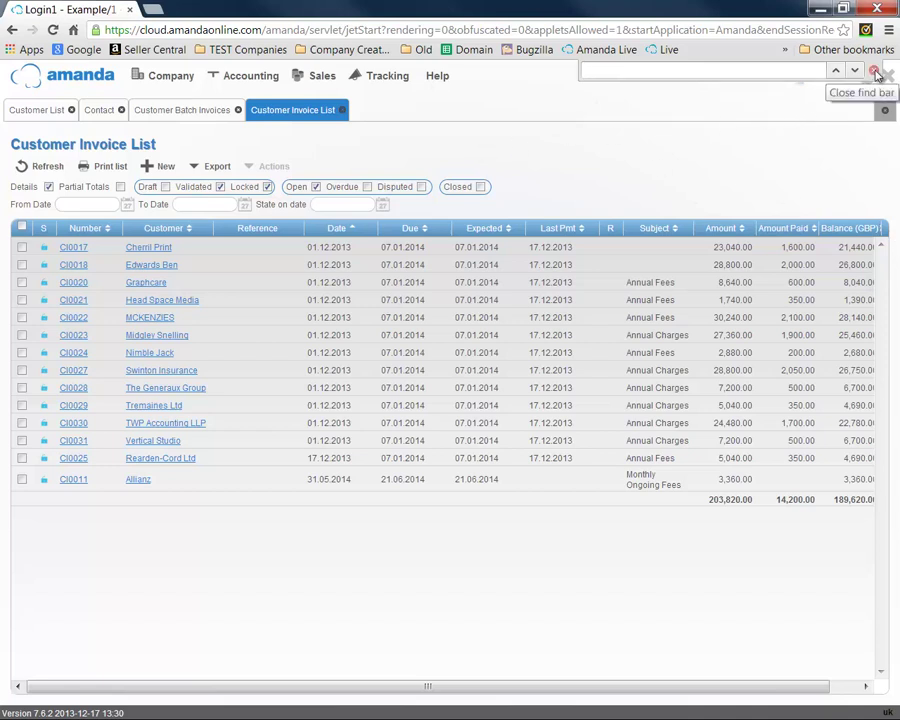
# - Close the find bar and start a new customer receipt
pyautogui.click(876, 75)
pyautogui.click(222, 76)
pyautogui.moveTo(270, 143)
pyautogui.moveTo(370, 192)
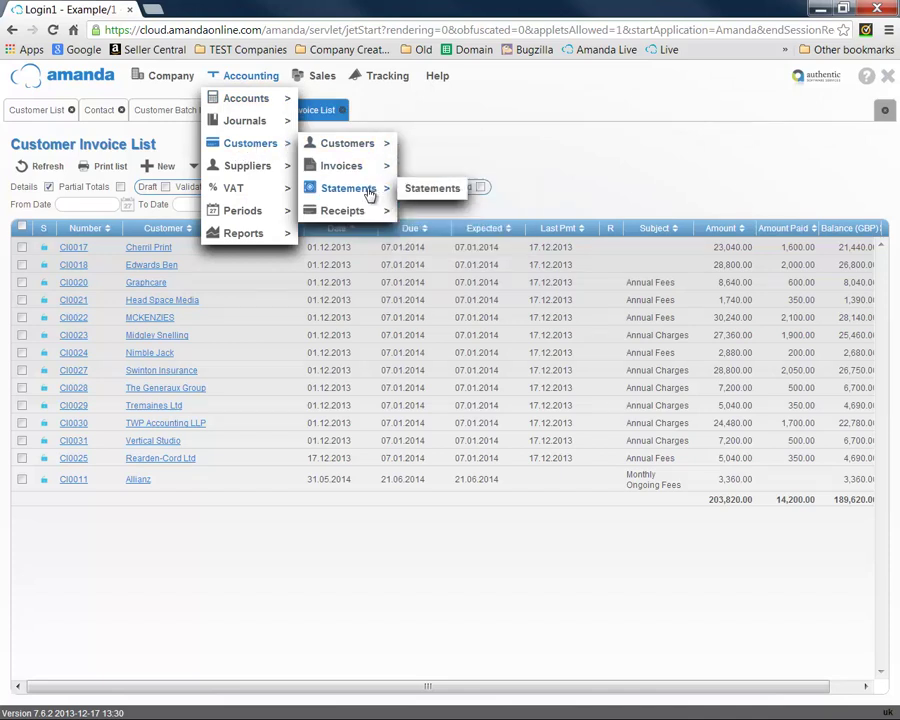
pyautogui.moveTo(383, 215)
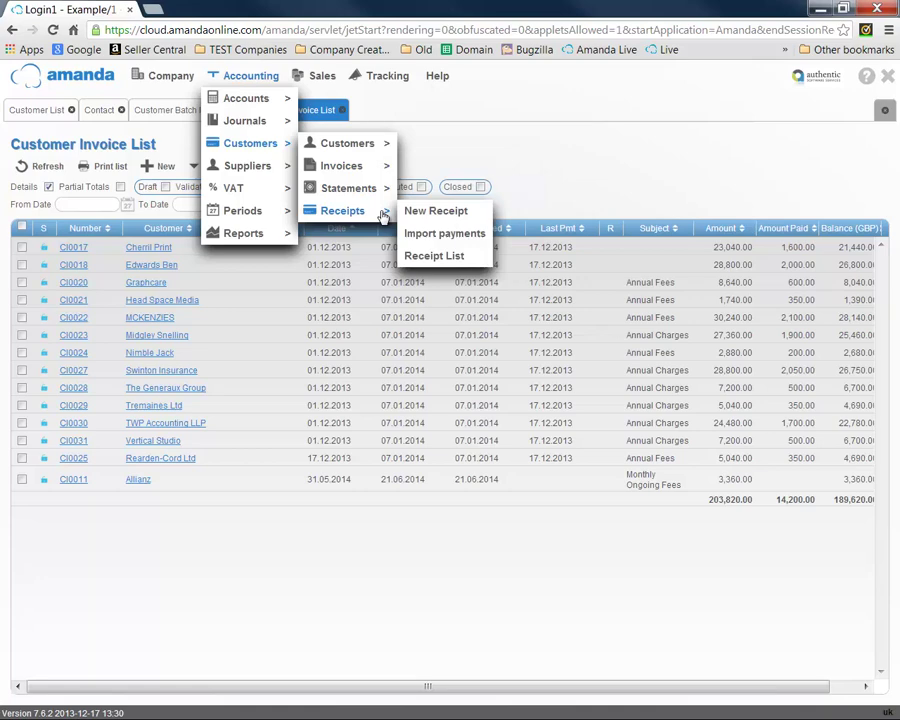
pyautogui.click(437, 211)
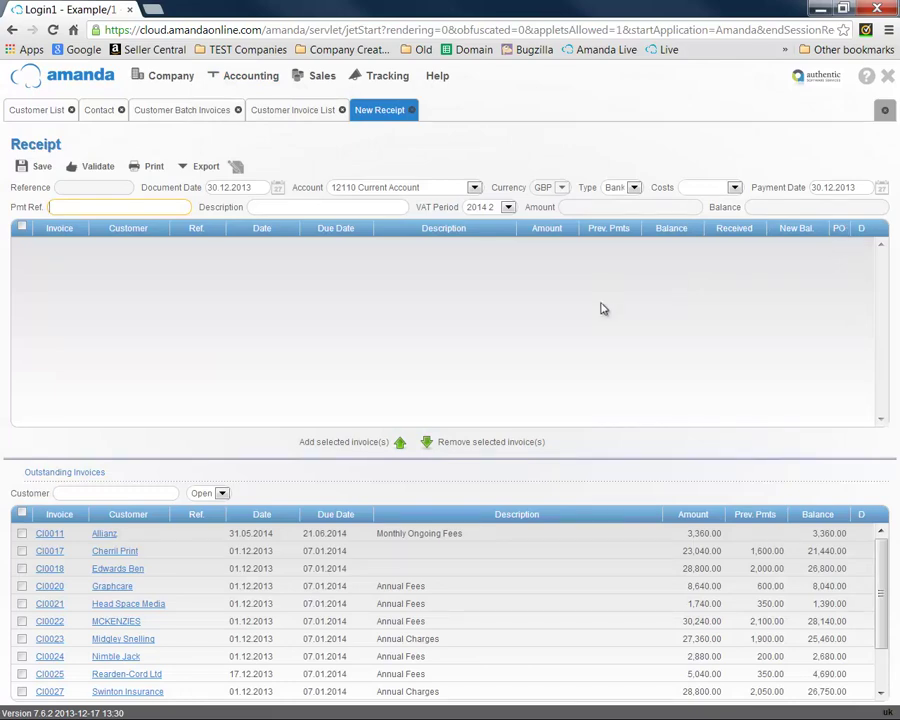
# - Add invoices CI0011, CI0017 and CI0018 to the 51,600.00 receipt, then return to the invoice list
pyautogui.moveTo(882, 559); pyautogui.dragTo(886, 592)
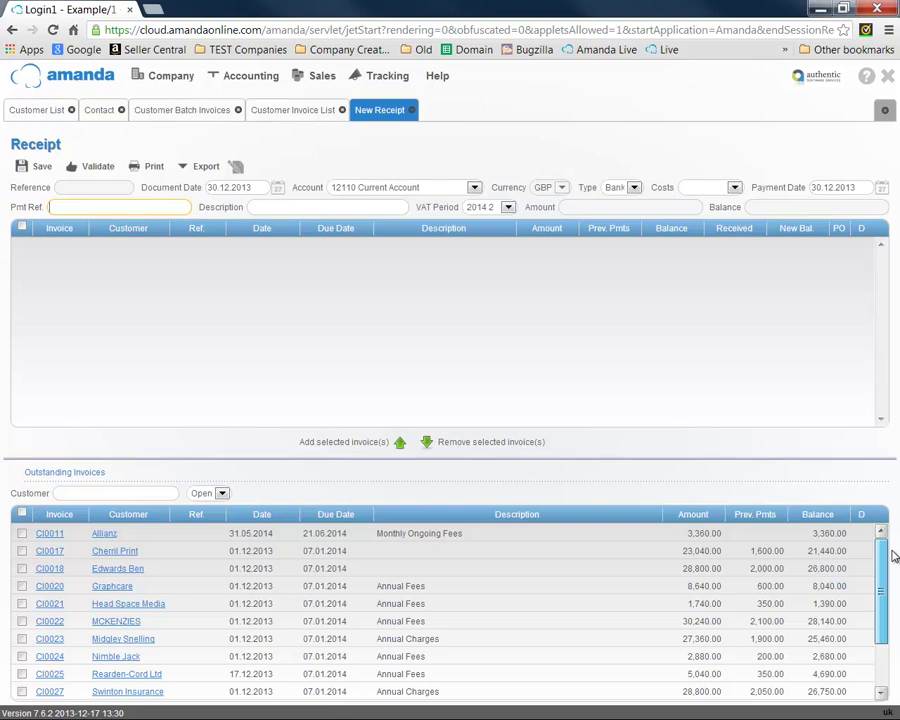
pyautogui.click(22, 534)
pyautogui.click(22, 552)
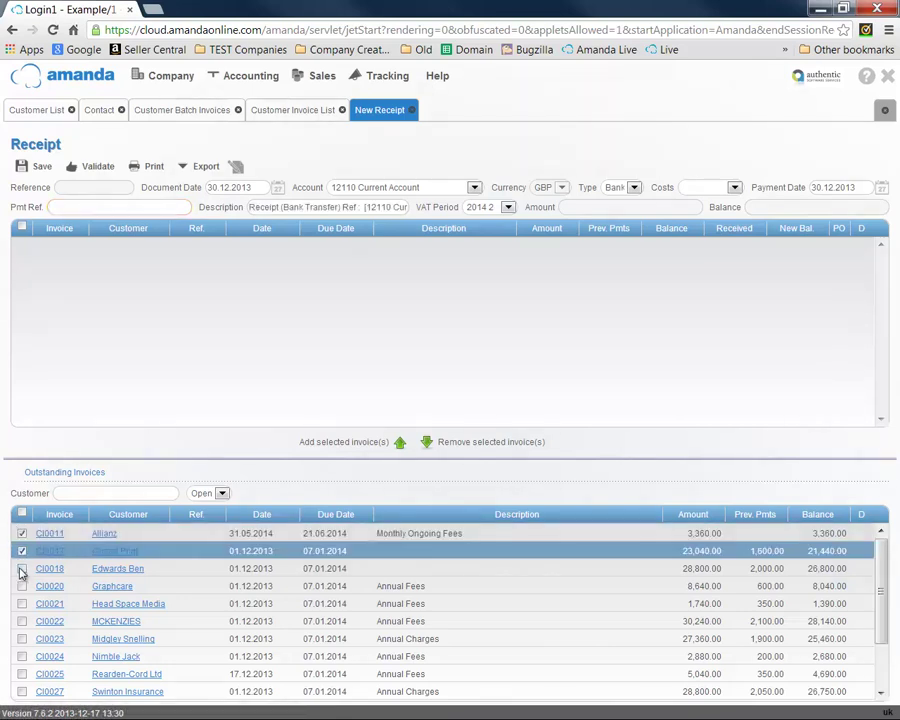
pyautogui.click(22, 568)
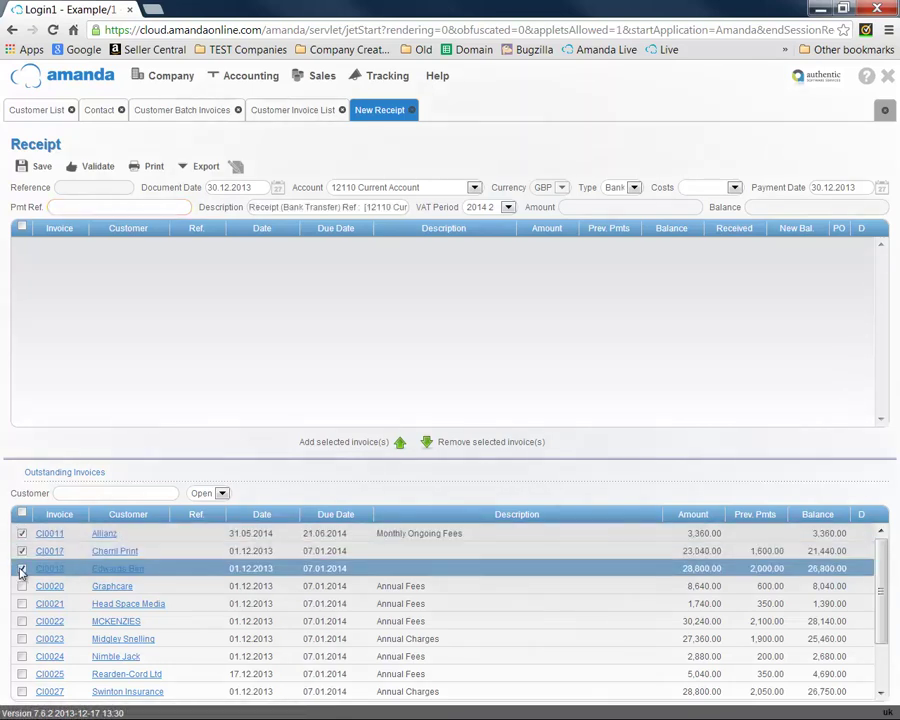
pyautogui.click(398, 443)
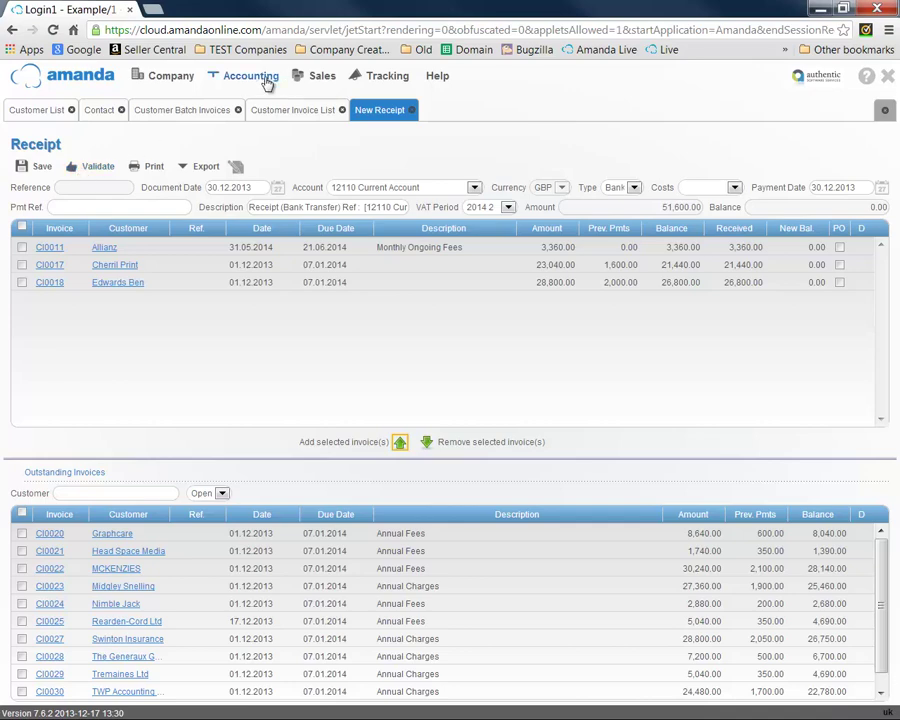
pyautogui.click(272, 108)
# - Add a 2,000.00 receipt line to invoice CI0018 and save it
pyautogui.click(72, 265)
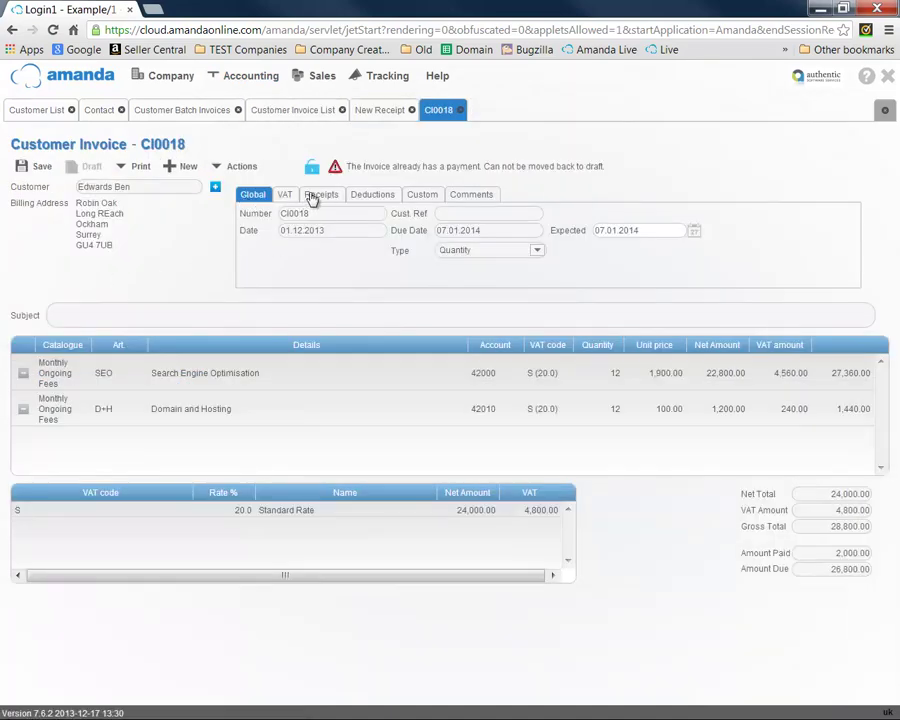
pyautogui.click(311, 196)
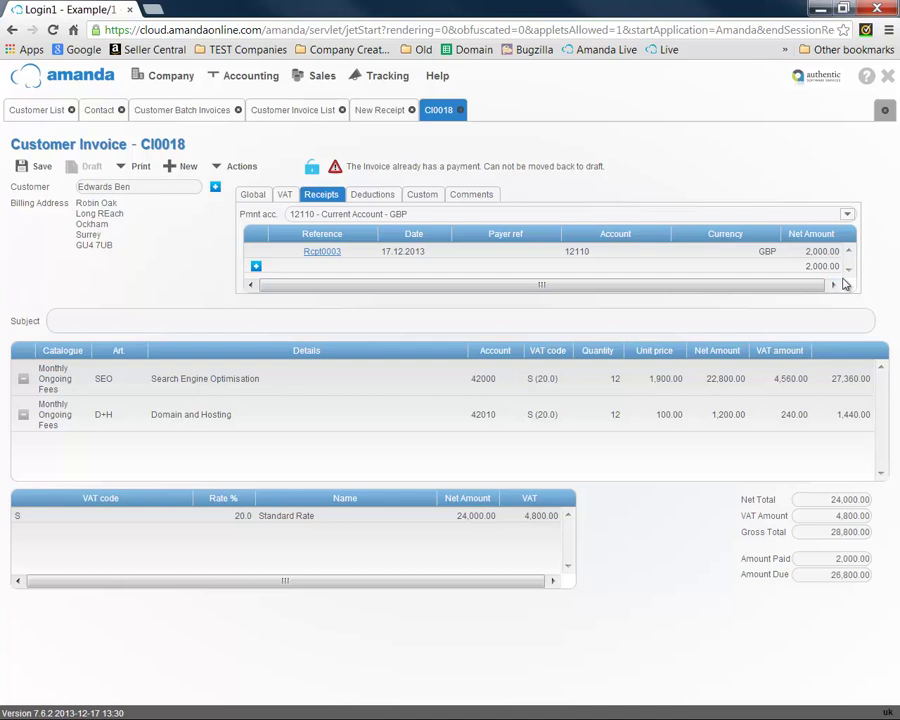
pyautogui.click(257, 269)
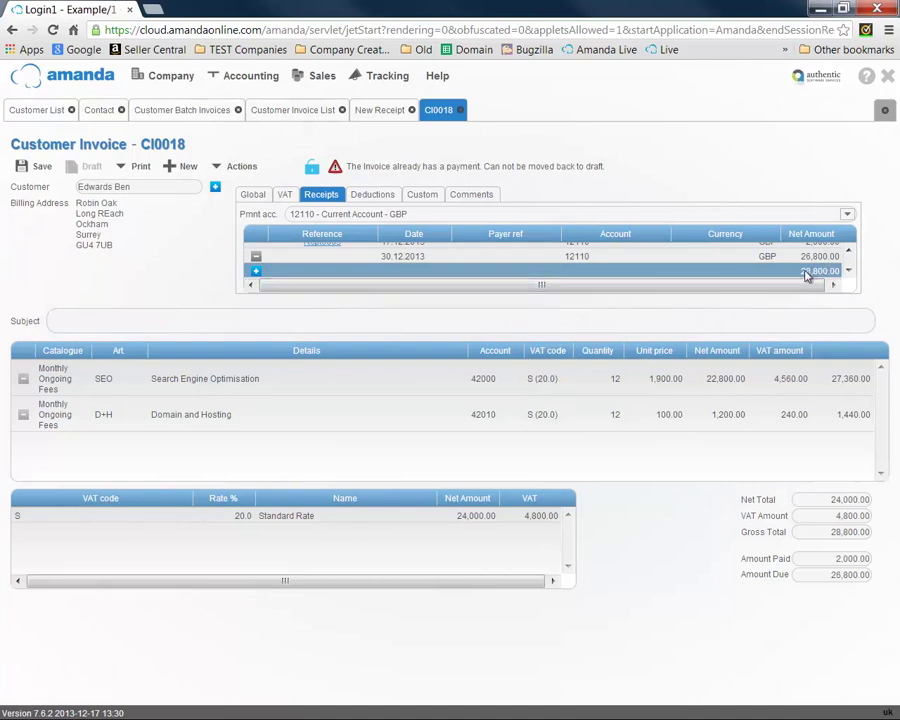
pyautogui.click(815, 257)
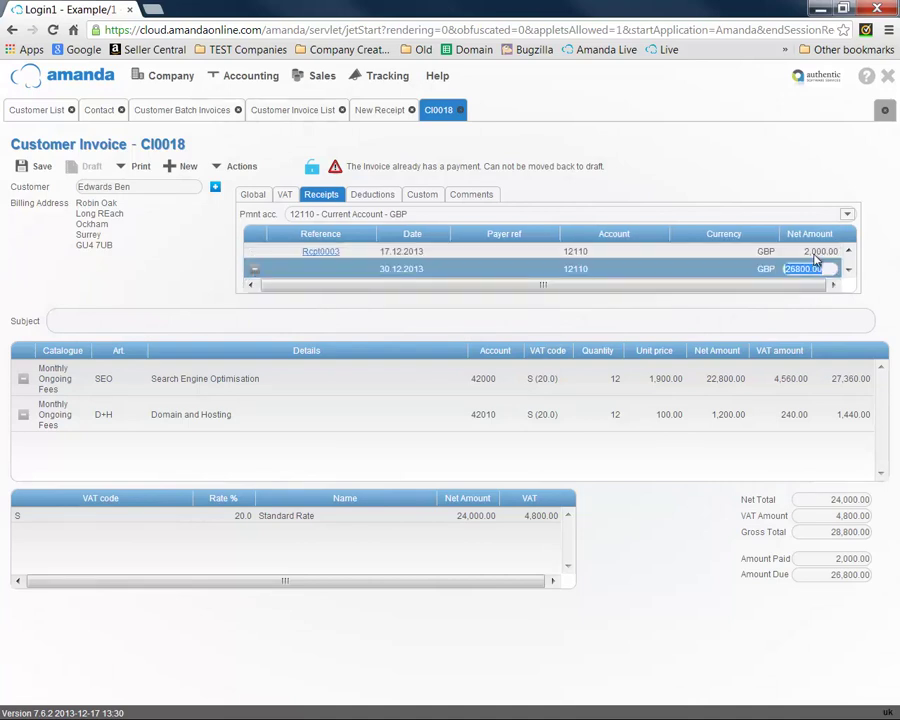
pyautogui.write('2000')
pyautogui.click(40, 168)
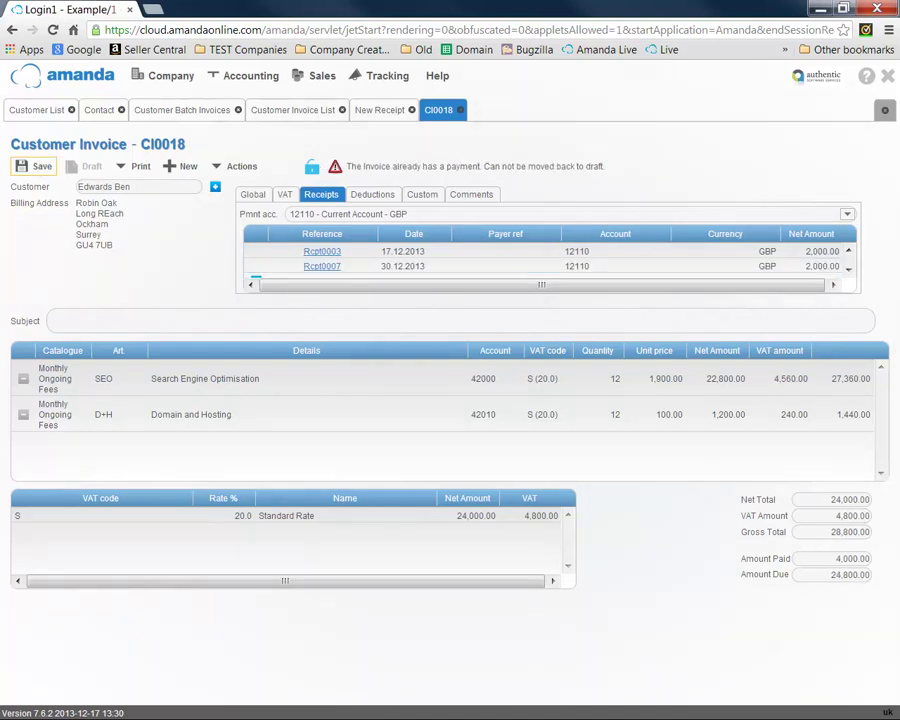
# - Browse the Accounting functions menu
pyautogui.click(244, 75)
pyautogui.moveTo(246, 172)
pyautogui.moveTo(347, 173)
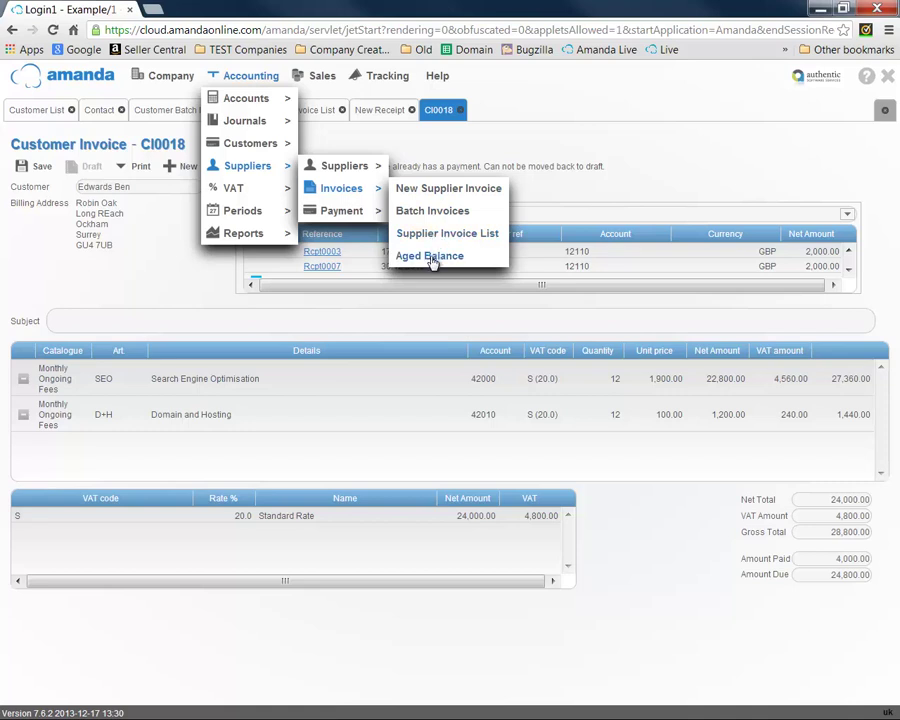
# - Open the VAT Periods list from Accounting > VAT
pyautogui.moveTo(352, 218)
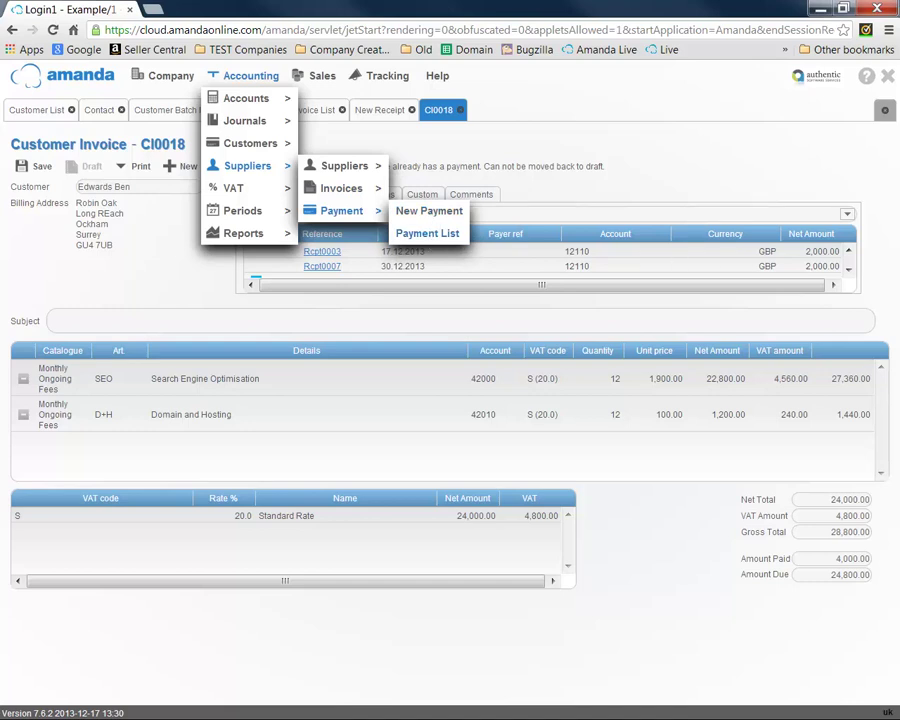
pyautogui.click(239, 83)
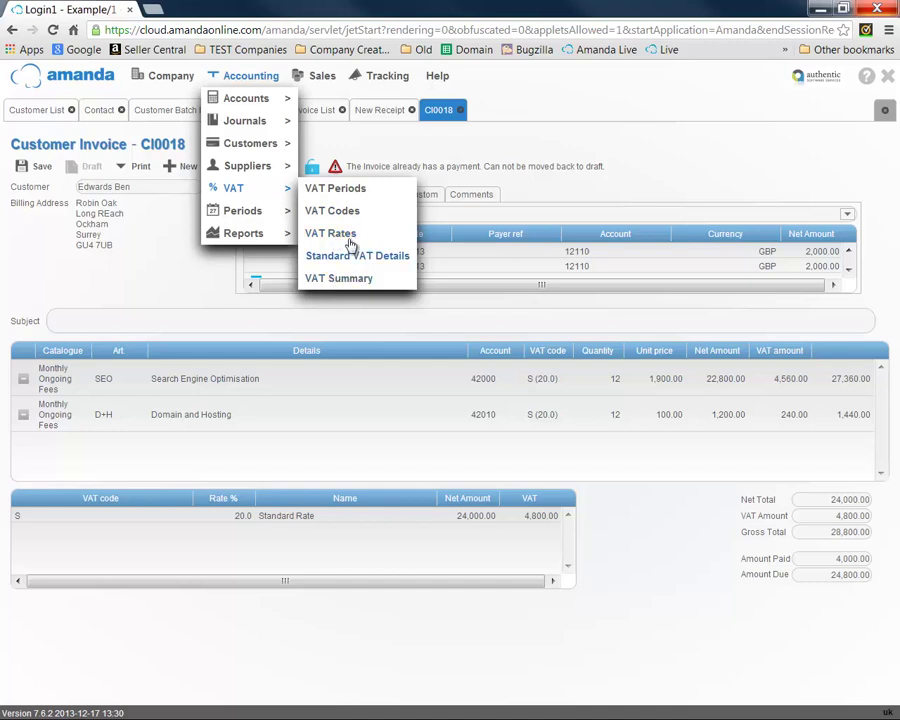
pyautogui.click(347, 190)
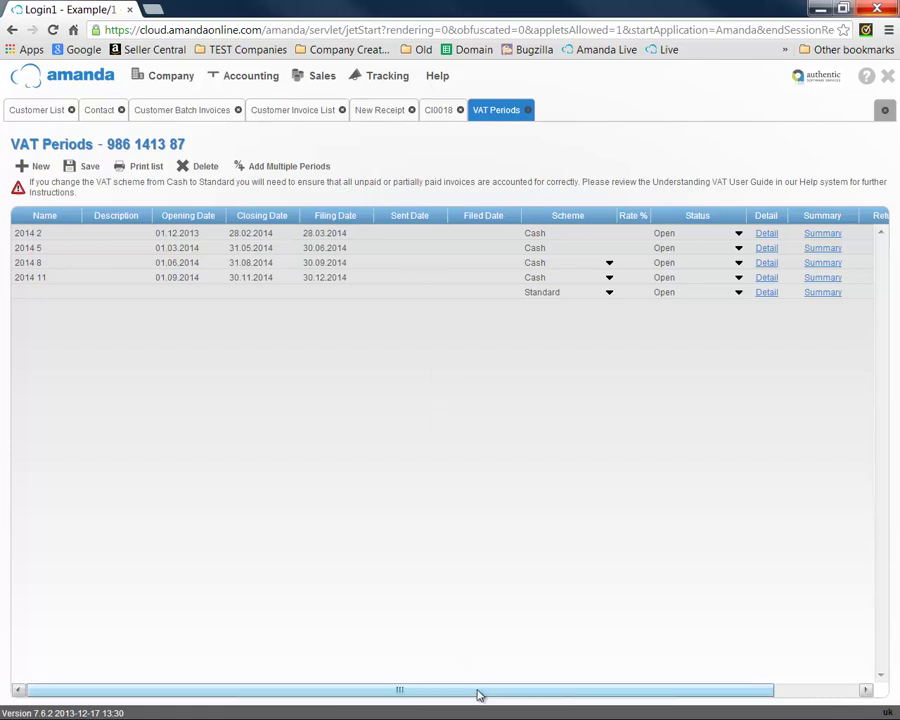
# - Download and keep the VAT return PDF for 01.12.2013–28.02.2014, then open it
pyautogui.moveTo(476, 690); pyautogui.dragTo(544, 690)
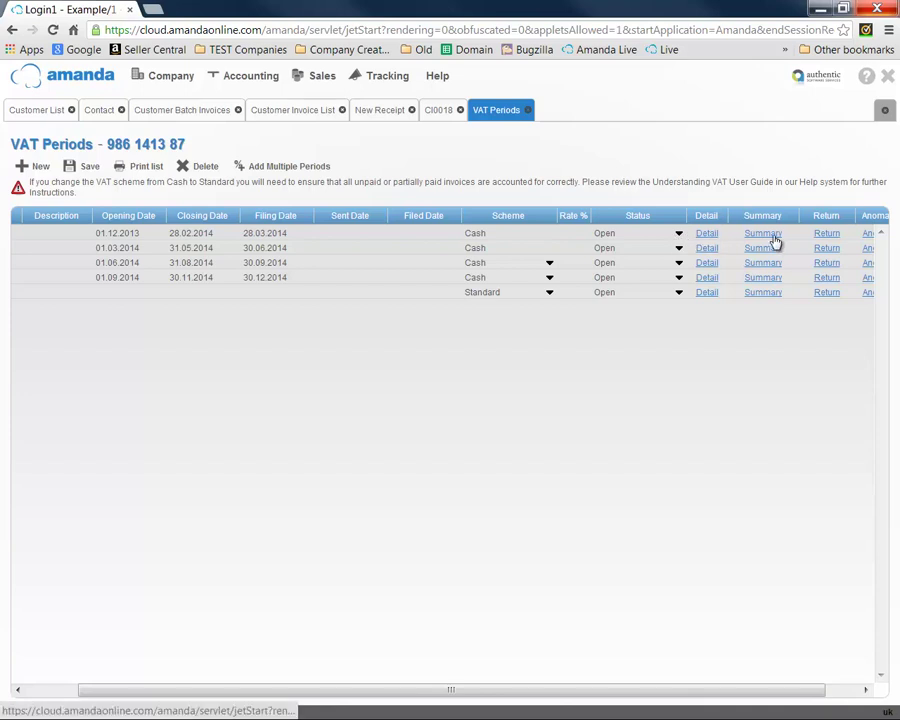
pyautogui.click(827, 236)
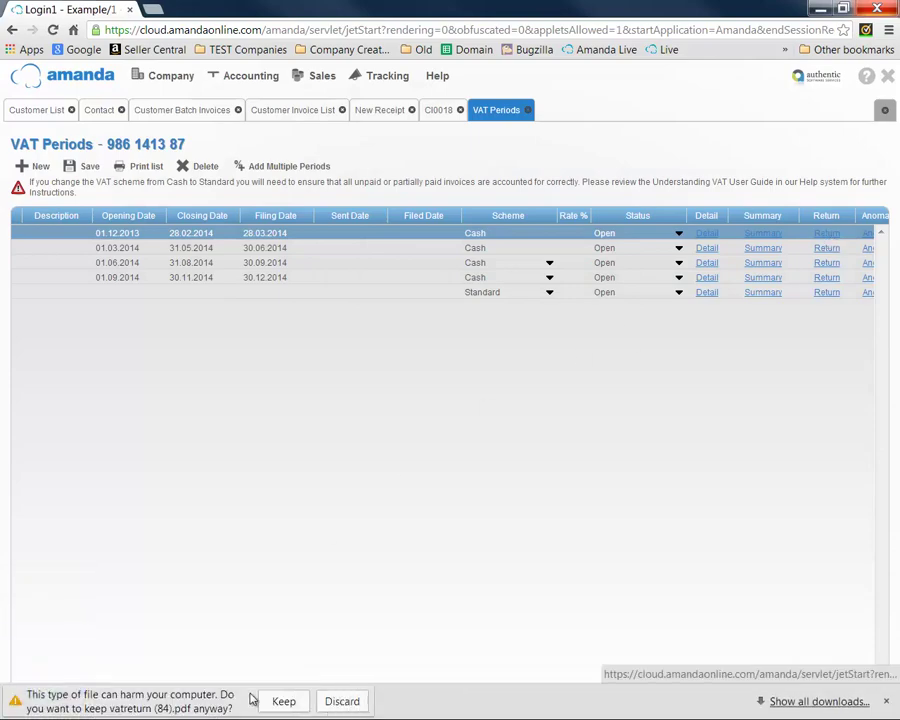
pyautogui.click(283, 701)
pyautogui.click(91, 705)
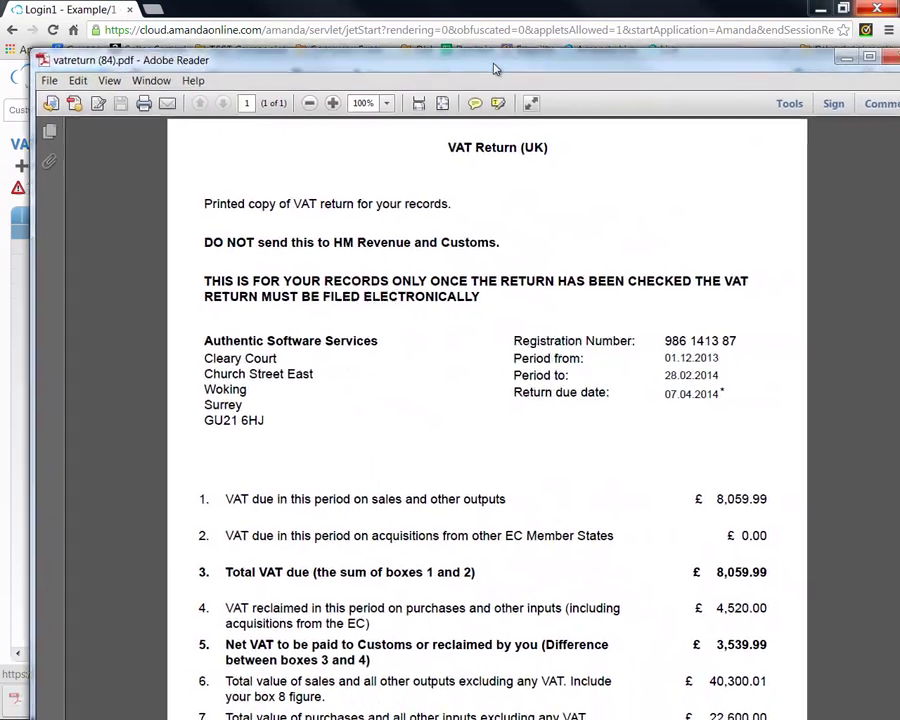
# - Scroll through the VAT return boxes 1–9 in Adobe Reader, then close it
pyautogui.scroll(-2, 660, 198)
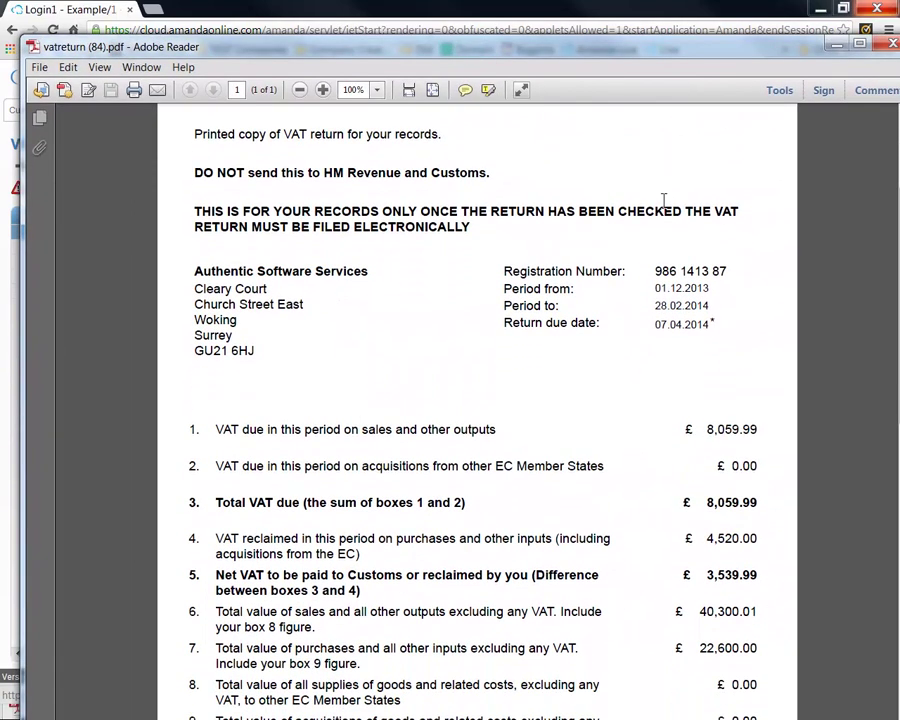
pyautogui.scroll(-2, 663, 201)
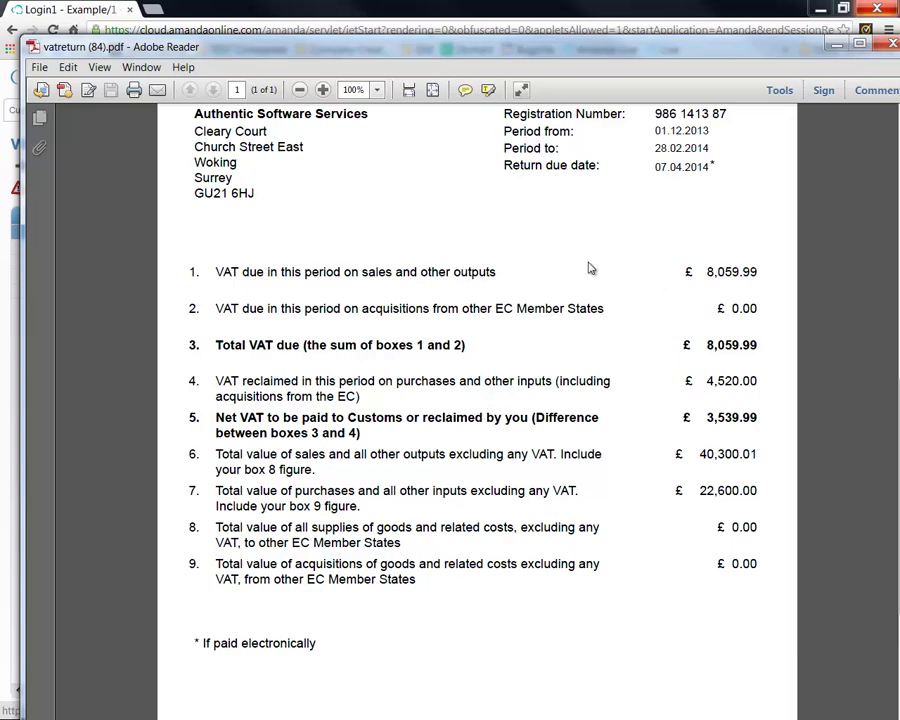
pyautogui.click(891, 44)
pyautogui.moveTo(240, 80)
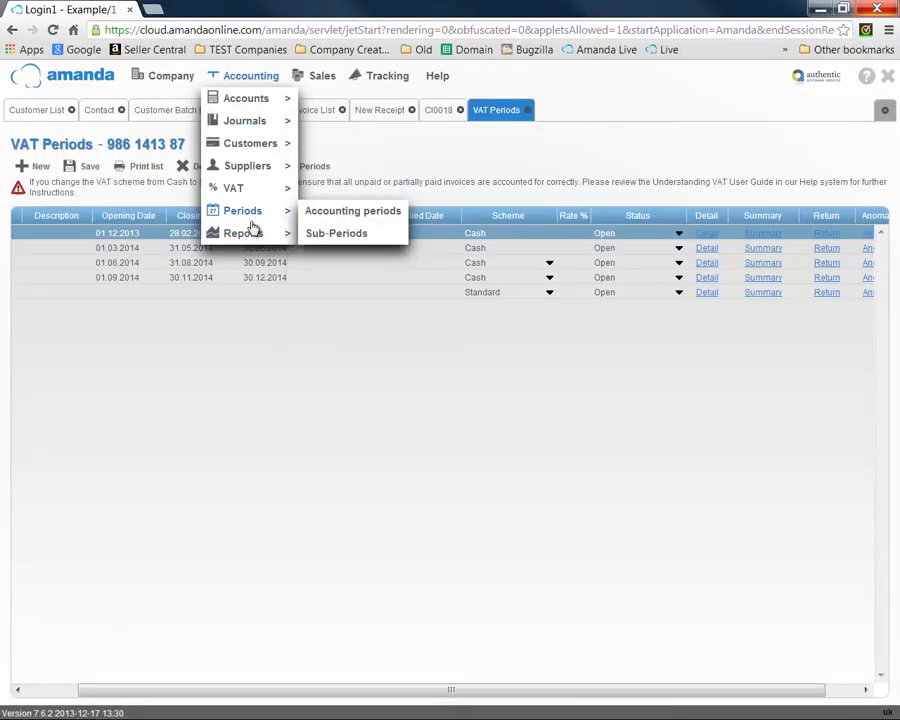
# - Open Profit and Loss with accounts and numbers shown, then drill into account 41010
pyautogui.moveTo(250, 237)
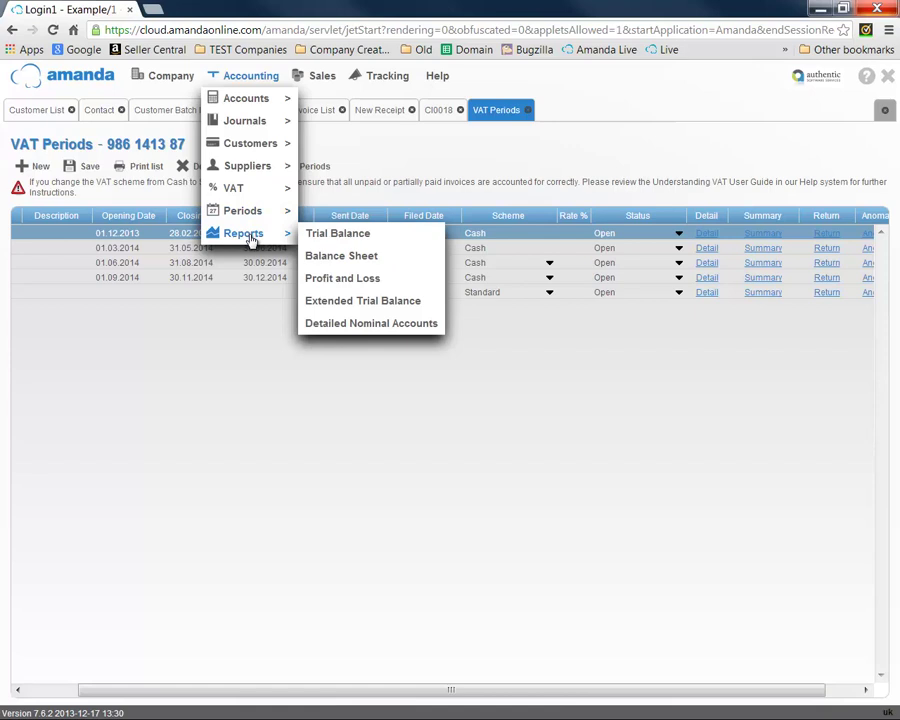
pyautogui.click(328, 280)
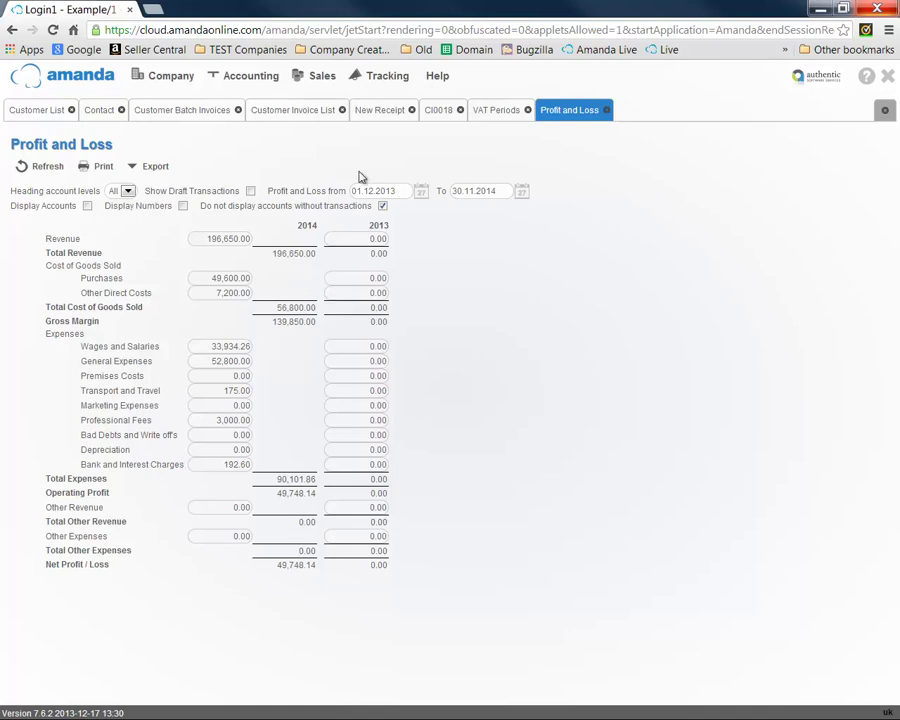
pyautogui.click(87, 205)
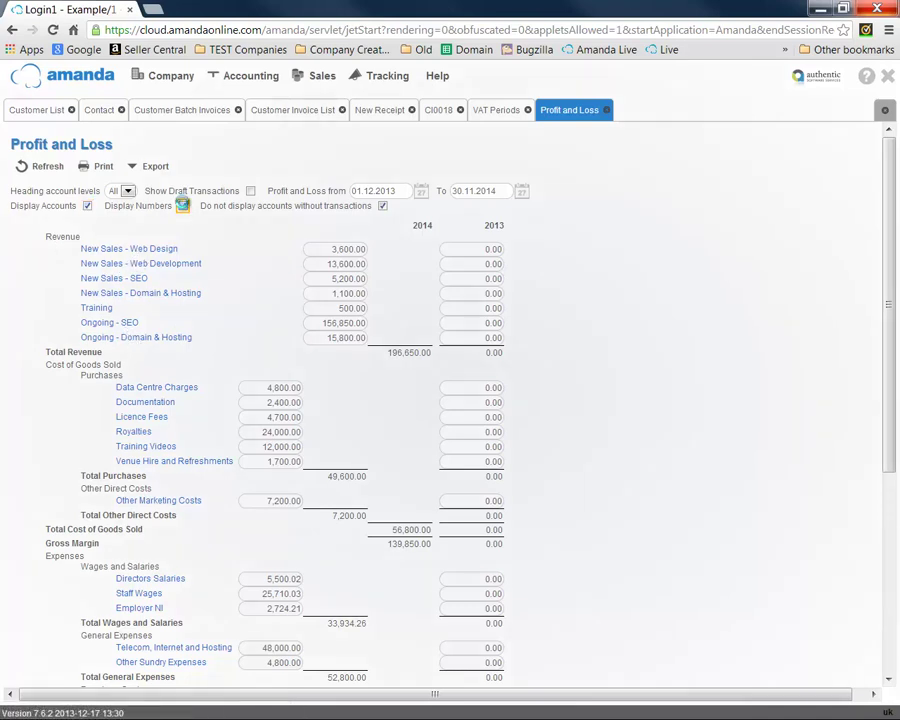
pyautogui.click(182, 205)
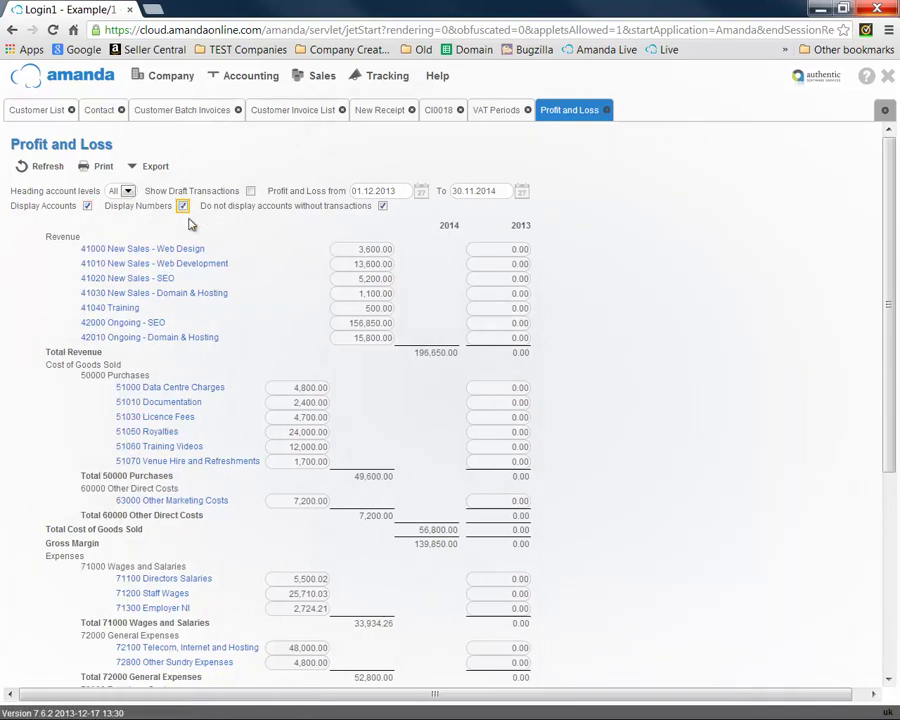
pyautogui.click(149, 263)
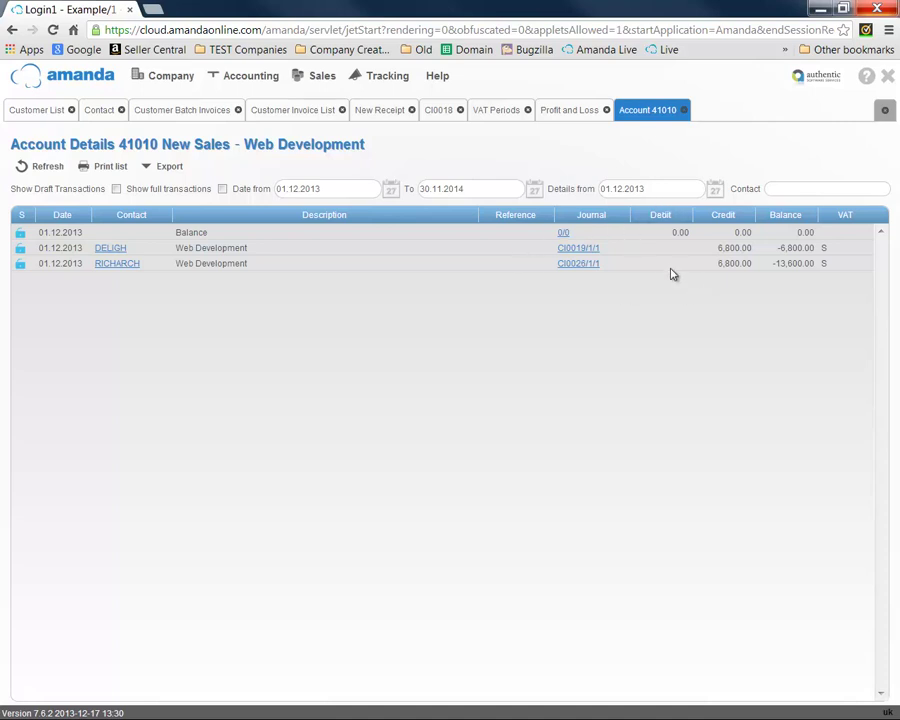
# - Return to the Profit and Loss report and look through the Accounting menu
pyautogui.click(569, 112)
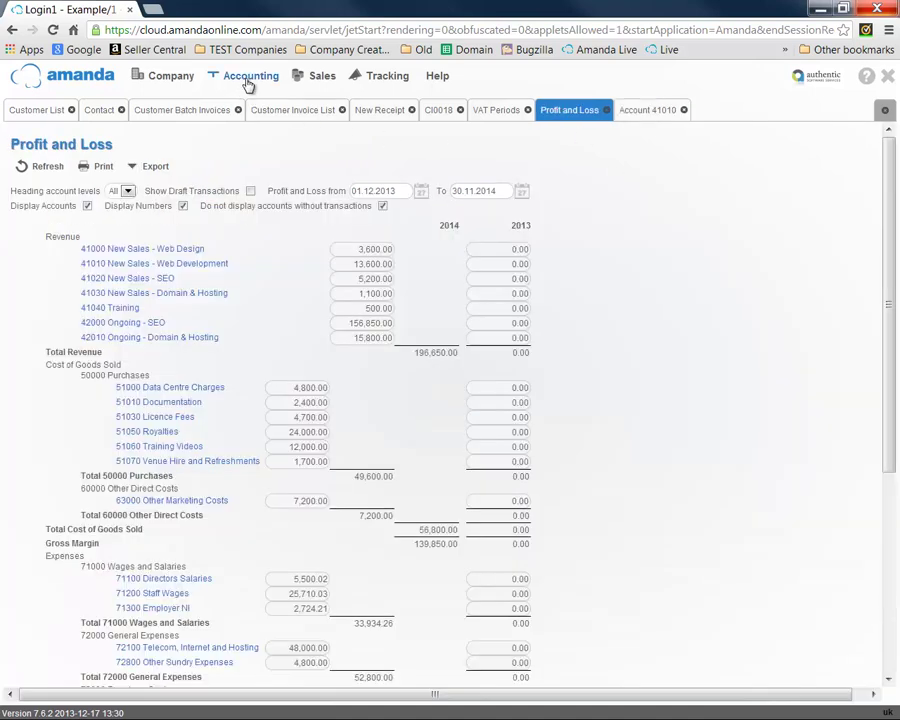
pyautogui.click(248, 86)
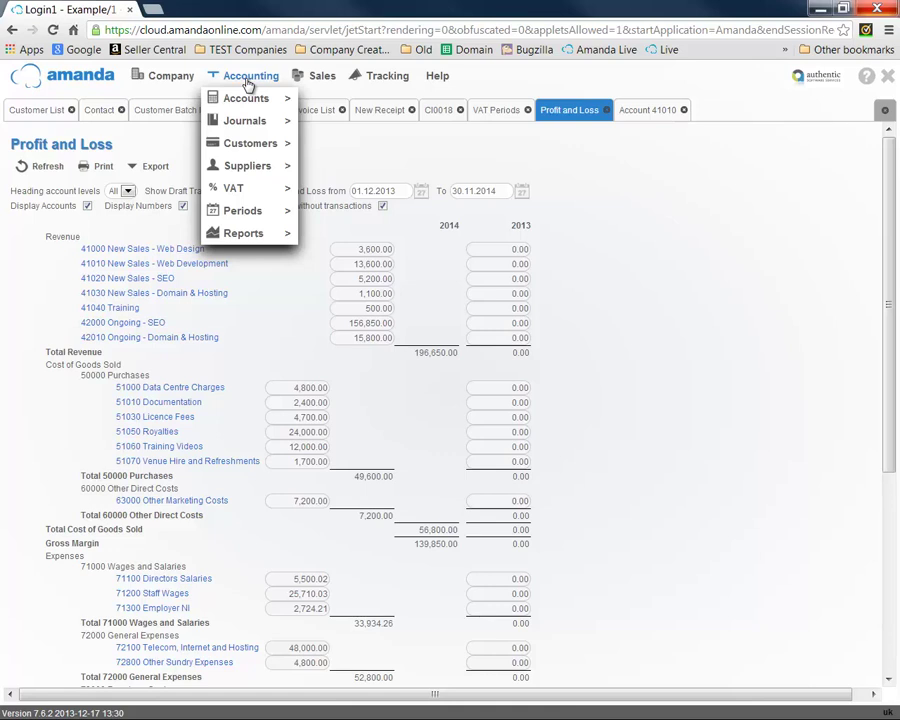
pyautogui.moveTo(262, 218)
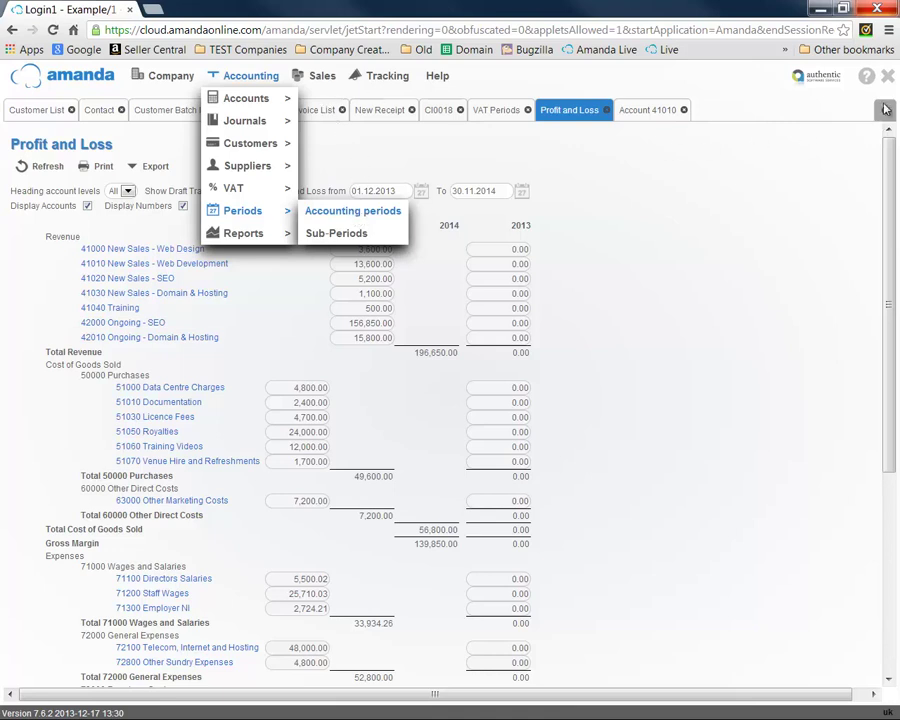
# - Create a new proposal via Sales > Proposals > New Proposal and pick the suggested customer
pyautogui.click(311, 78)
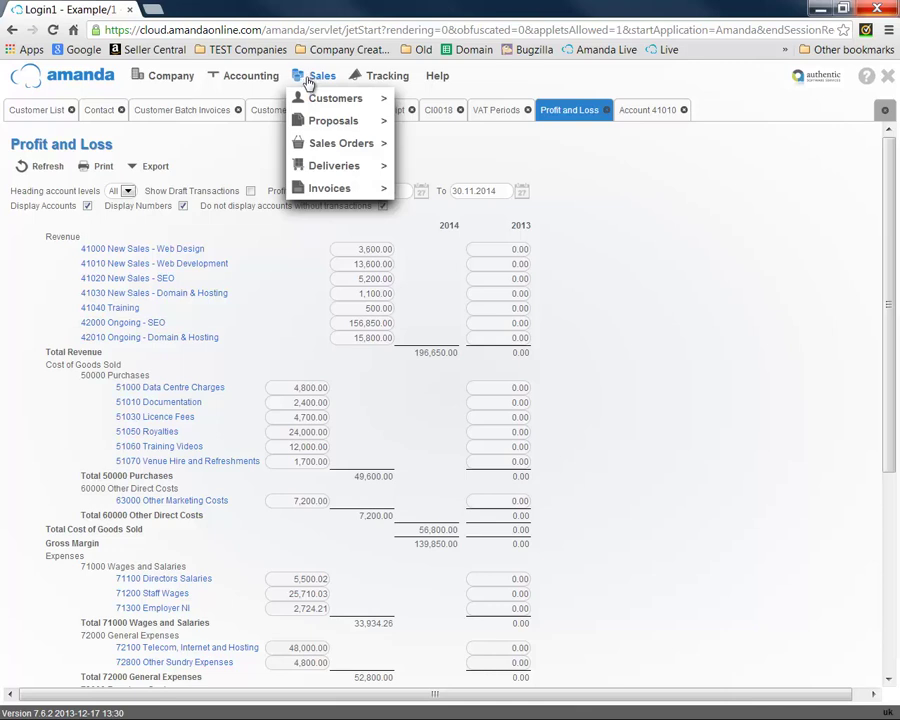
pyautogui.moveTo(328, 128)
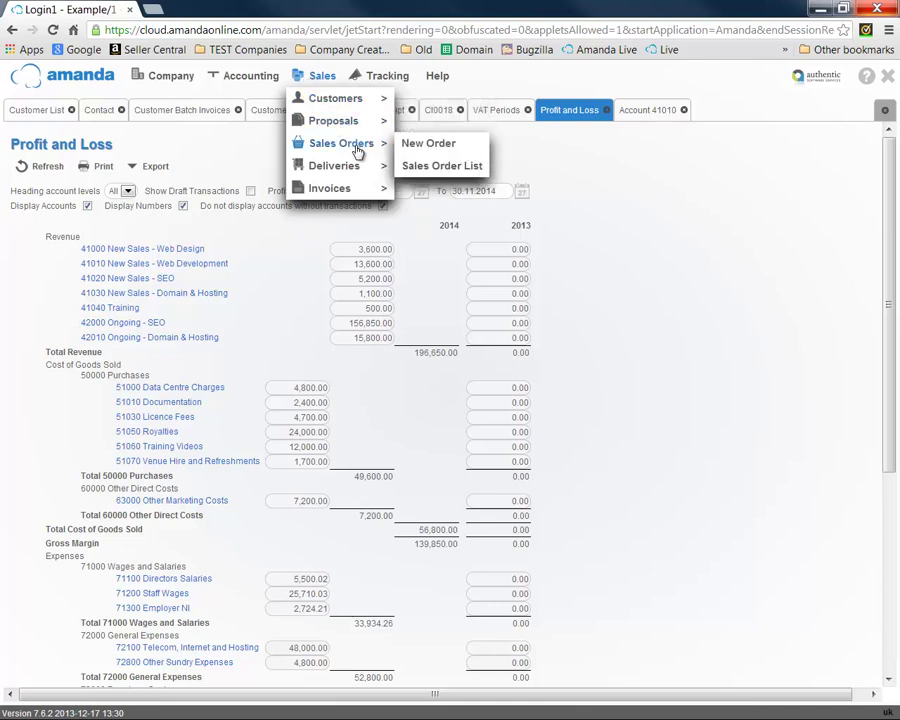
pyautogui.moveTo(355, 170)
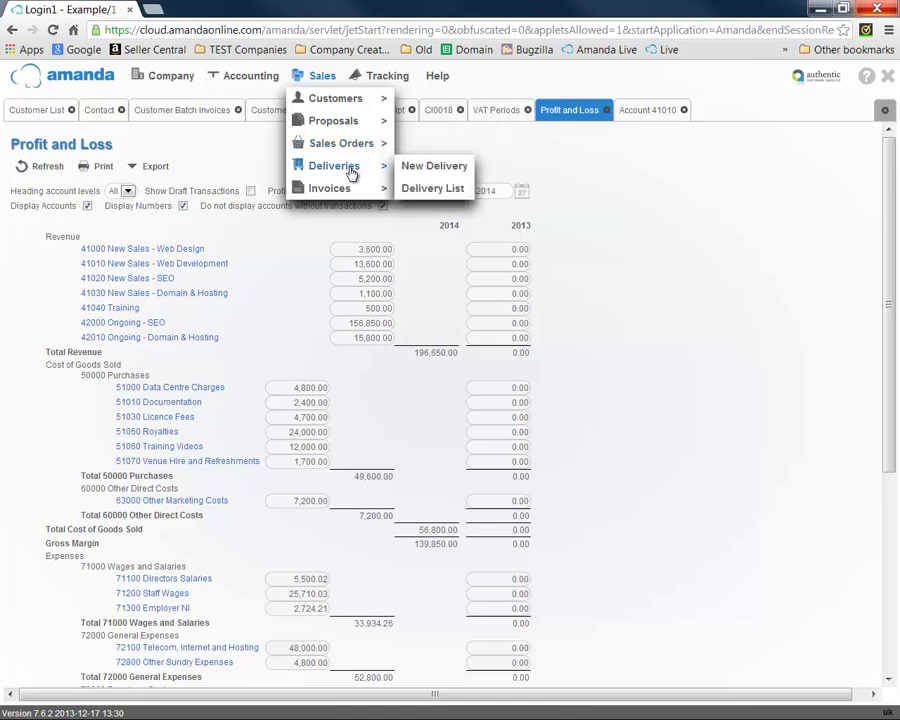
pyautogui.moveTo(351, 196)
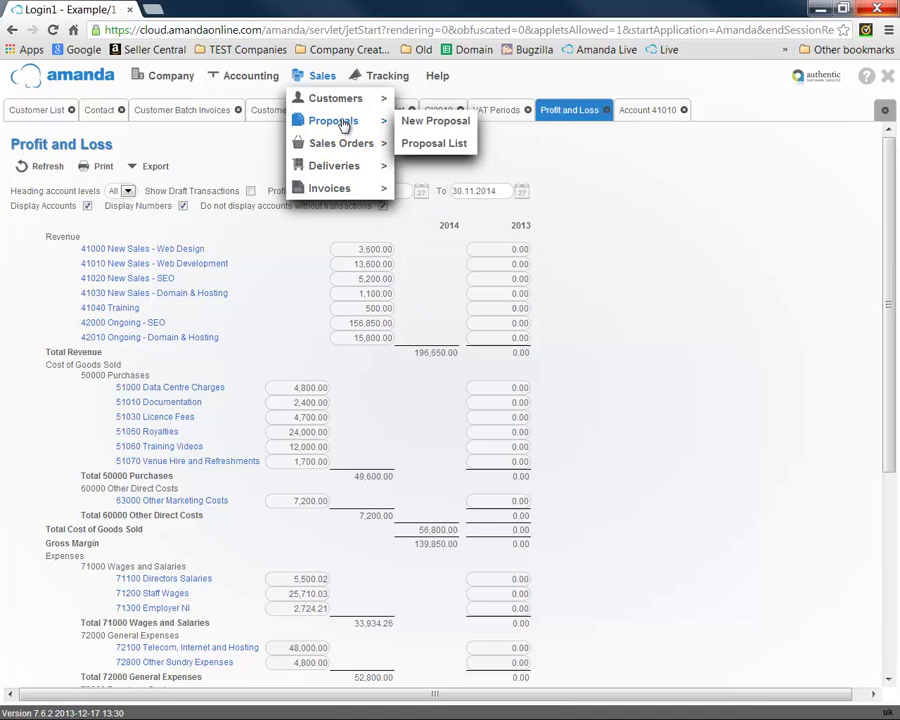
pyautogui.click(426, 120)
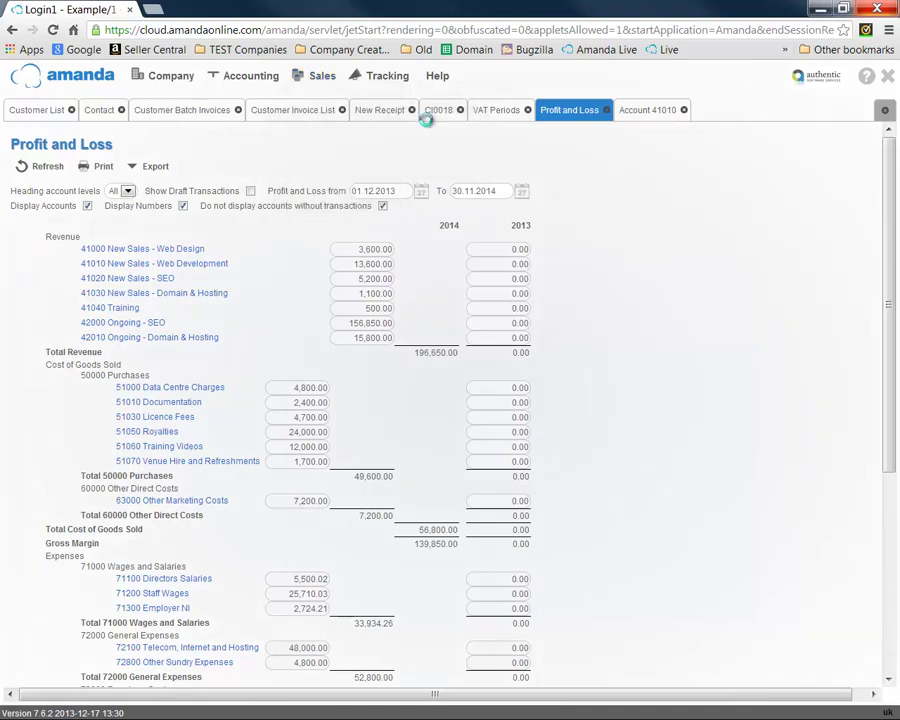
pyautogui.click(139, 183)
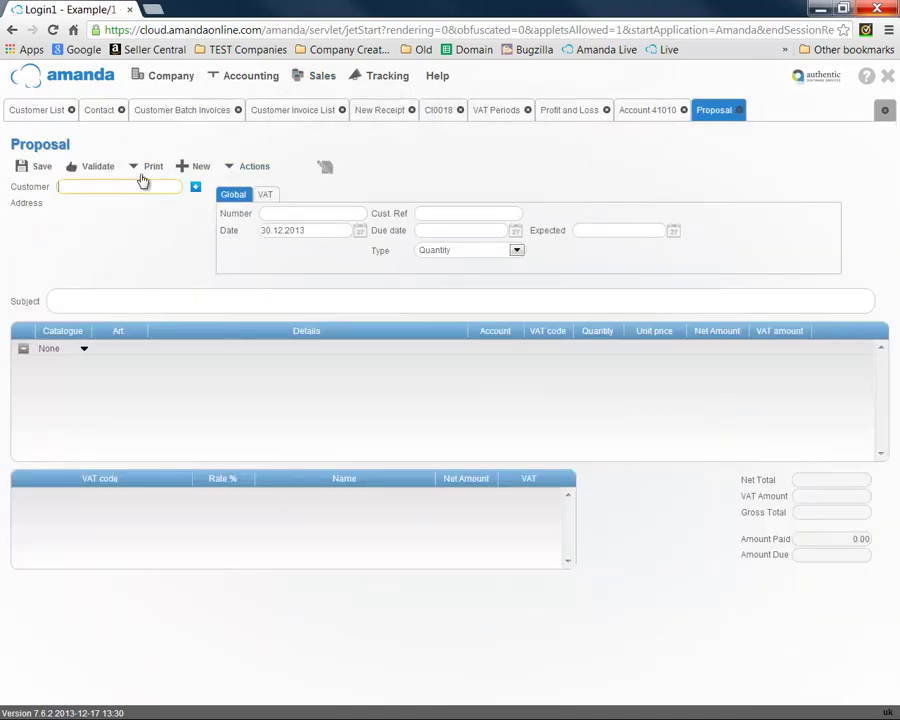
pyautogui.write('c')
pyautogui.click(86, 204)
# - Give the proposal subject 'Here is your quote' and add article NS1 from the New Sales Activities catalogue
pyautogui.click(100, 296)
pyautogui.write('Here is your quote')
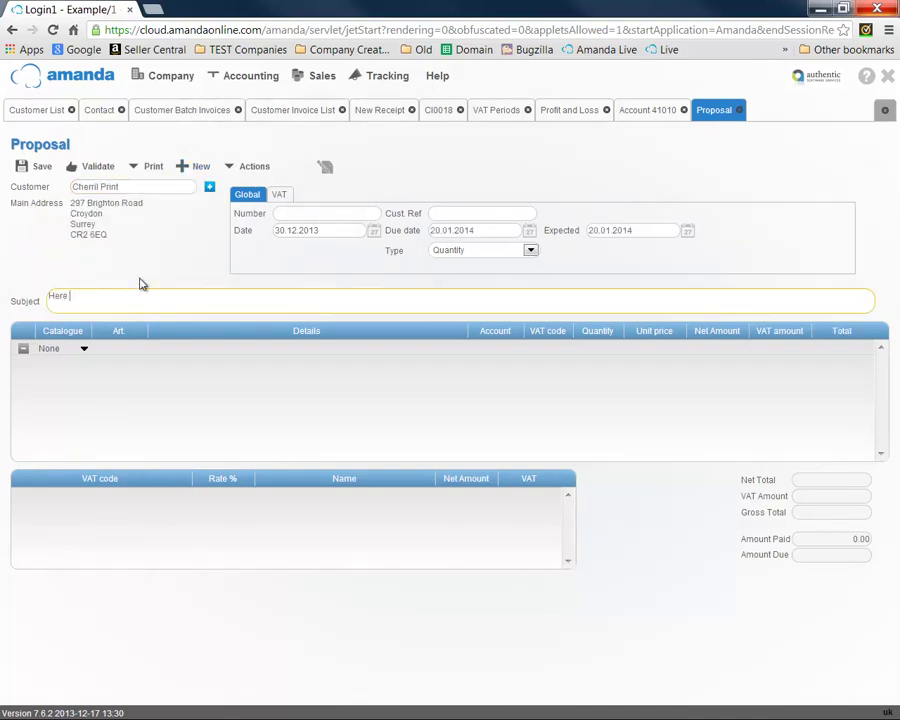
pyautogui.click(84, 350)
pyautogui.click(80, 352)
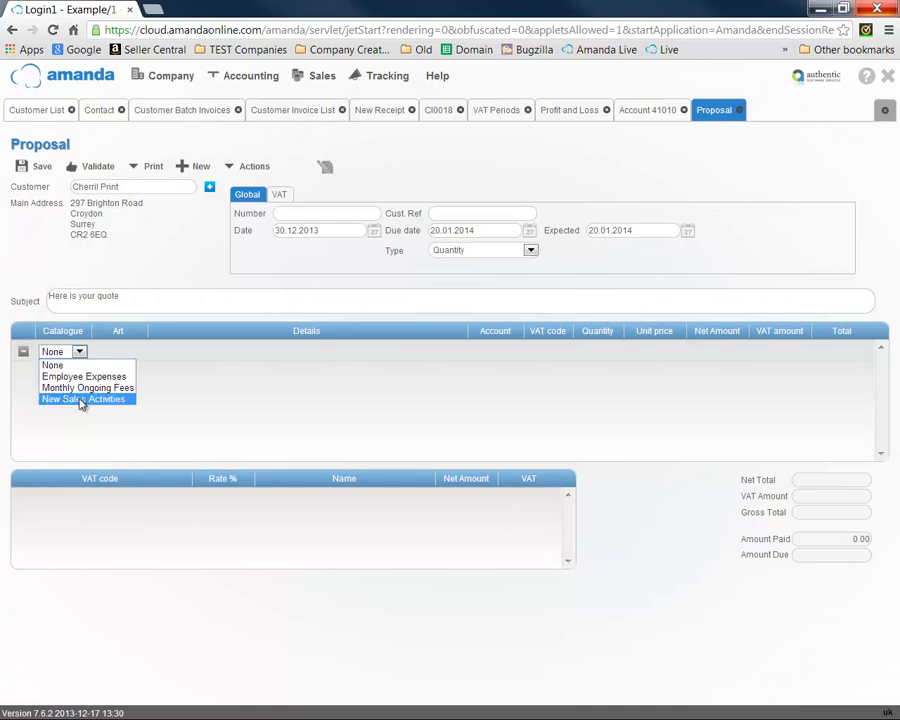
pyautogui.click(80, 399)
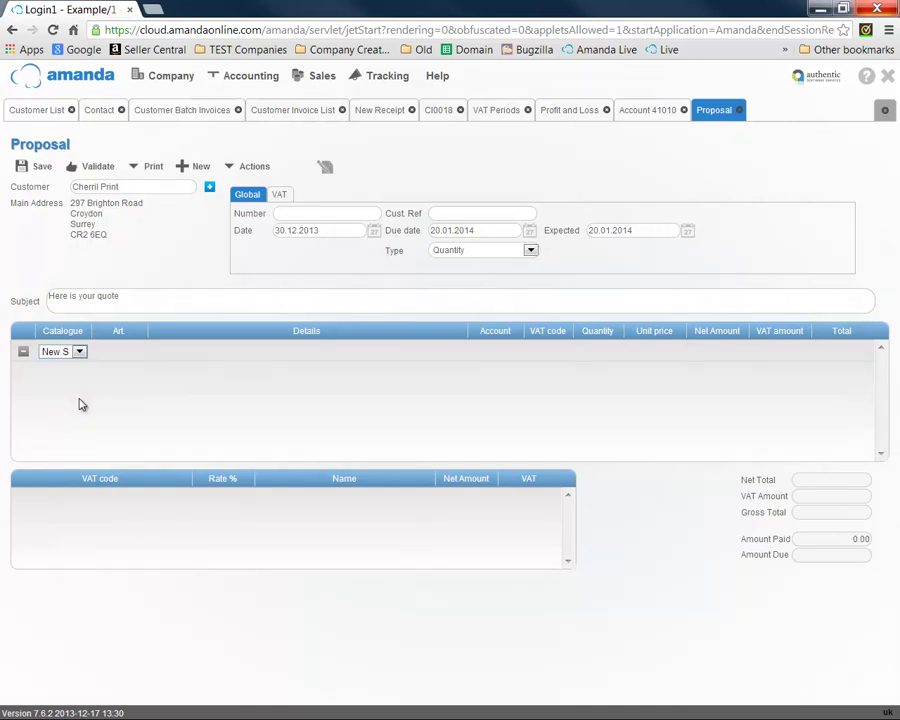
pyautogui.click(161, 80)
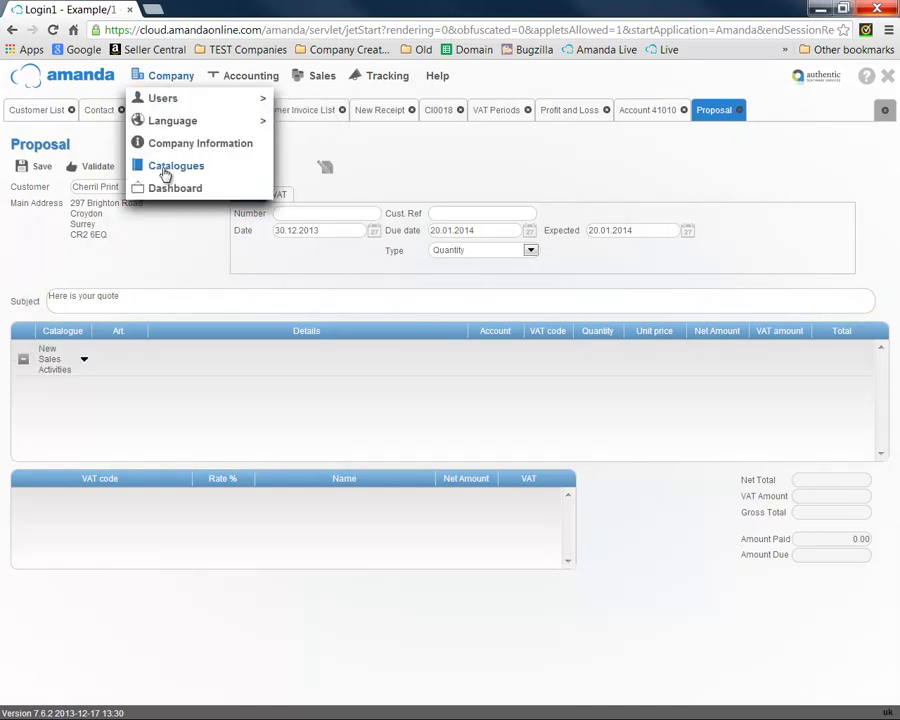
pyautogui.click(117, 364)
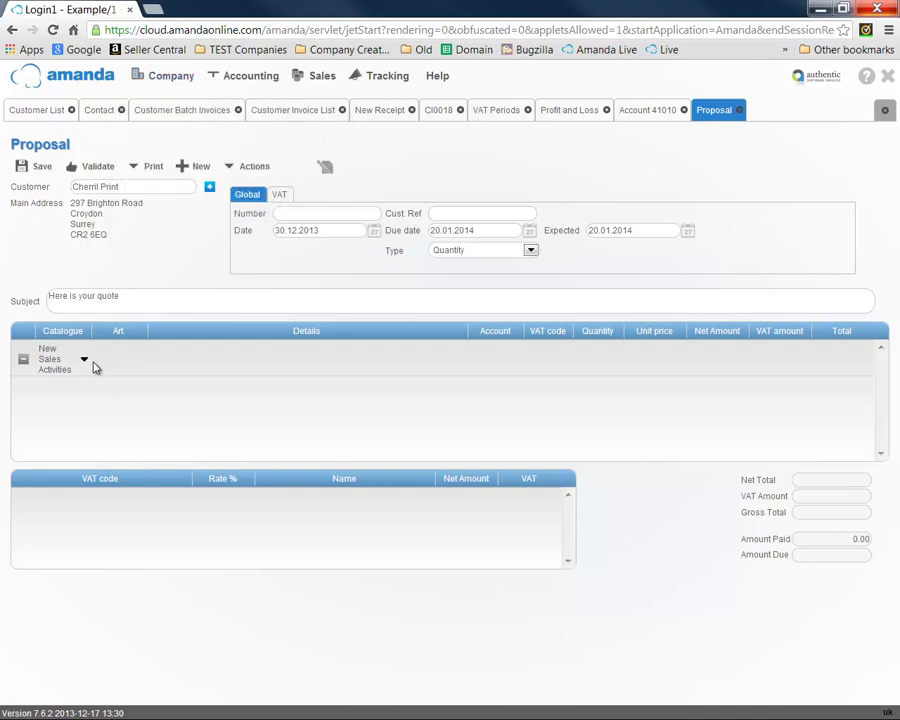
pyautogui.click(120, 358)
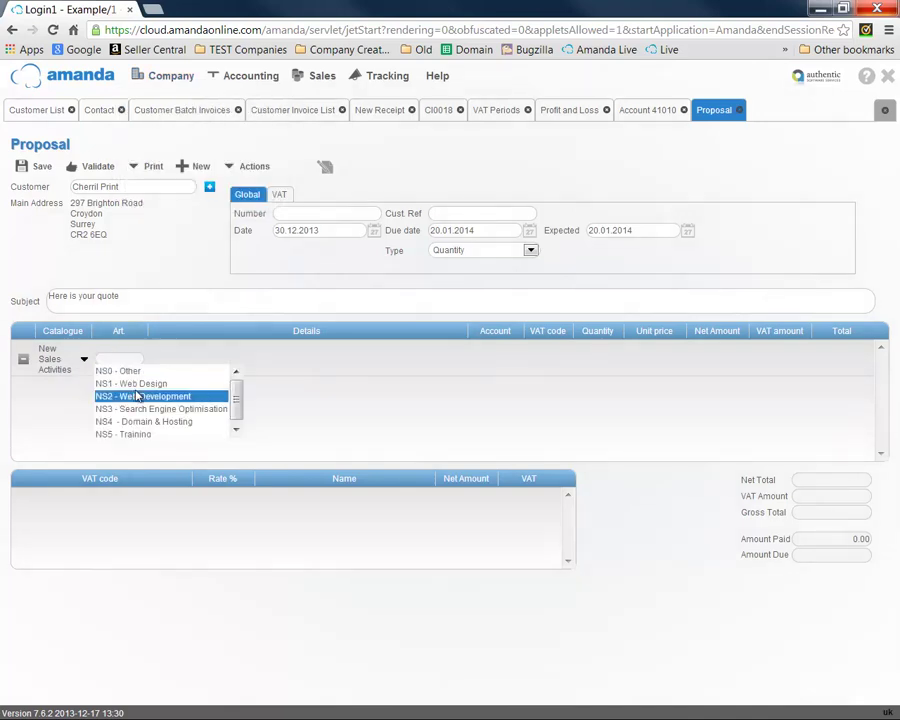
pyautogui.click(139, 385)
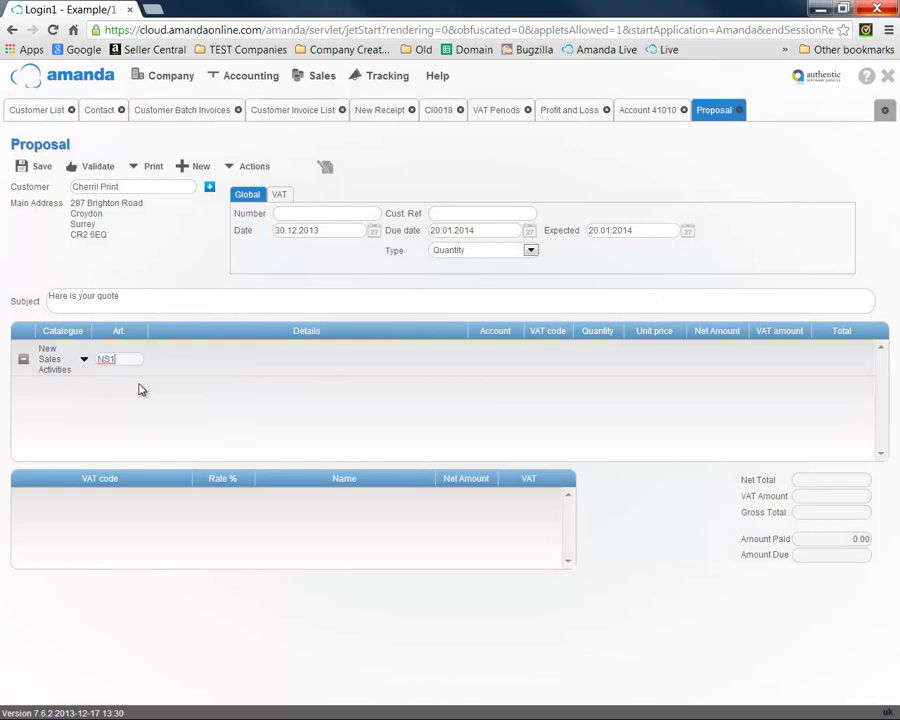
# - Set the fee line's unit price to 1,000.00, totalling 1,200.00 with VAT
pyautogui.click(217, 357)
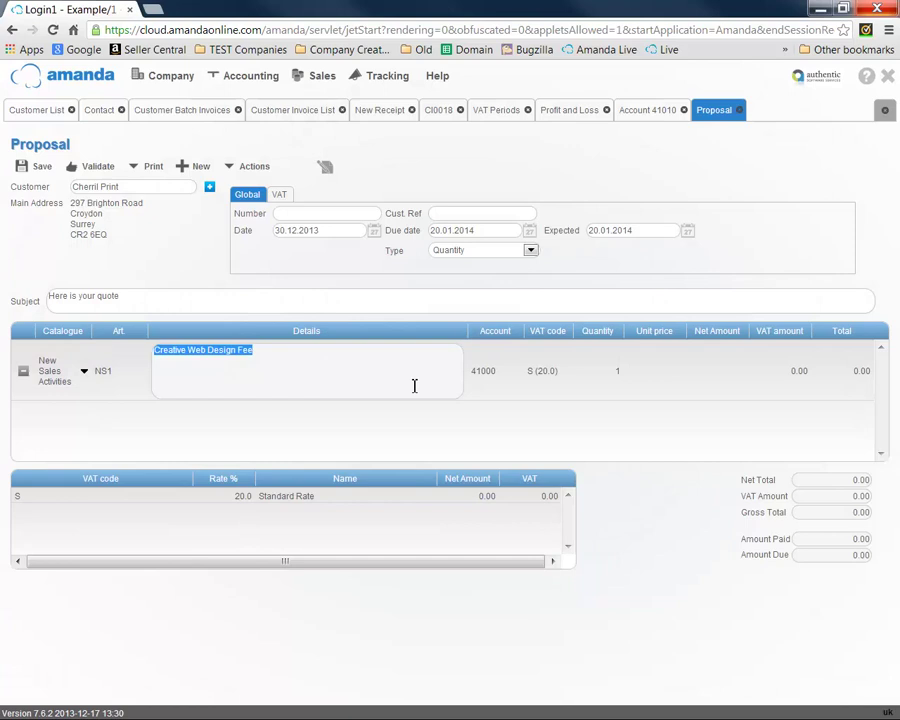
pyautogui.click(715, 363)
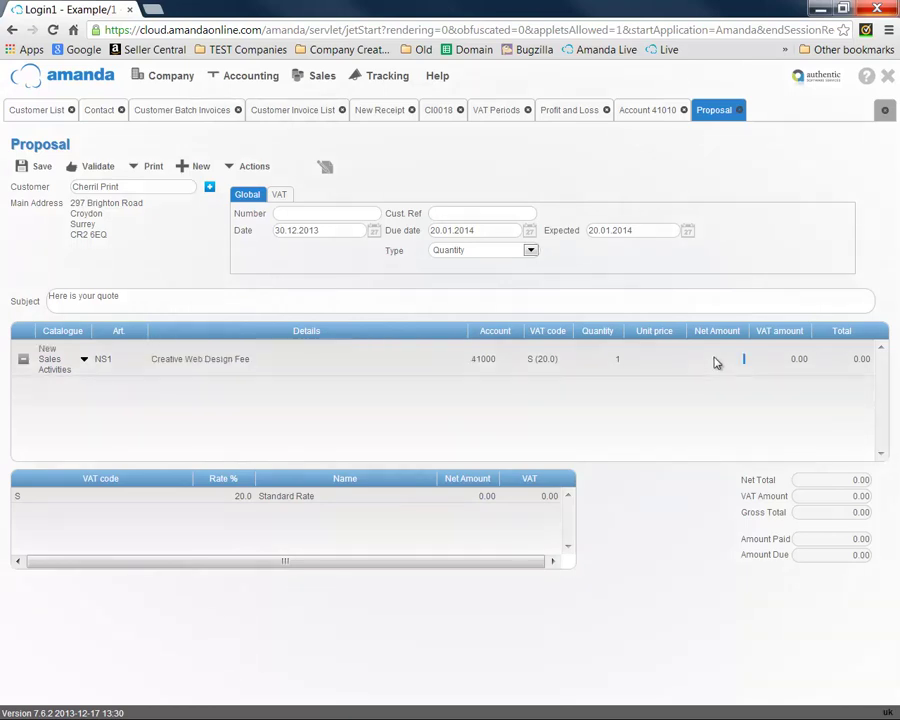
pyautogui.click(655, 357)
pyautogui.write('1000')
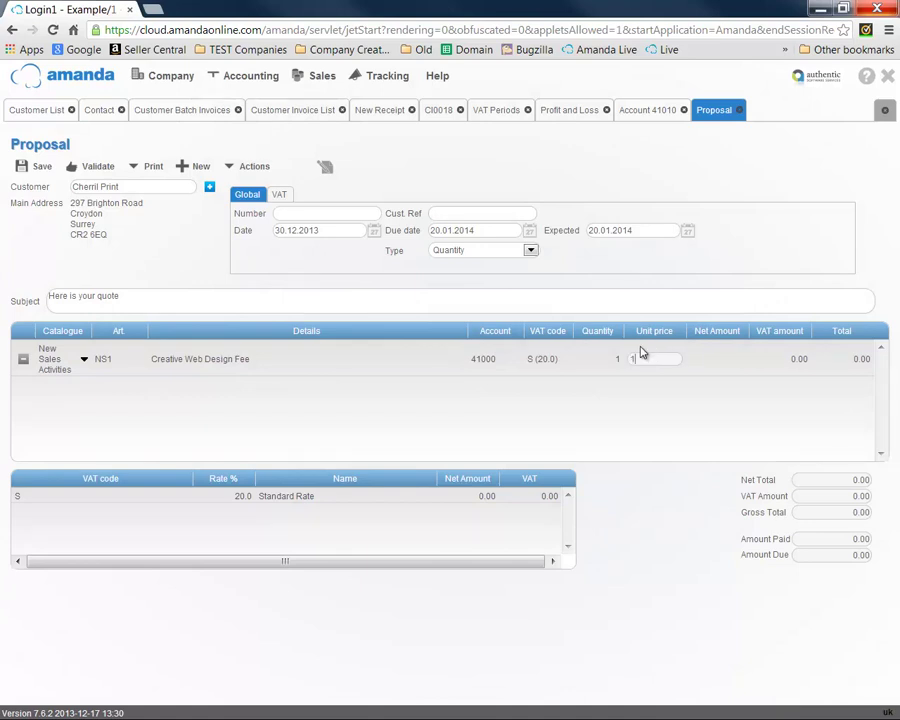
pyautogui.press('Return')
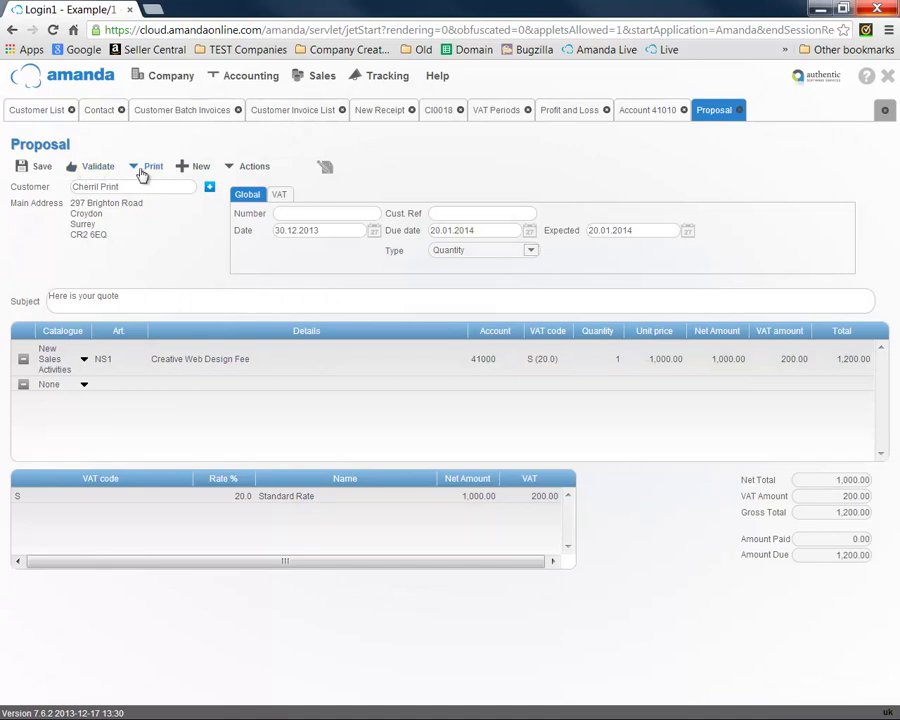
pyautogui.click(231, 169)
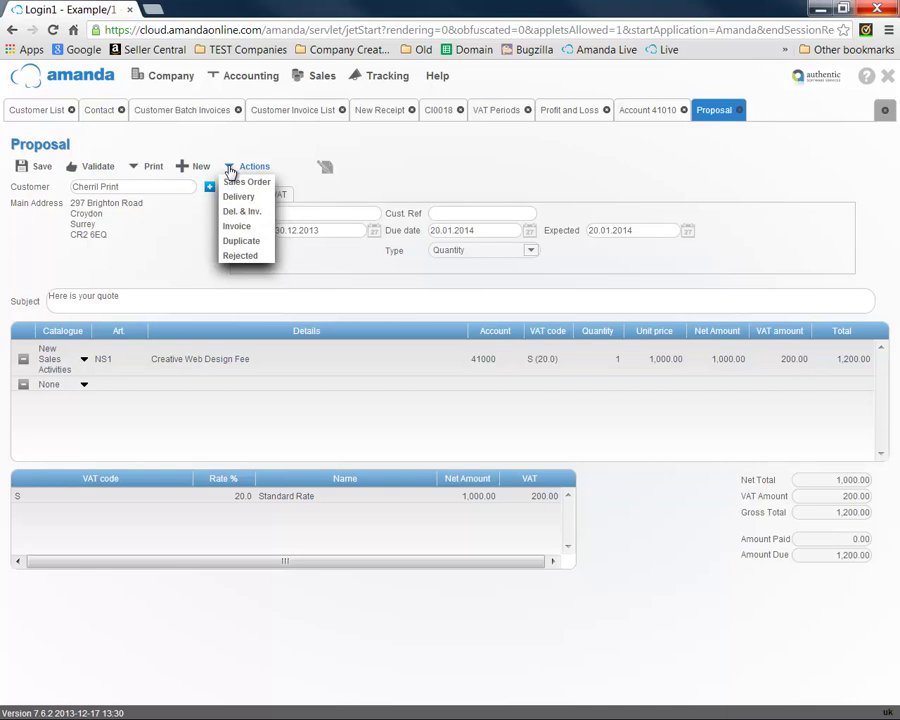
# - Turn the proposal into customer invoice CI0032 with Actions > Invoice
pyautogui.click(238, 227)
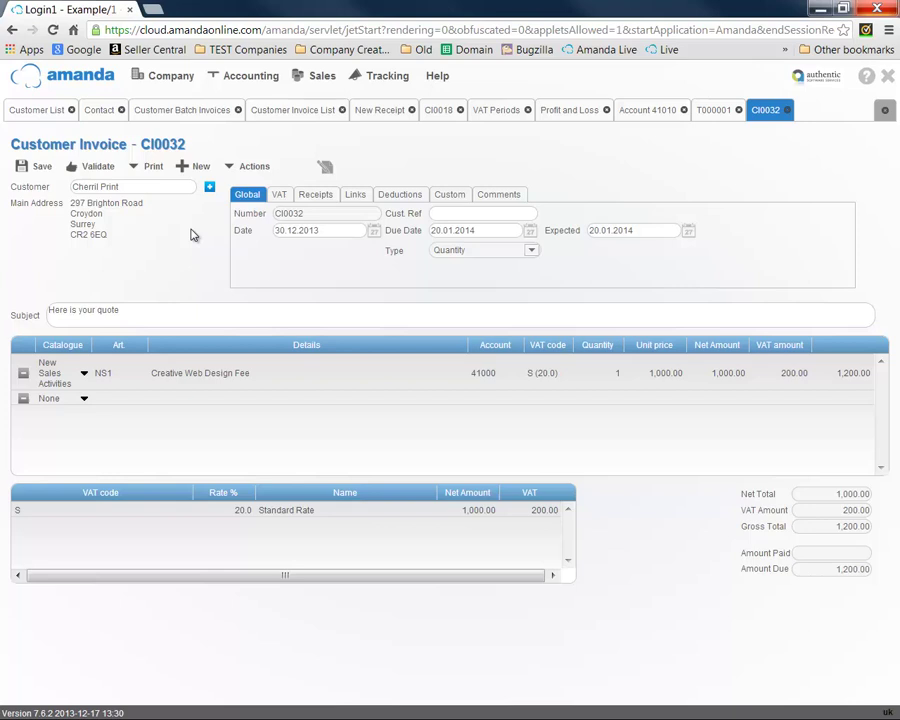
# - Change the subject to 'Here is your invoice', set the unit price to 950.00, and save
pyautogui.click(142, 311)
pyautogui.doubleClick(118, 311)
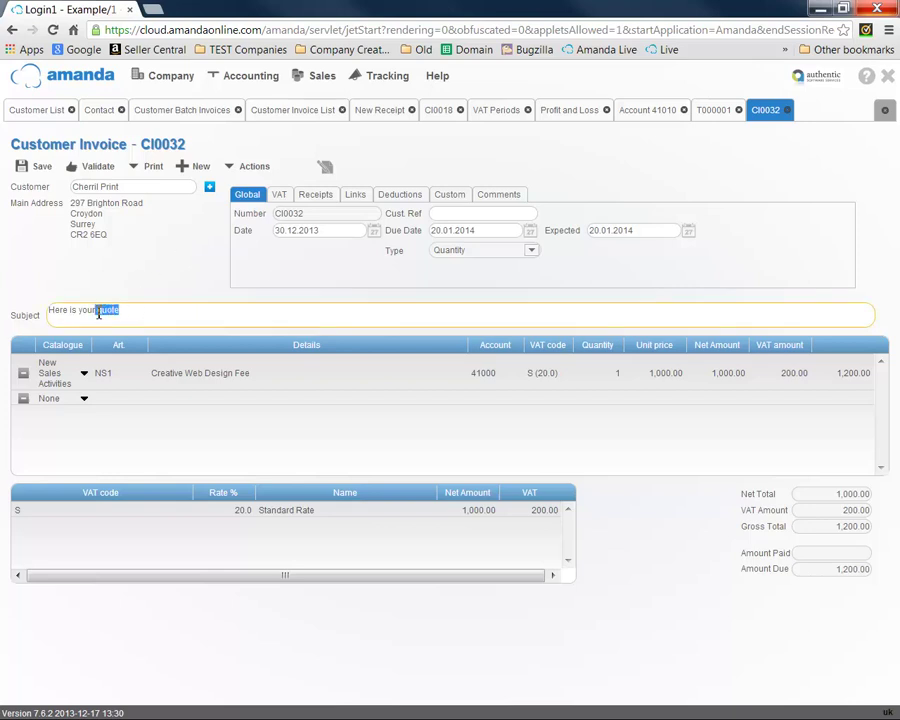
pyautogui.write('invoice')
pyautogui.click(663, 375)
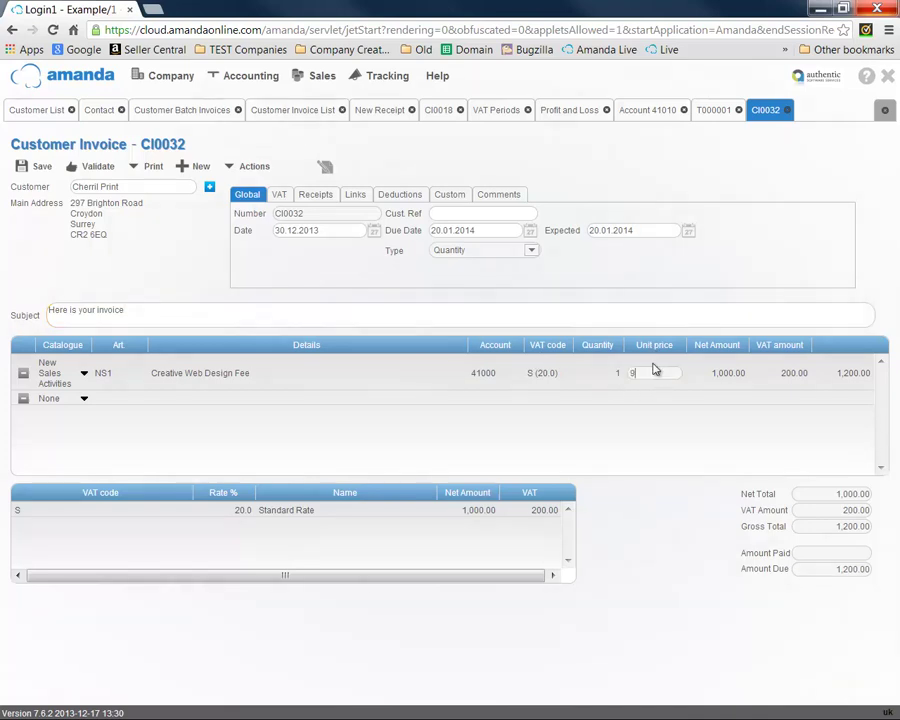
pyautogui.write('950')
pyautogui.click(430, 308)
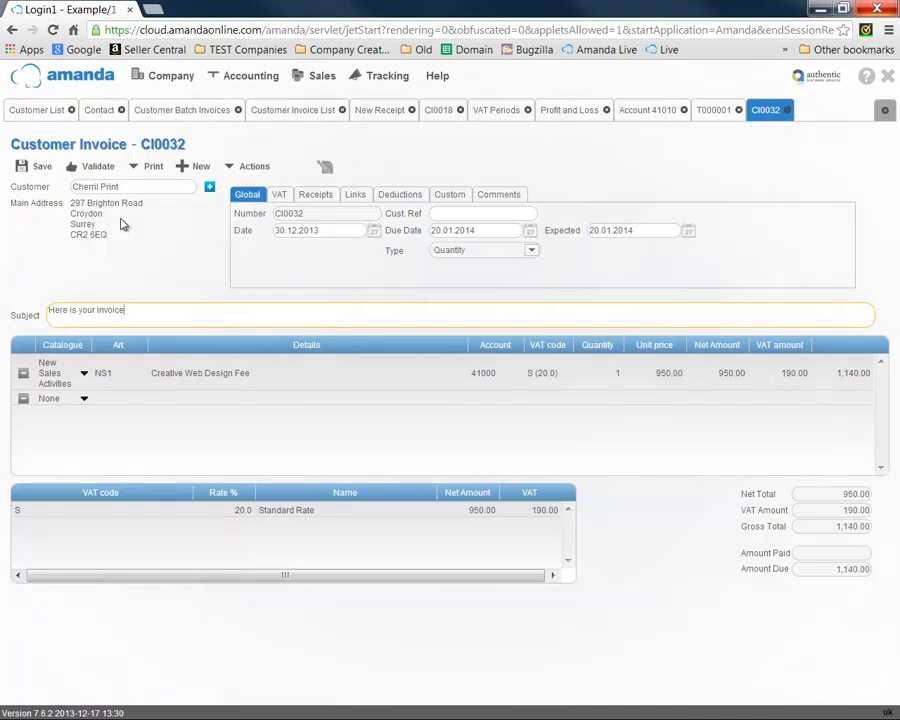
pyautogui.click(46, 168)
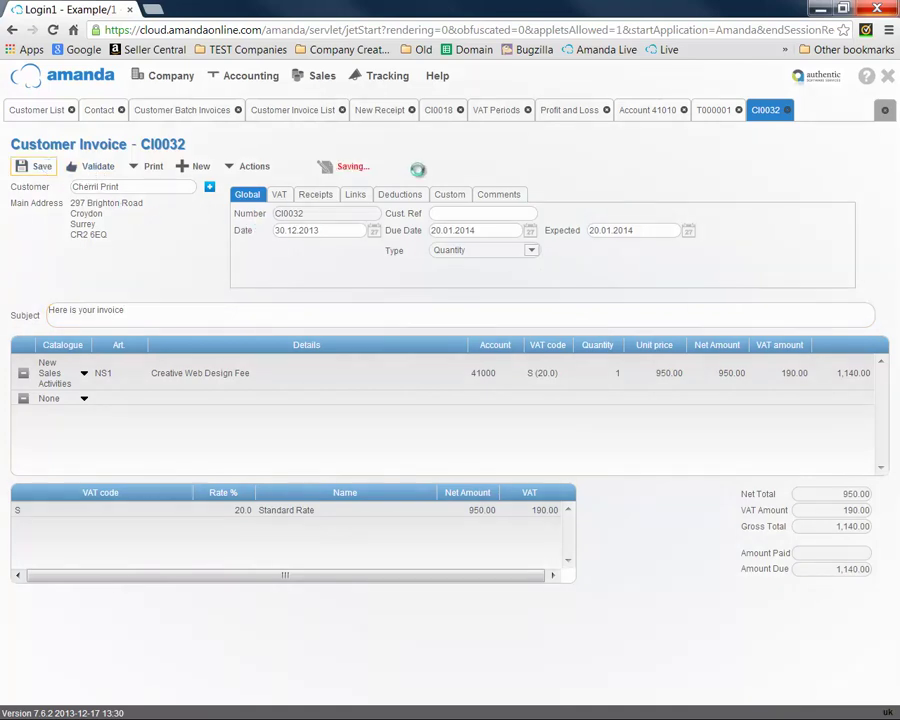
# - Check the invoice's linked proposal T000001, then return to invoice CI0032
pyautogui.click(356, 199)
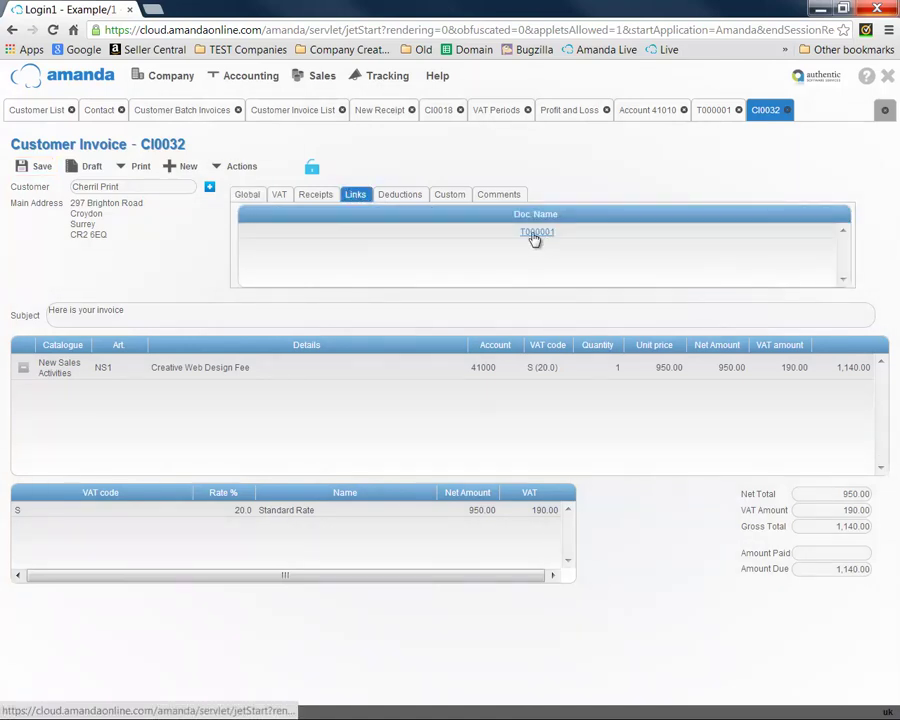
pyautogui.click(706, 113)
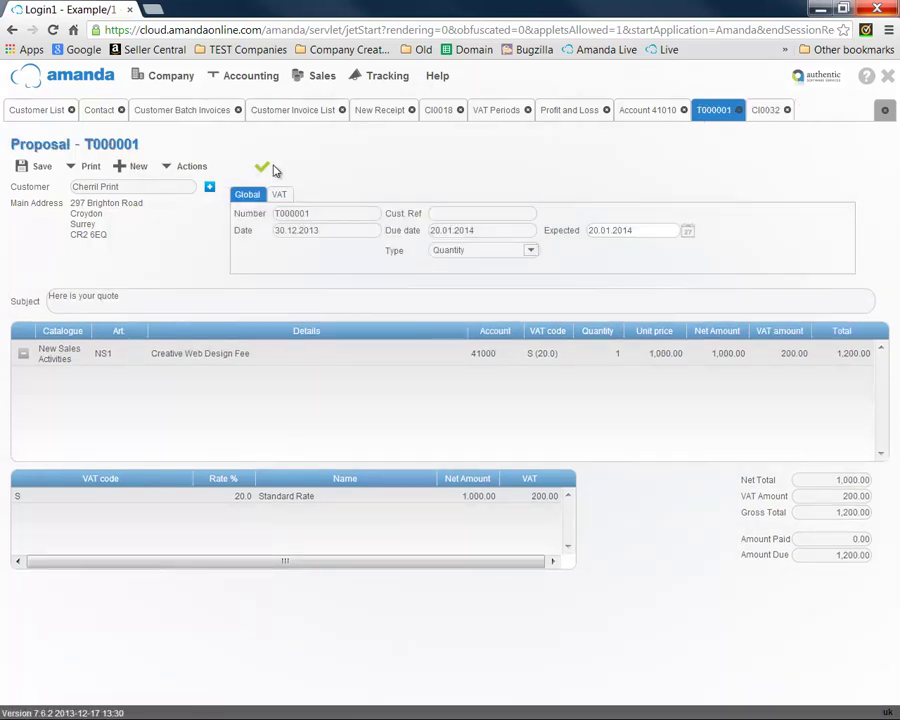
pyautogui.click(755, 112)
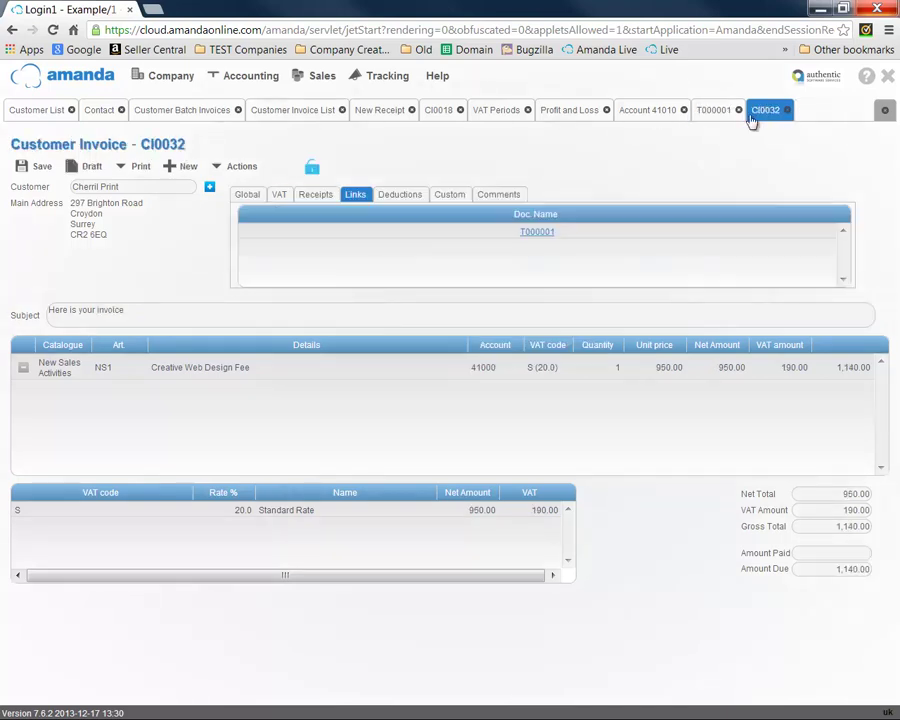
pyautogui.click(126, 171)
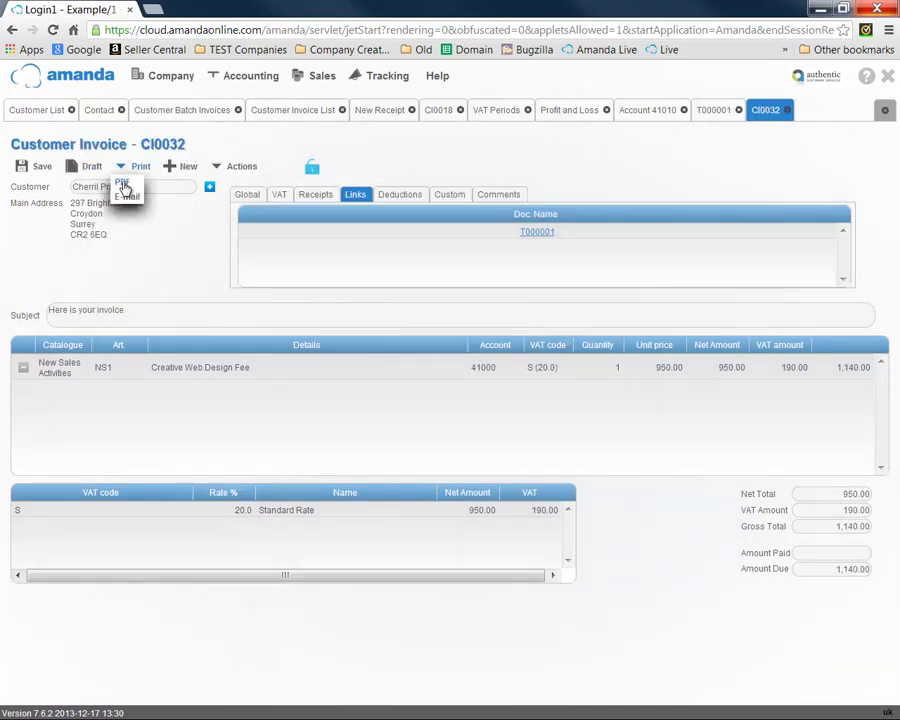
# - Print CI0032 to PDF, open CHERRI_CI0032.pdf in Adobe Reader, scroll through it, then close it
pyautogui.click(122, 184)
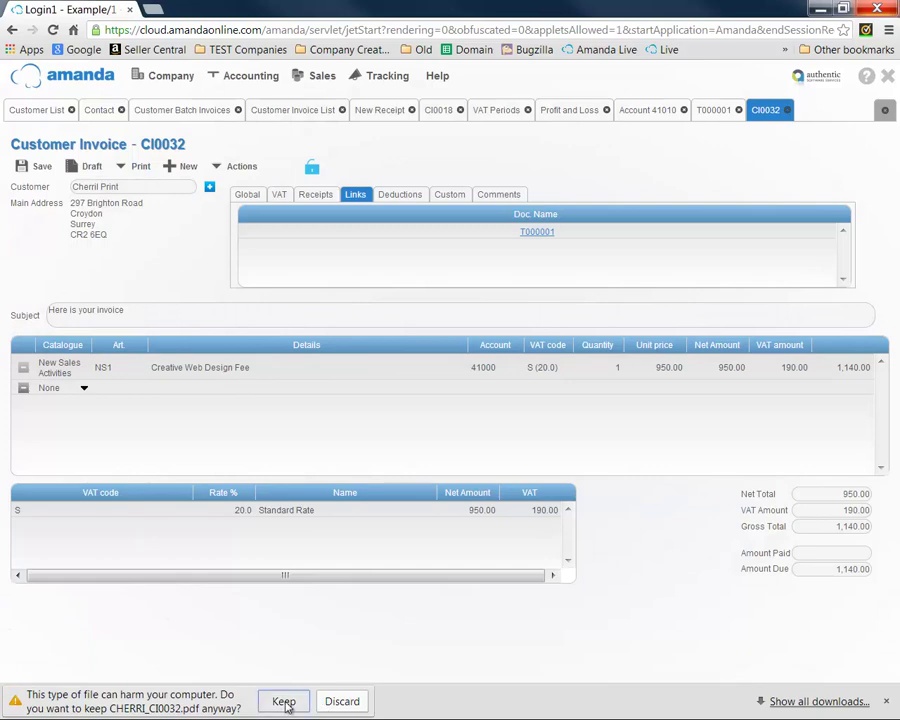
pyautogui.click(284, 702)
pyautogui.click(70, 700)
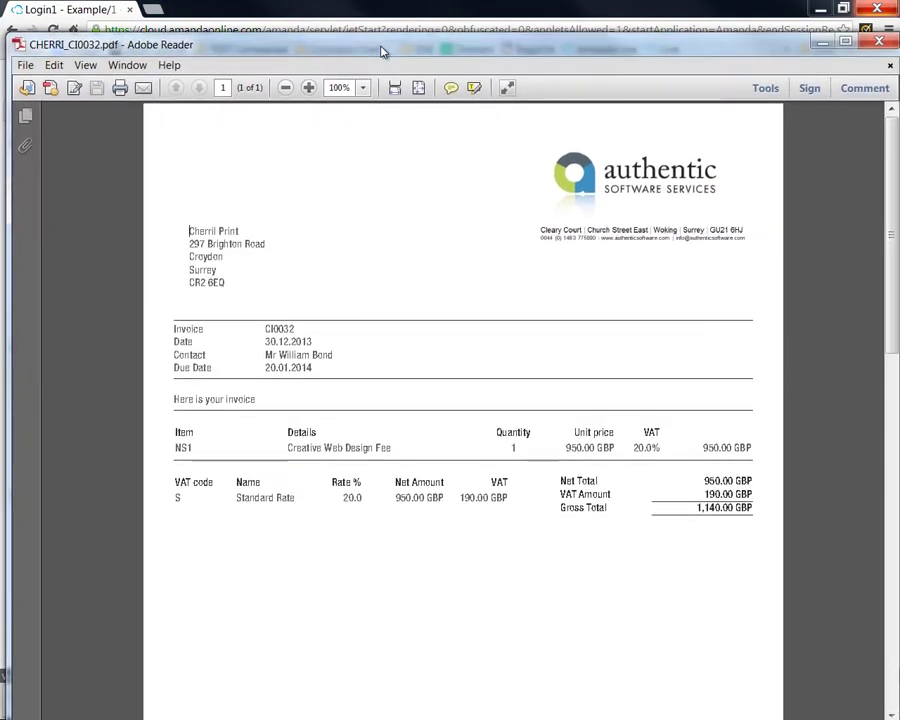
pyautogui.scroll(-3, 384, 195)
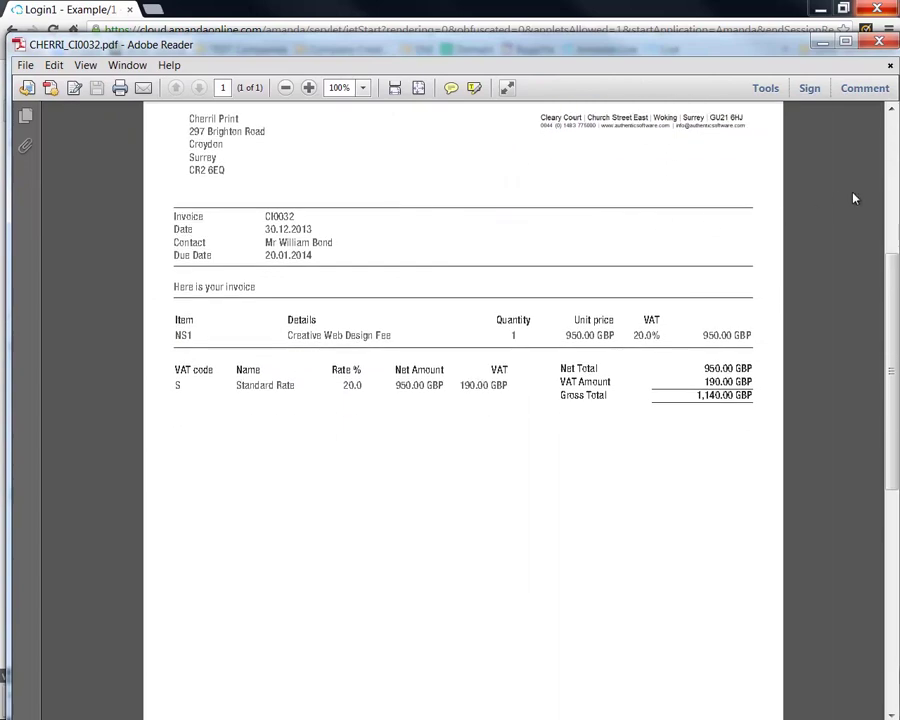
pyautogui.moveTo(890, 281); pyautogui.dragTo(872, 94)
pyautogui.click(879, 41)
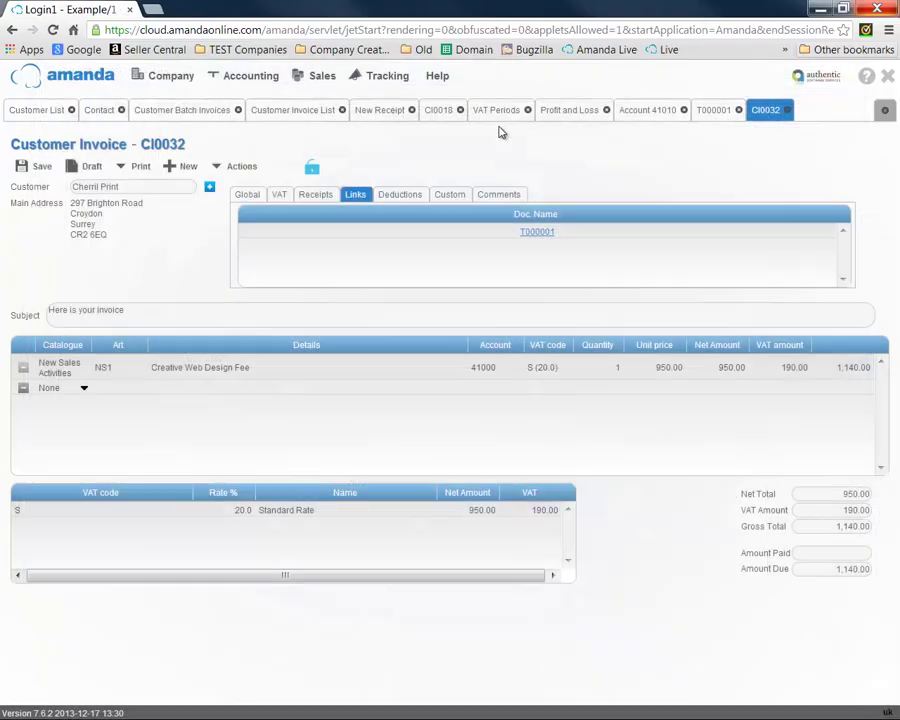
pyautogui.click(147, 173)
# - Email invoice CI0032 to the customer's contact and dismiss the sent confirmation
pyautogui.click(132, 197)
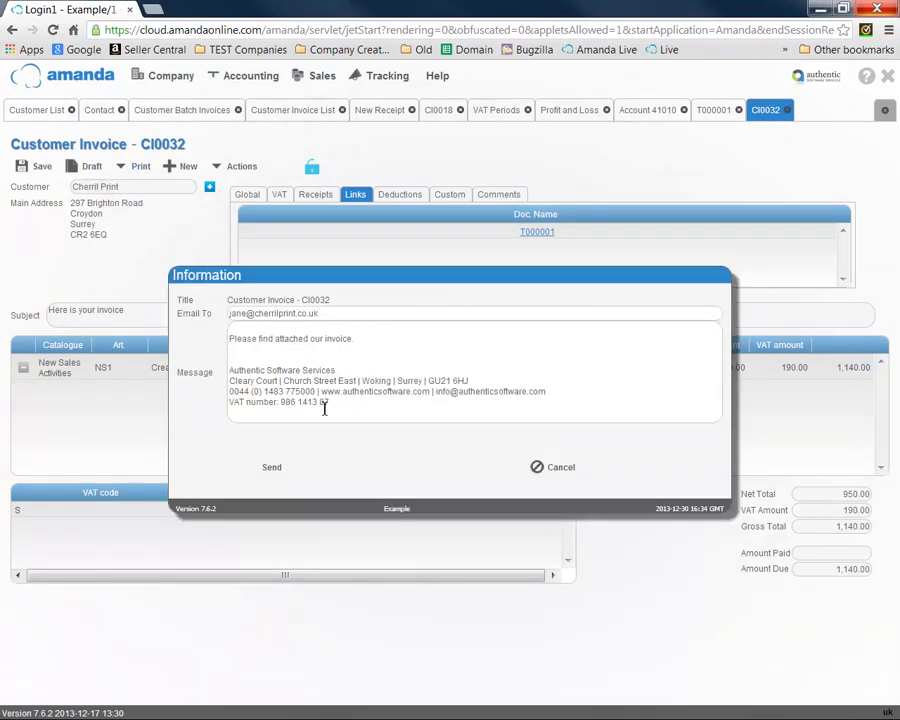
pyautogui.click(270, 467)
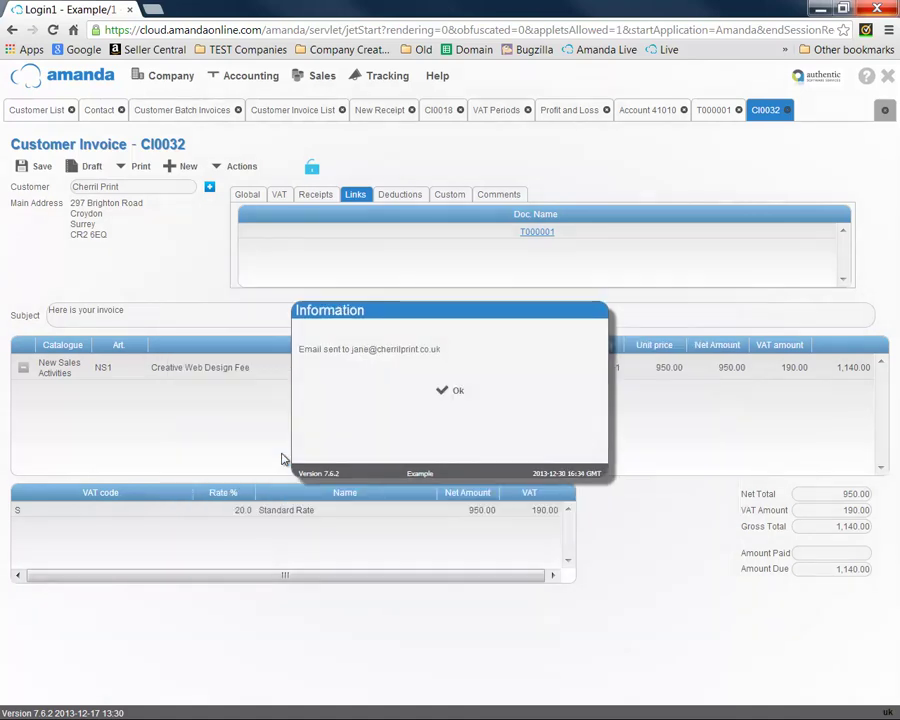
pyautogui.click(444, 394)
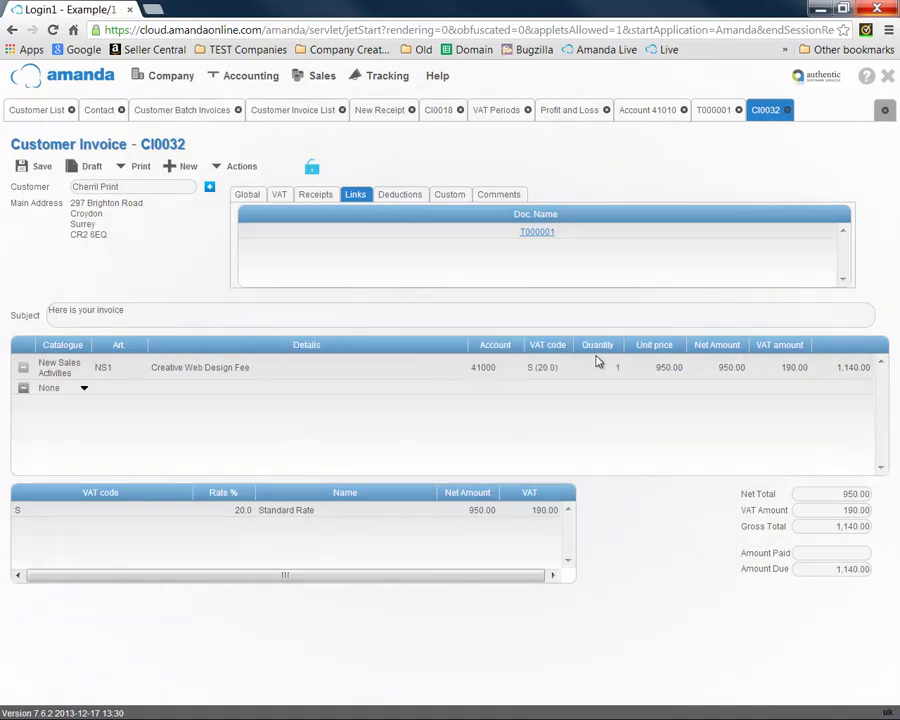
pyautogui.click(537, 231)
# - After glancing at T000001's actions, revert CI0032 to draft and open the Help site
pyautogui.click(168, 170)
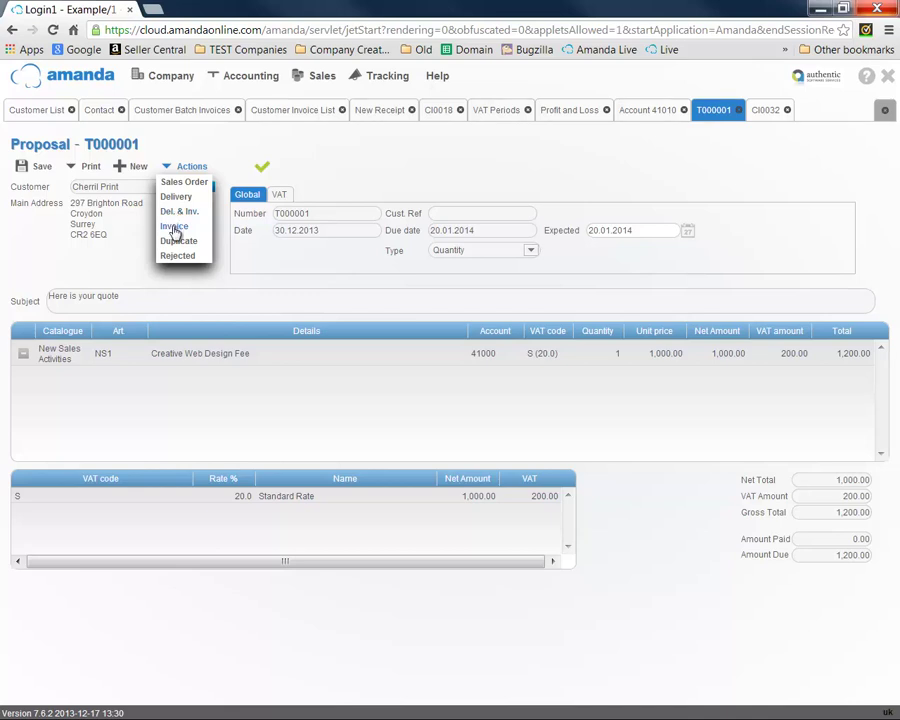
pyautogui.click(766, 110)
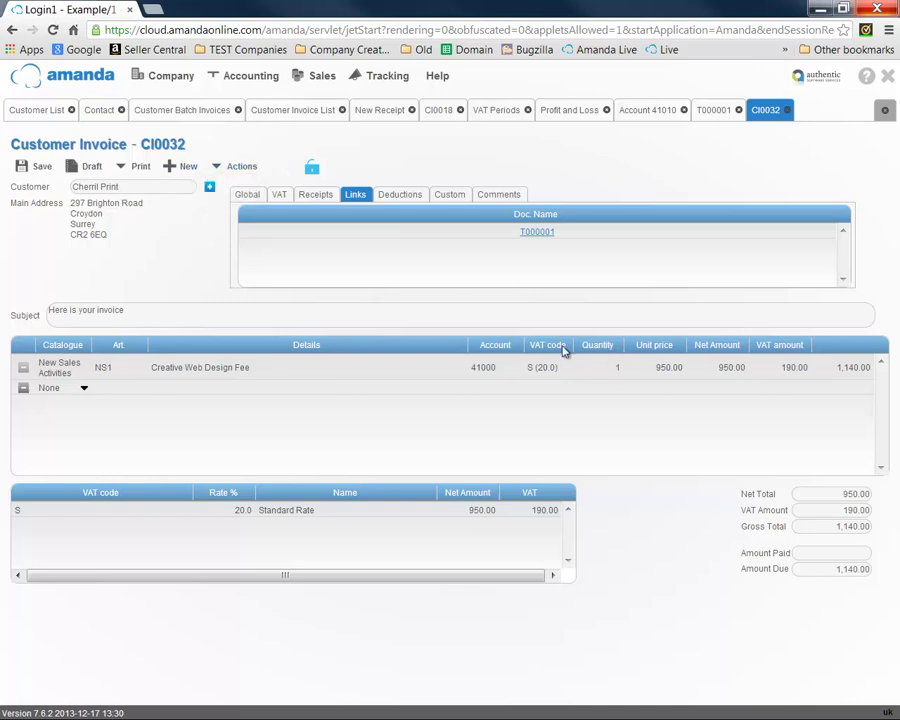
pyautogui.click(70, 166)
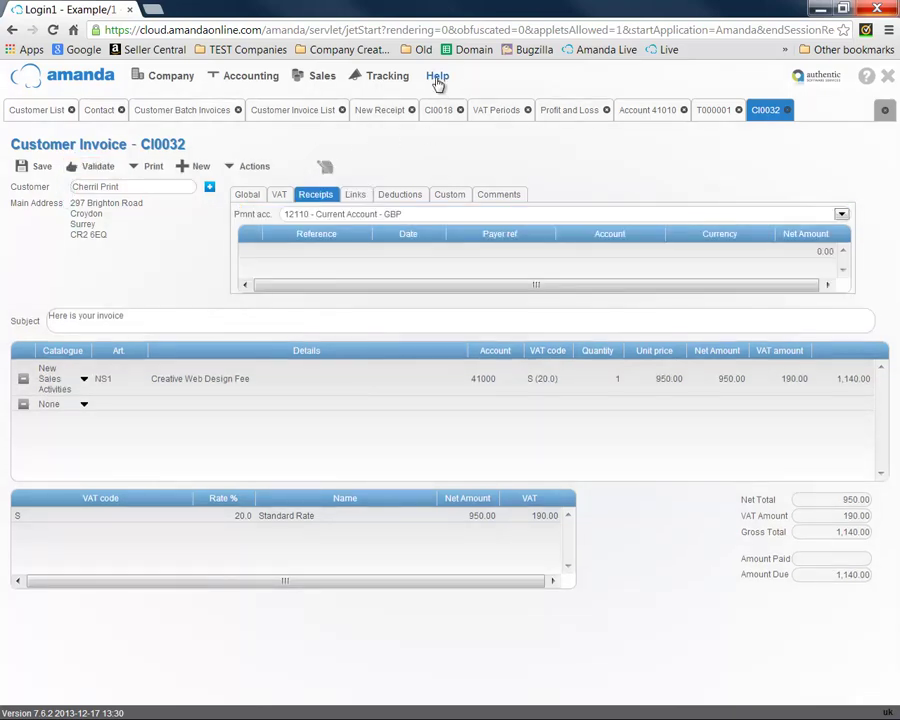
pyautogui.click(437, 78)
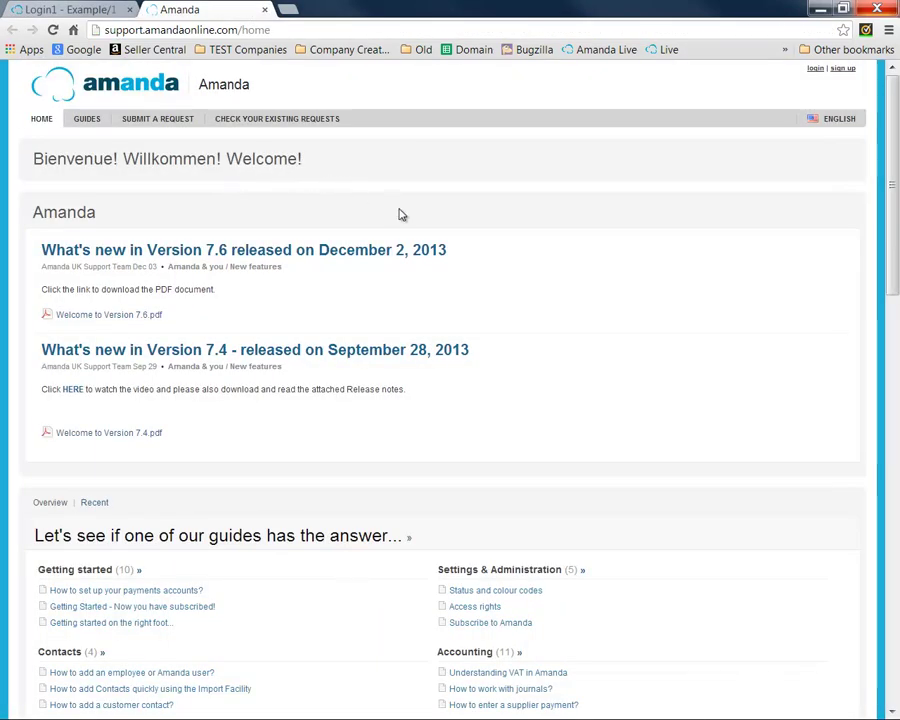
# - Browse the support home page, the 'Sales - How to create an invoice' article and the Submit a Request form
pyautogui.scroll(-1, 398, 214)
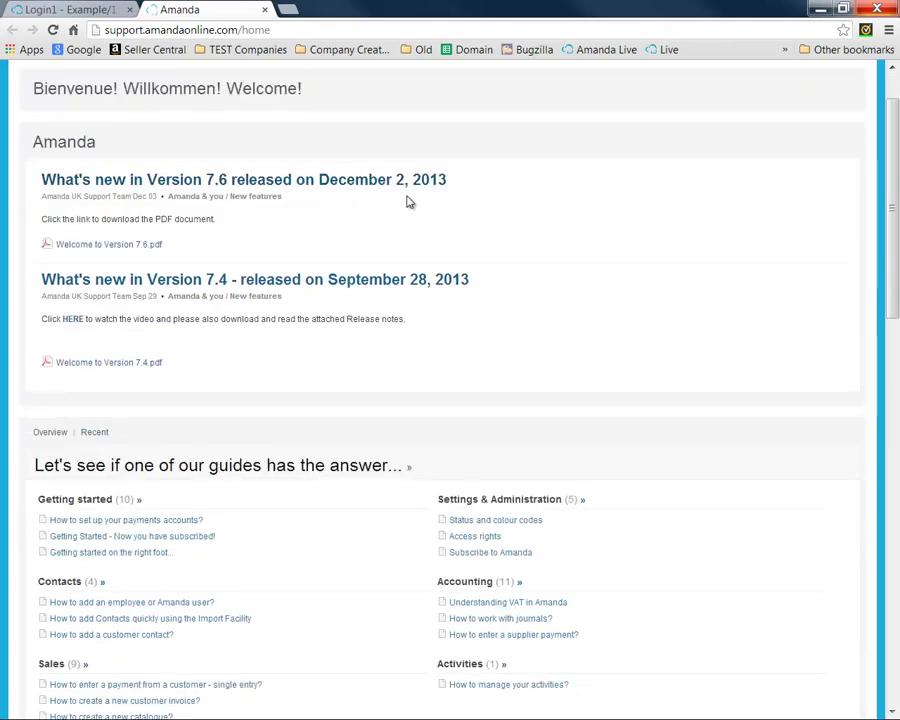
pyautogui.scroll(-3, 488, 366)
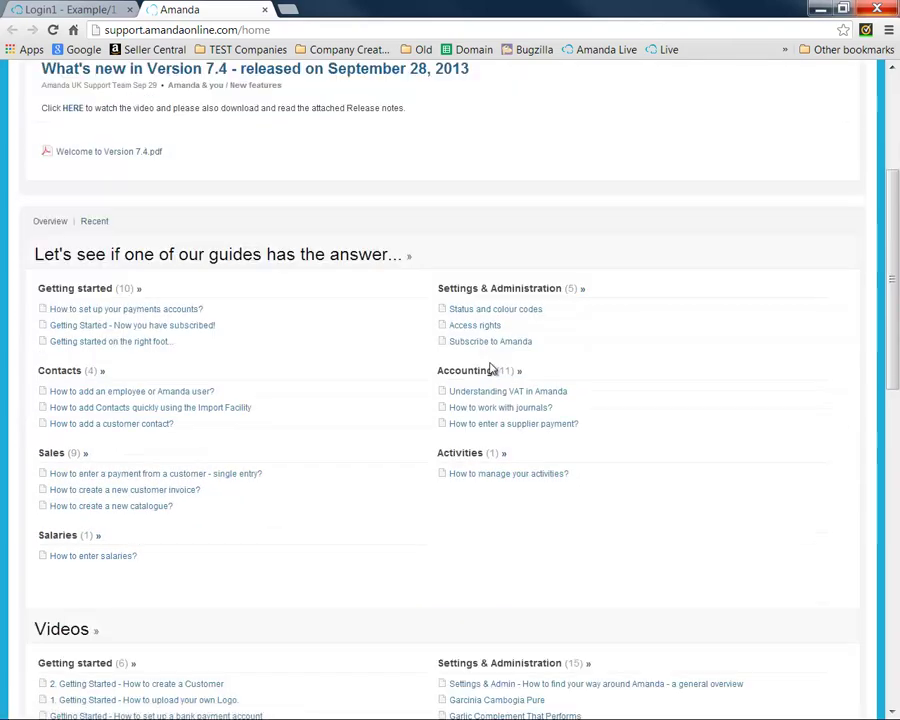
pyautogui.scroll(-4, 336, 294)
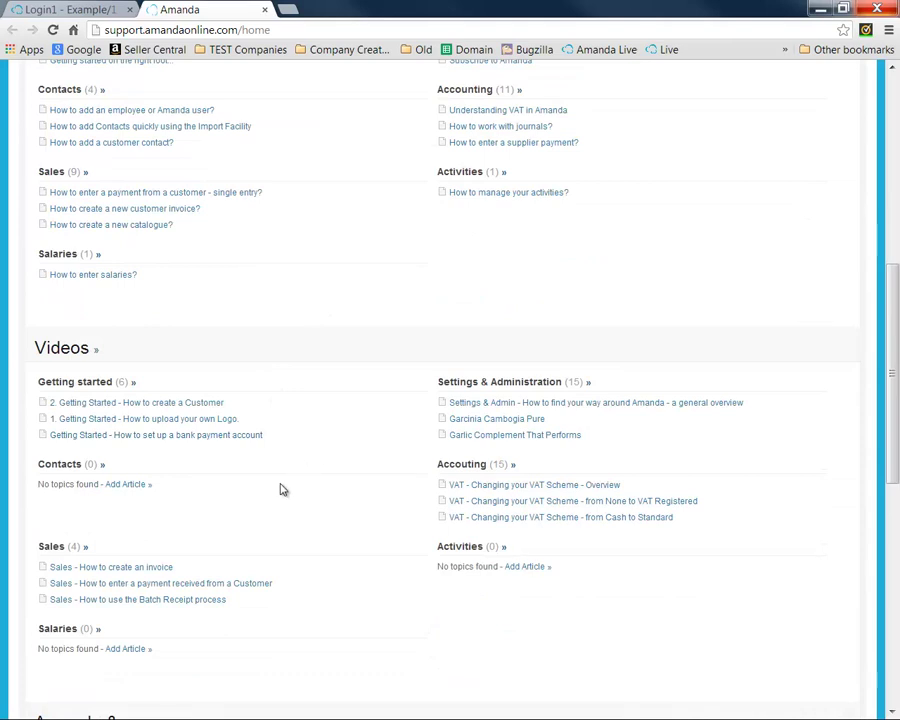
pyautogui.click(131, 570)
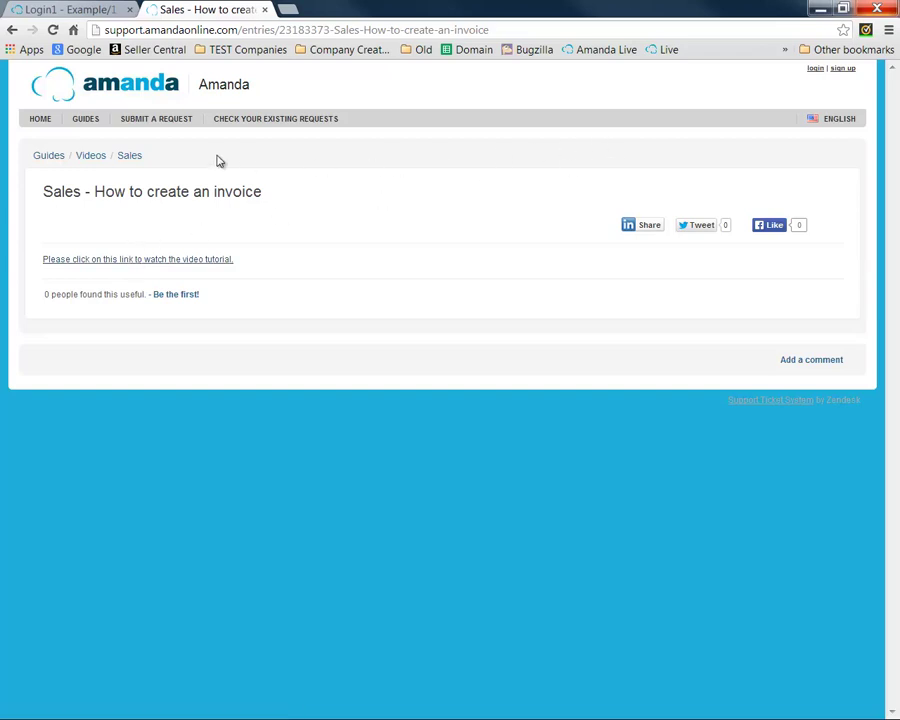
pyautogui.click(157, 121)
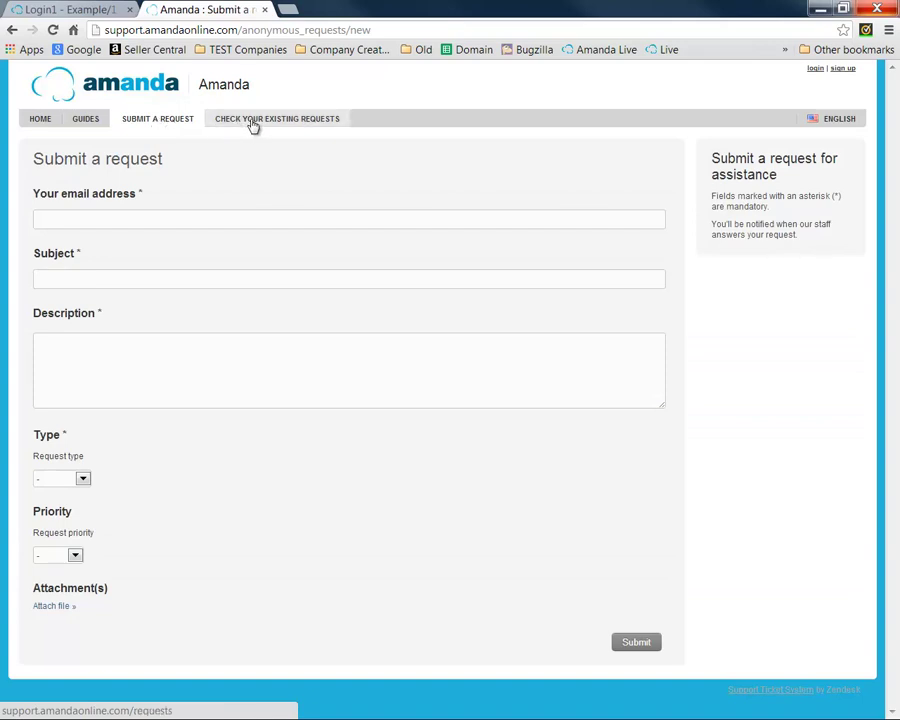
pyautogui.click(94, 10)
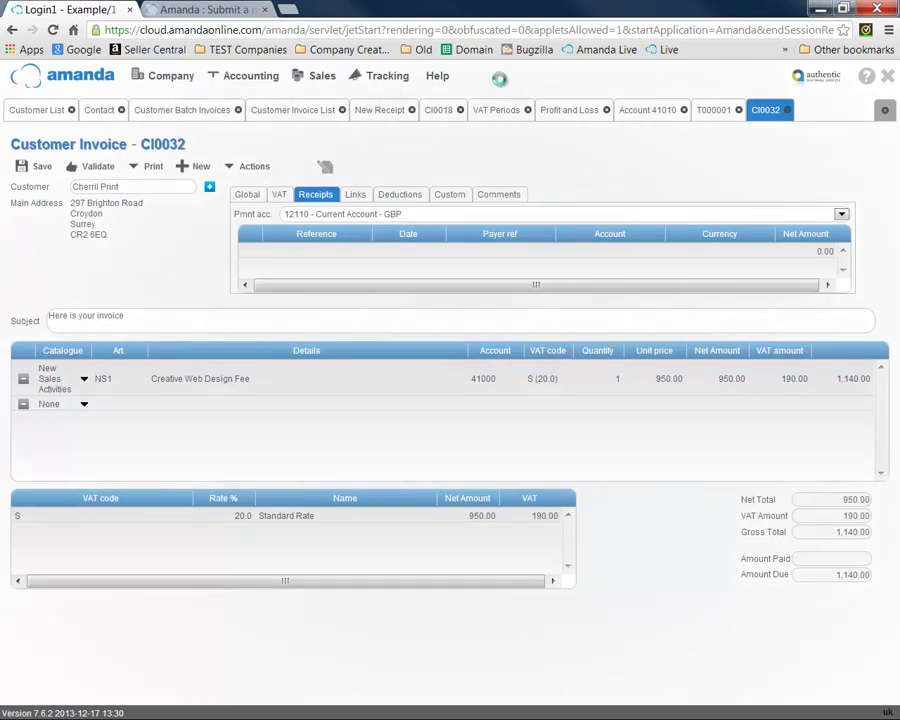